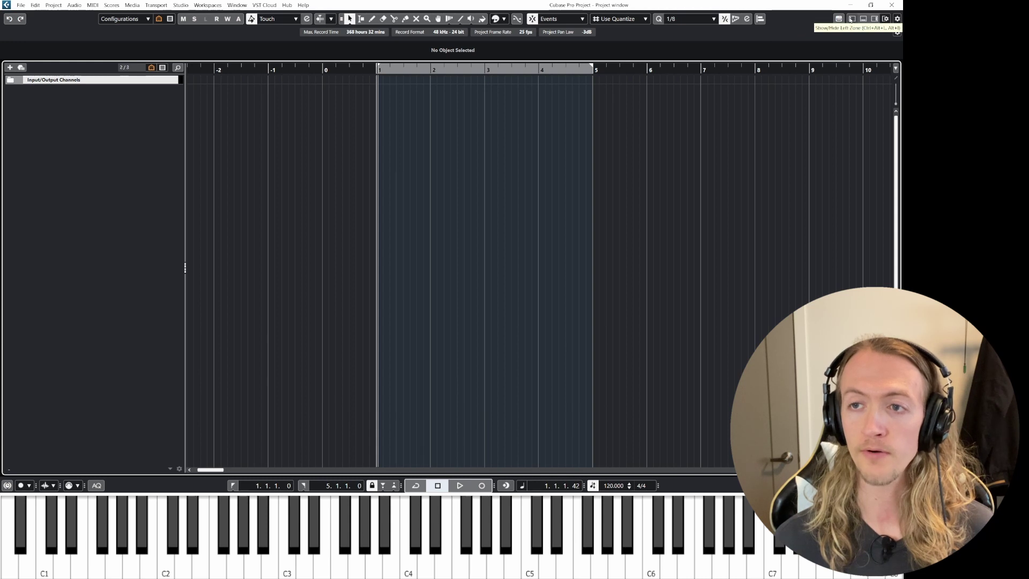
Step: Show the project window's left, lower and right zones, and toggle the left zone off and back on
left_click(852, 21)
left_click(863, 20)
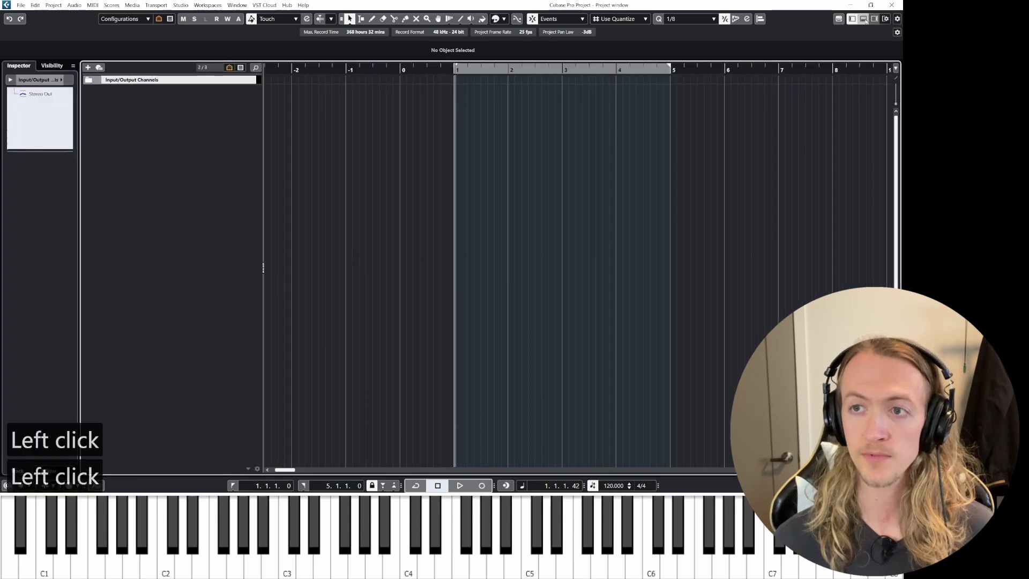
left_click(875, 19)
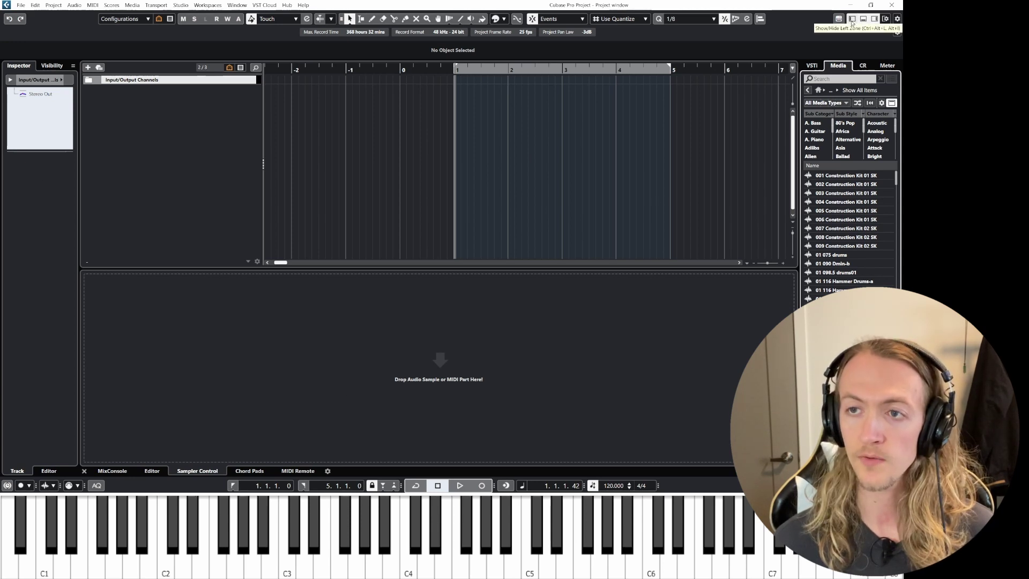
left_click(854, 20)
left_click(853, 20)
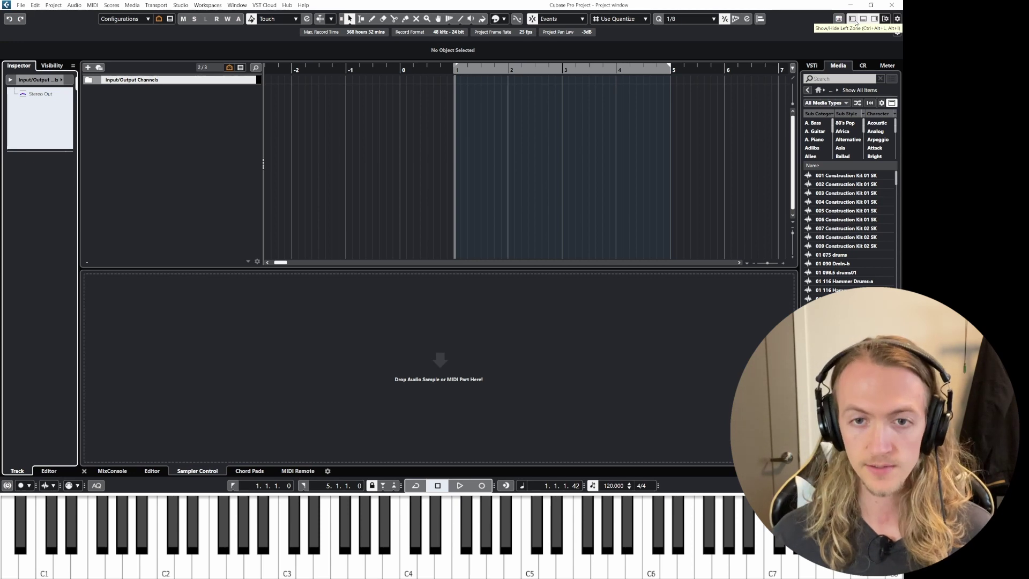
Step: Hide the left, lower and right zones so only the track list and event display remain
left_click(521, 155)
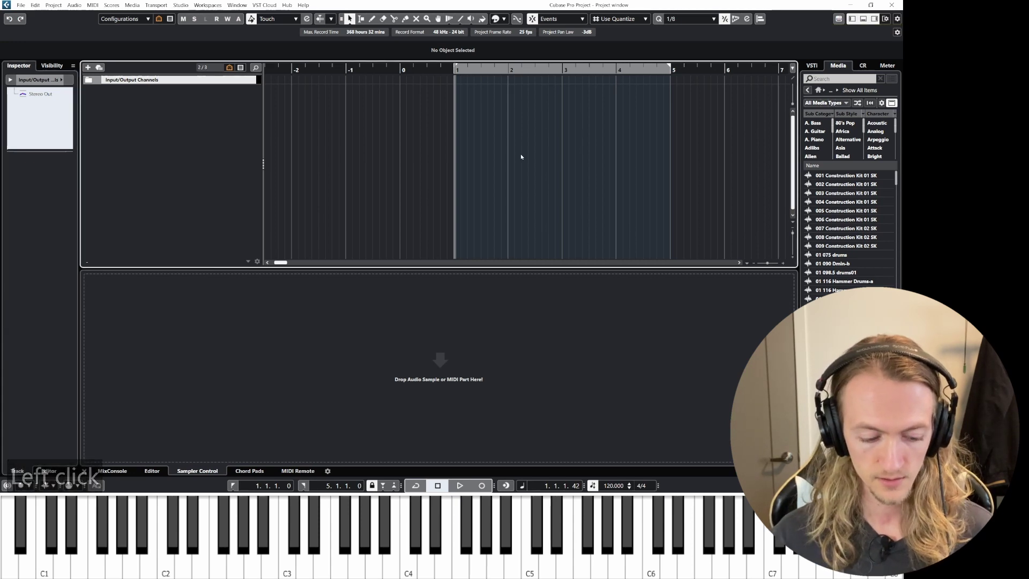
key("ctrl+alt+l")
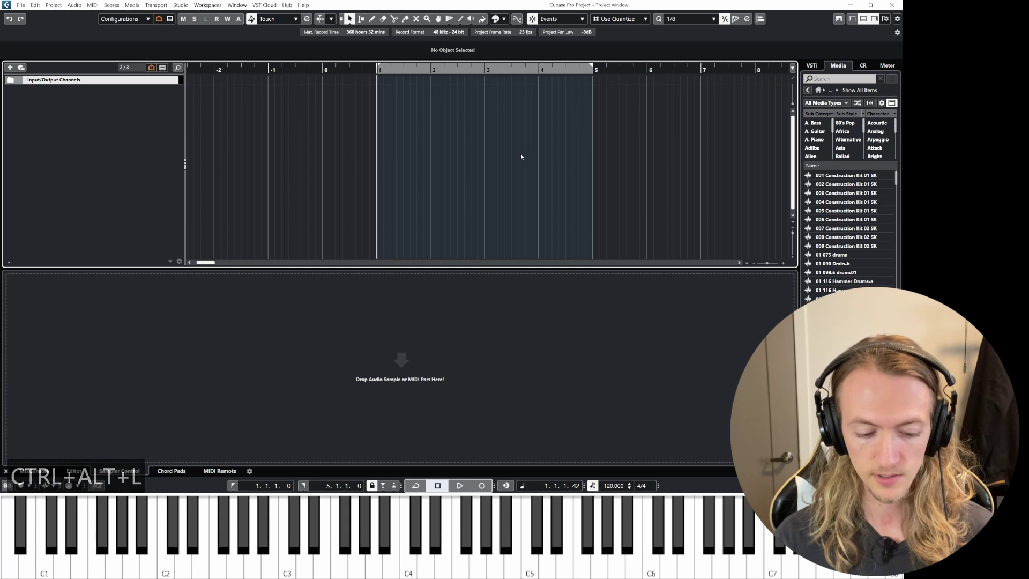
key("ctrl+alt+b")
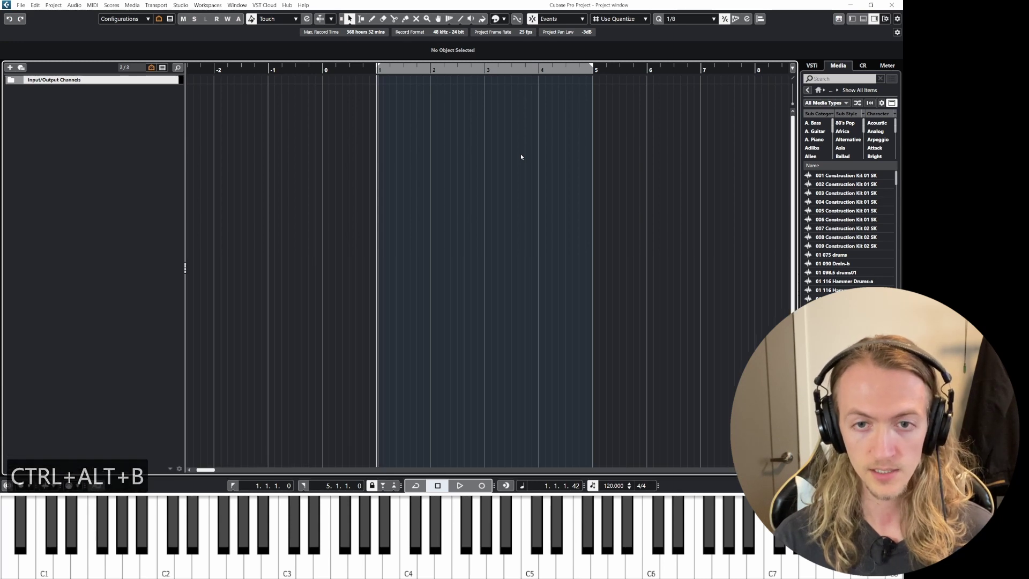
key("ctrl+alt+r")
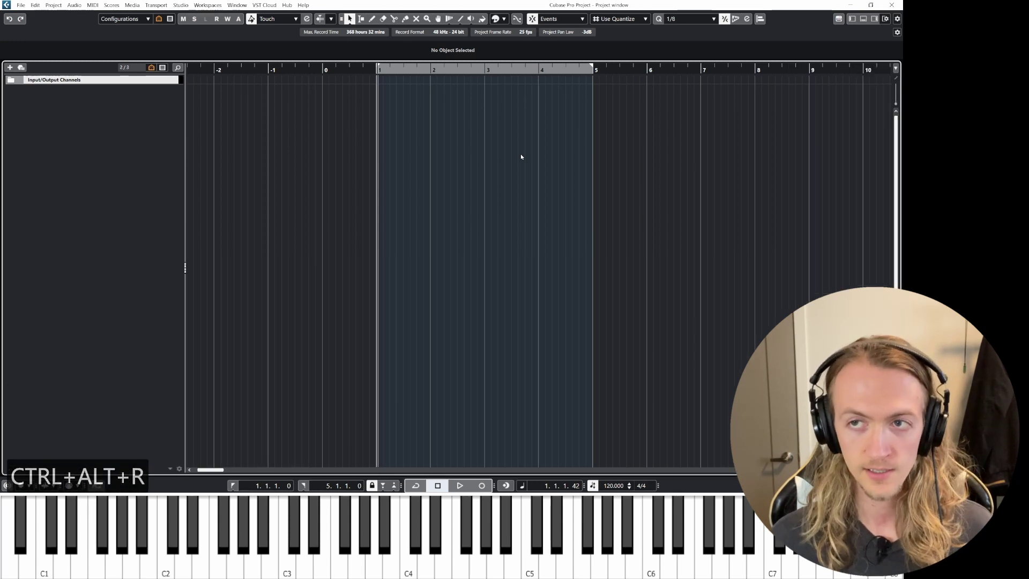
right_click(56, 95)
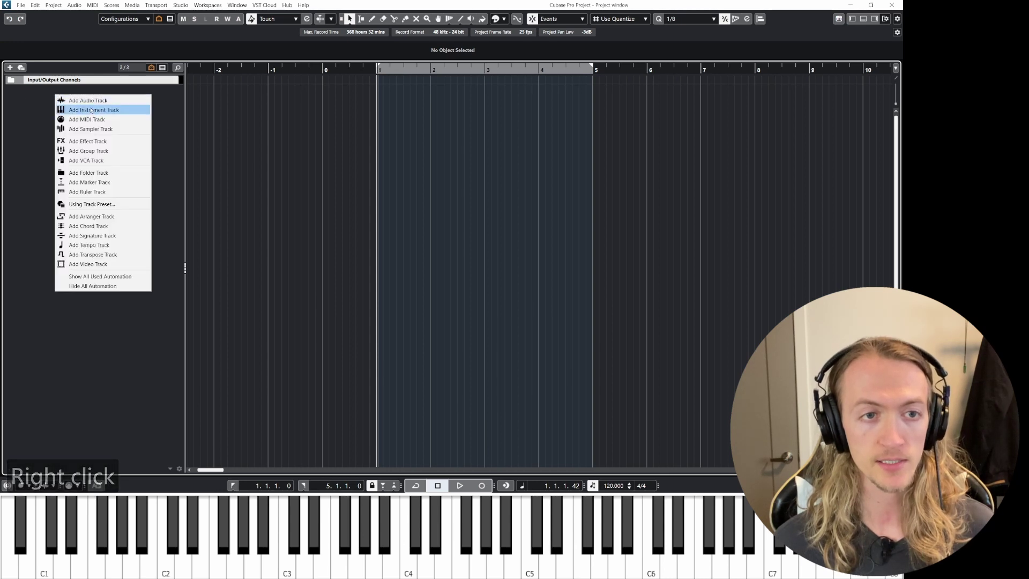
left_click(42, 96)
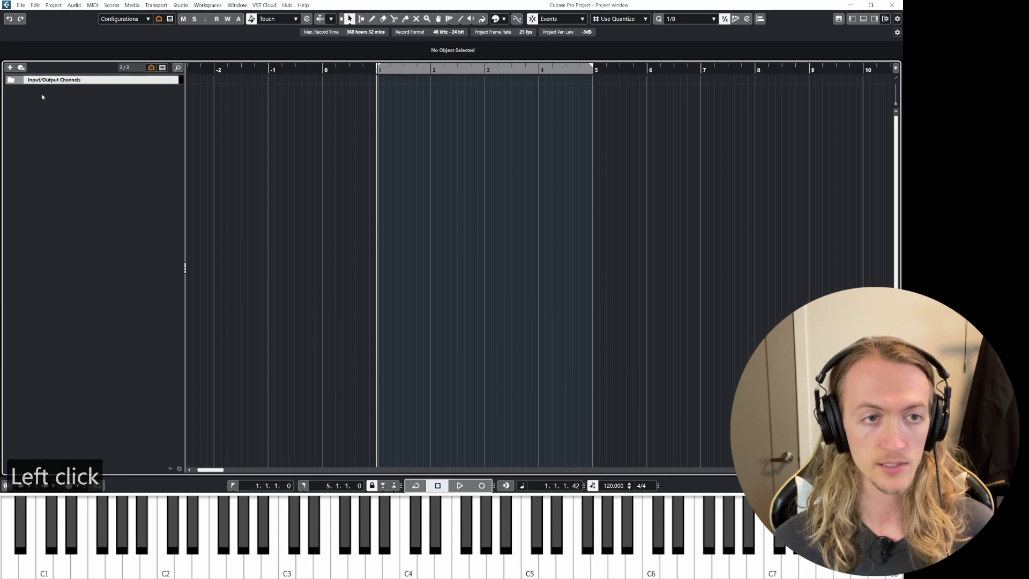
right_click(87, 133)
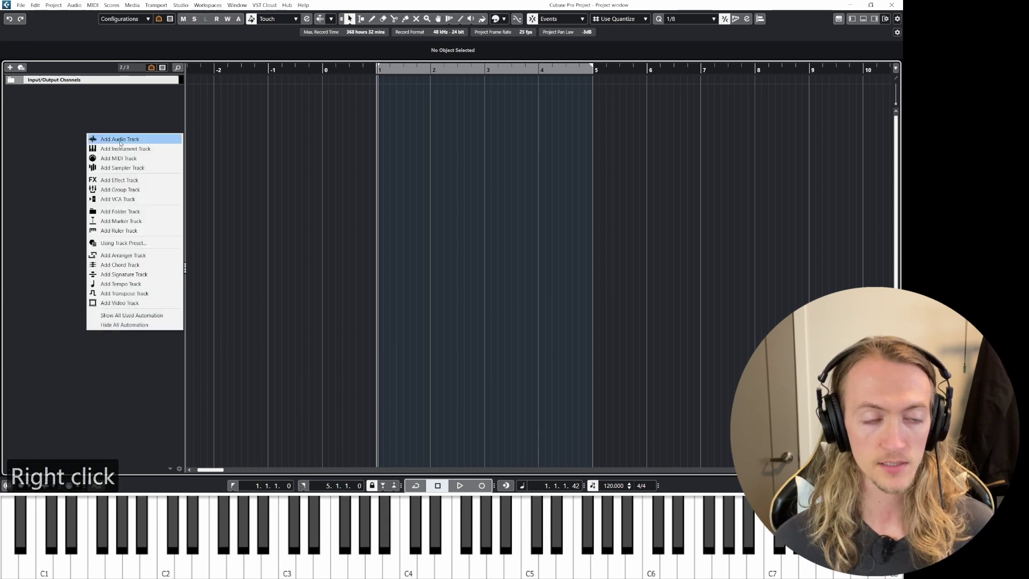
left_click(18, 81)
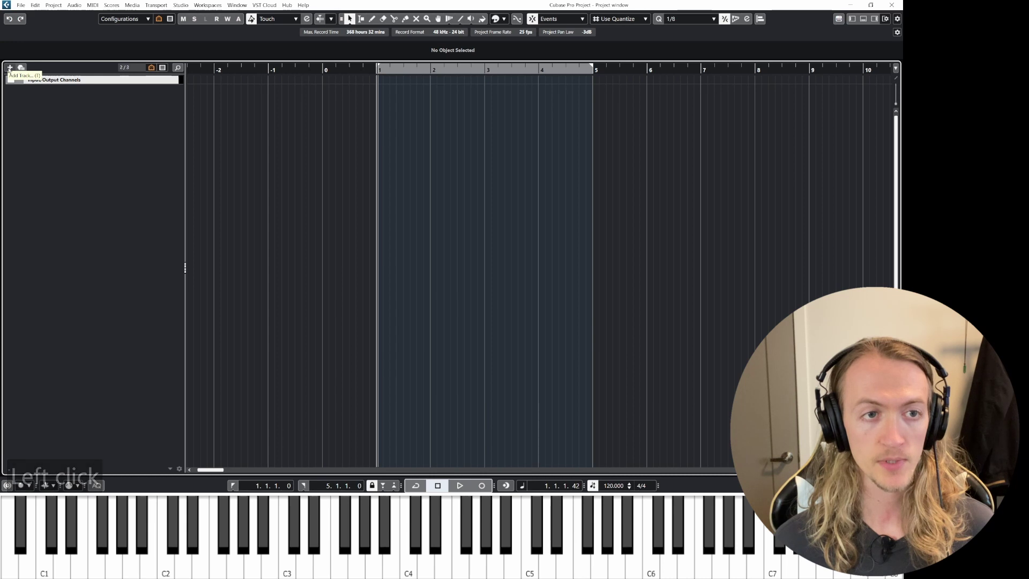
Step: View the available track types, including the additional ones, in the Add Track dialog and close it without adding a track
left_click(9, 68)
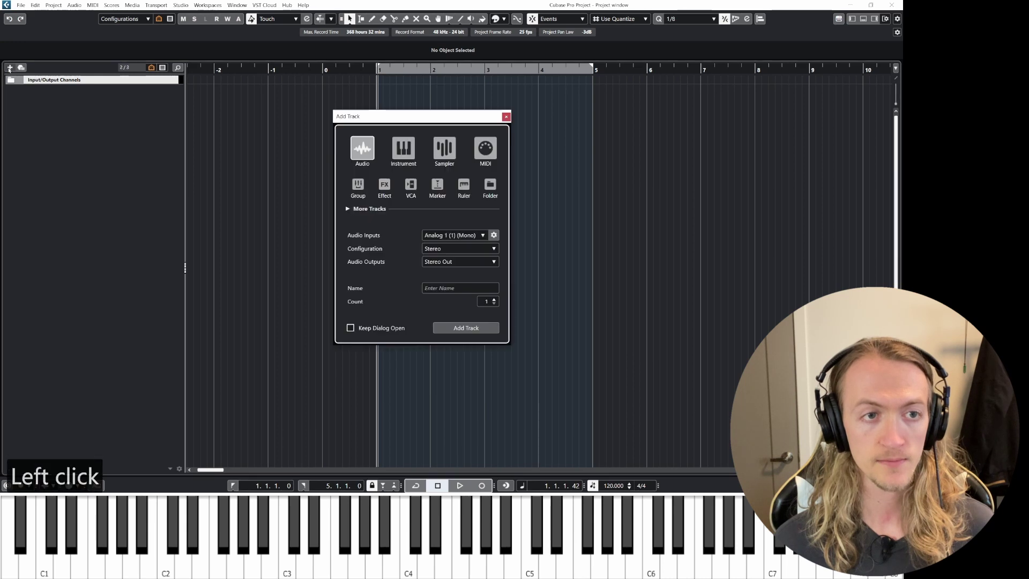
left_click(348, 209)
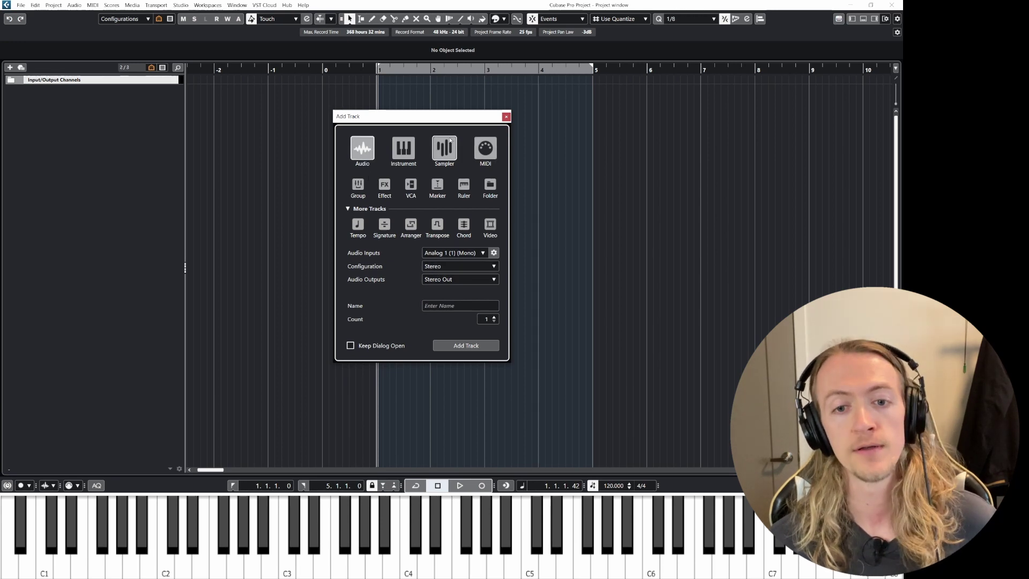
left_click(505, 117)
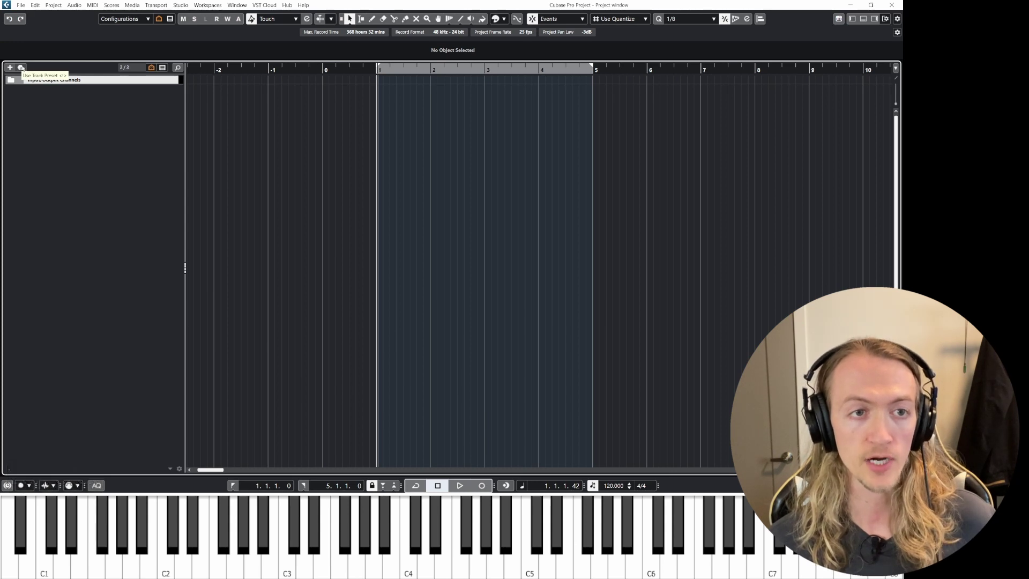
Step: Open the track preset chooser, try the Audio and Folder media types, and reset the attribute filters
left_click(21, 67)
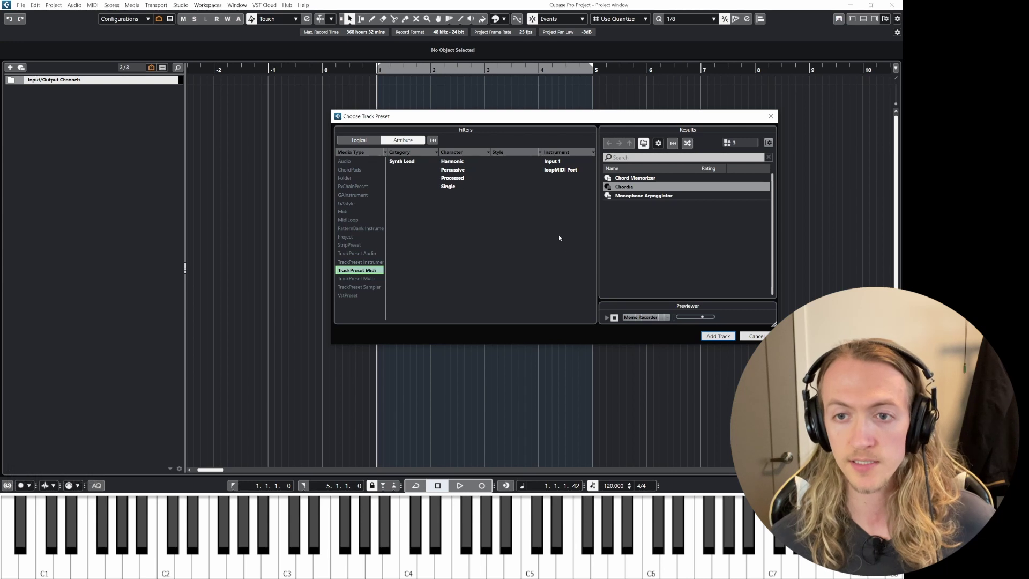
left_click(356, 161)
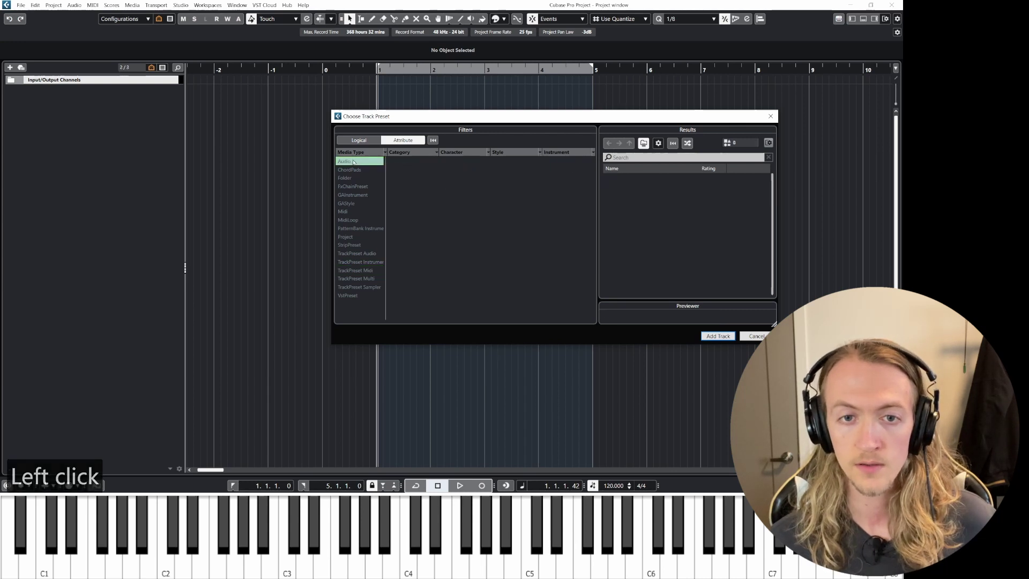
left_click(356, 178)
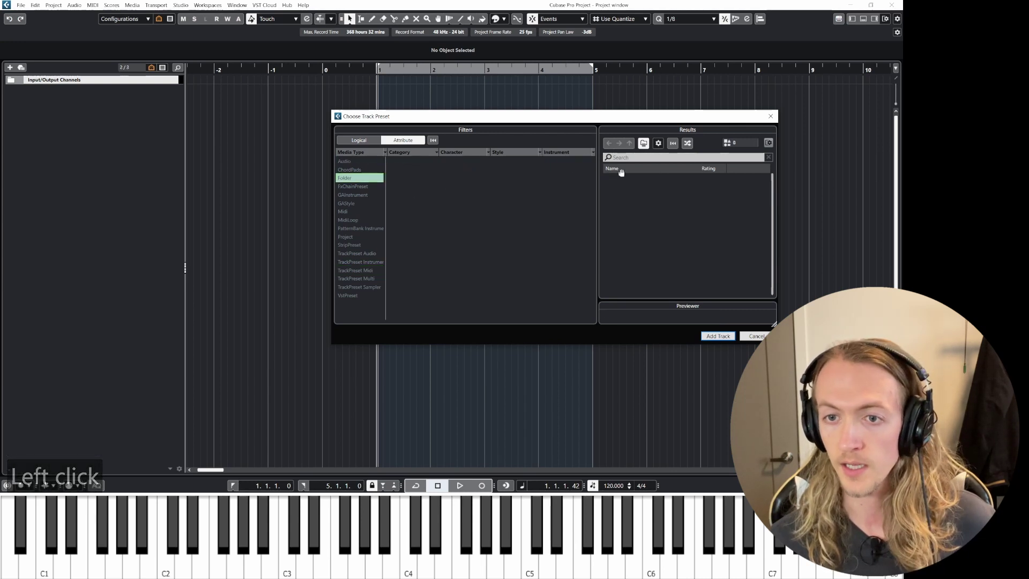
left_click(397, 140)
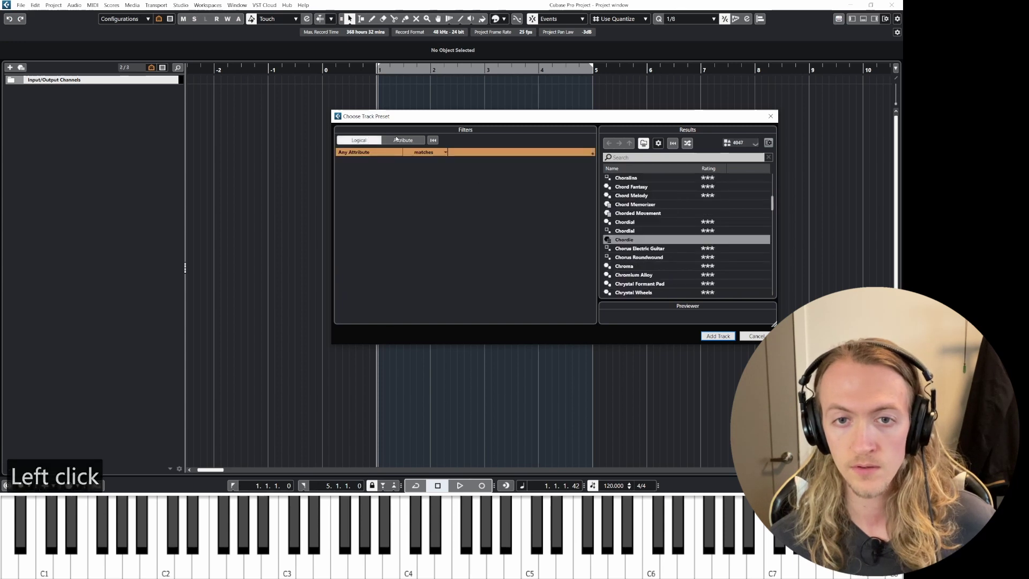
left_click(397, 140)
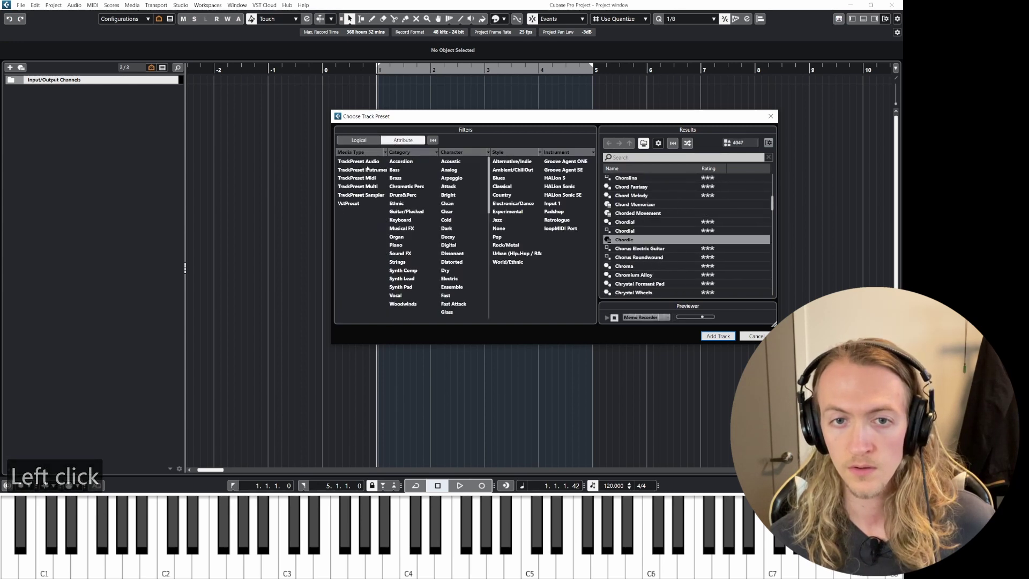
left_click(403, 140)
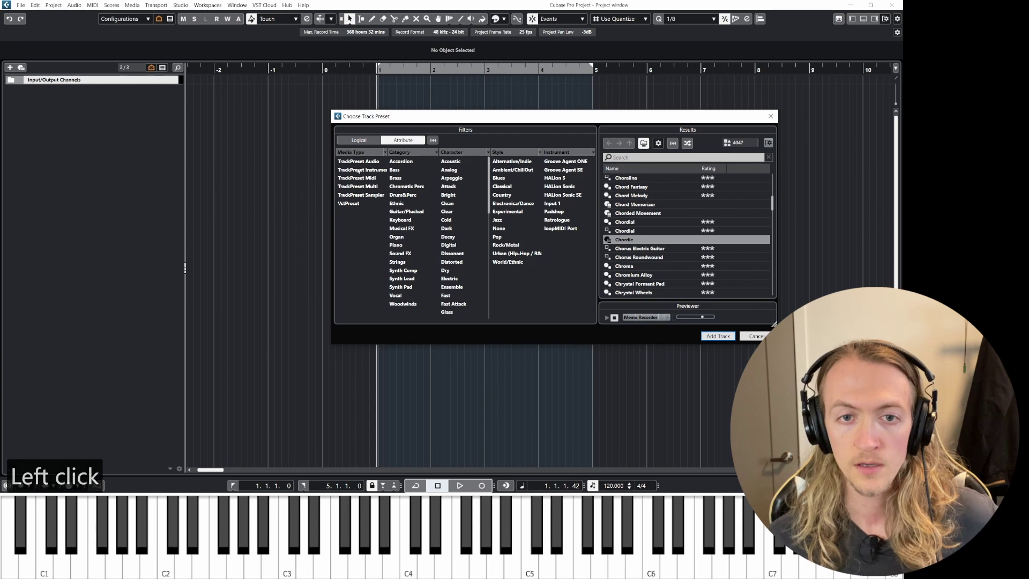
Step: Filter the track presets by the Bass category and add a track using the Flex Attack Bass preset
left_click(398, 170)
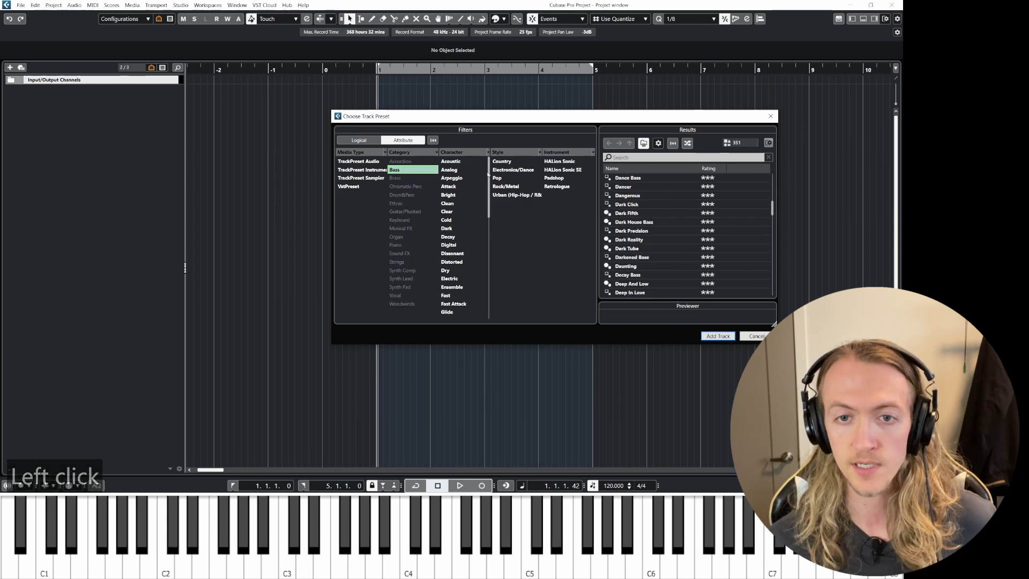
scroll(642, 209, "down", 12)
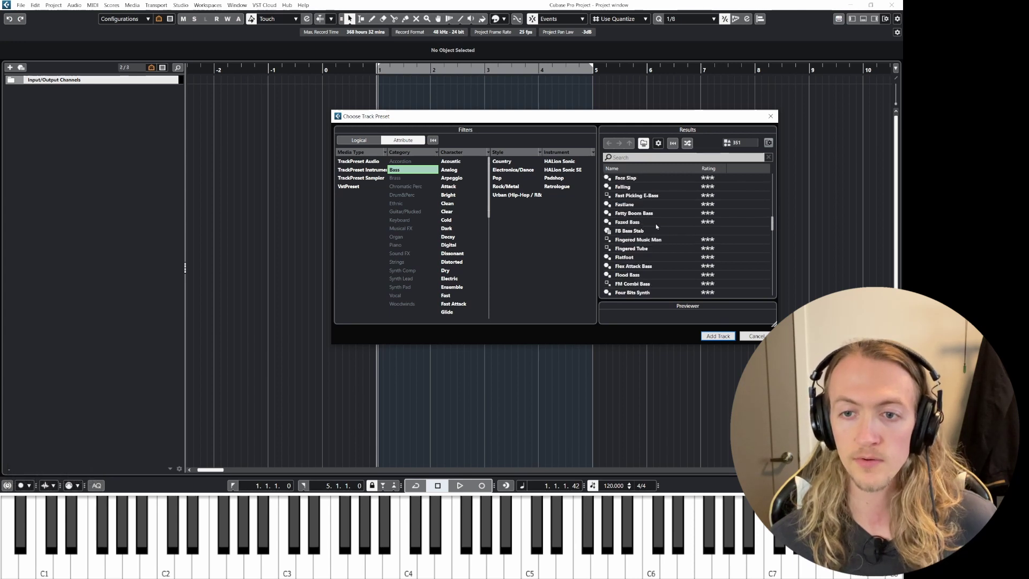
left_click(647, 267)
double_click(647, 267)
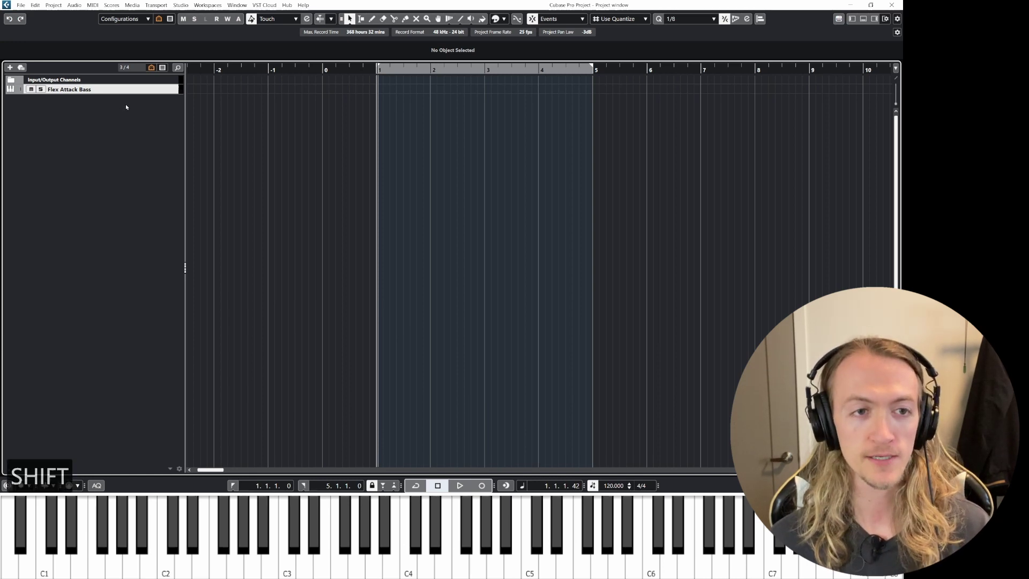
Step: Increase the height of the Flex Attack Bass track in seven increments
key("shift+h")
key("shift+h")
key("shift+h")
key("shift+h")
key("shift+h")
key("shift+h")
key("shift+h")
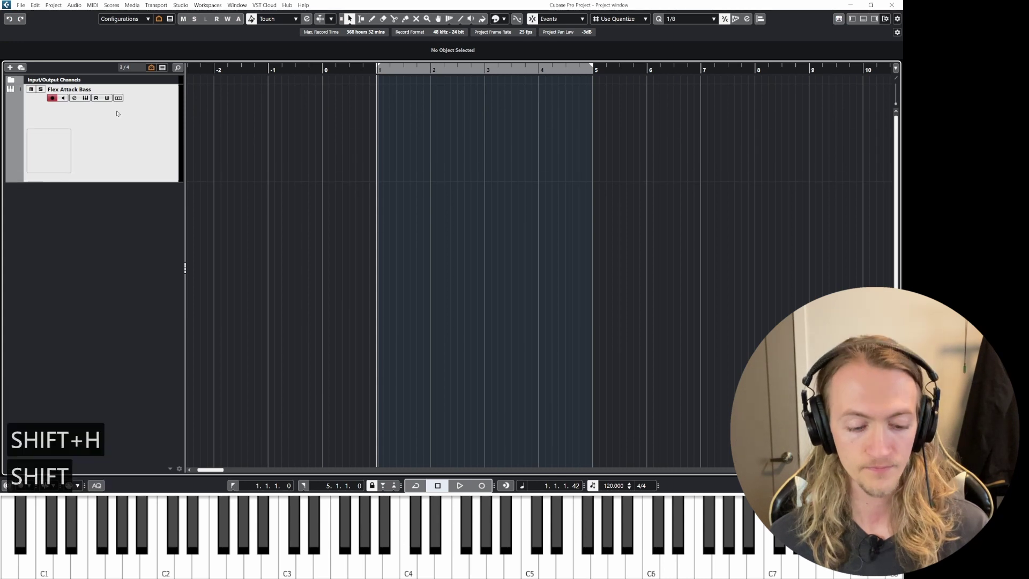
Step: Reduce the height of the Flex Attack Bass track in six increments to a compact two-row size
key("shift+g")
key("shift+g")
key("shift+g")
key("shift+g")
key("shift+g")
key("shift+g")
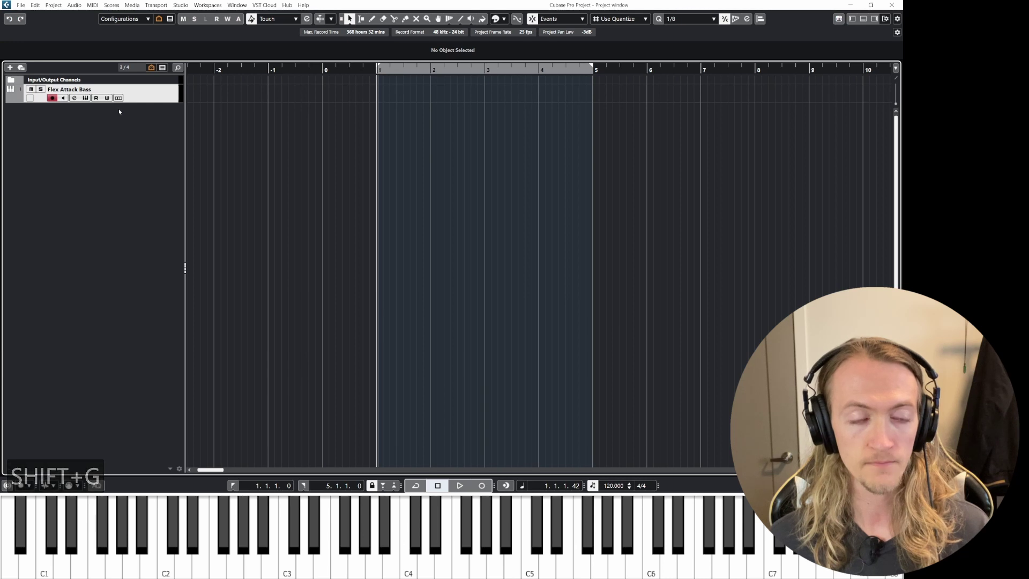
Step: Select the Flex Attack Bass track and toggle its enlarged zoom height on and off again
left_click(164, 98)
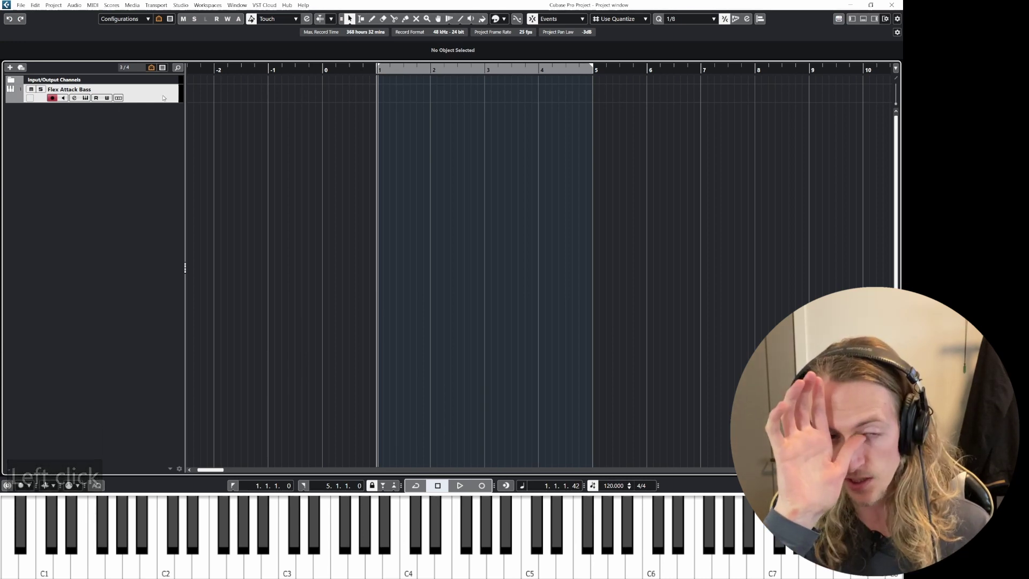
left_click(157, 87)
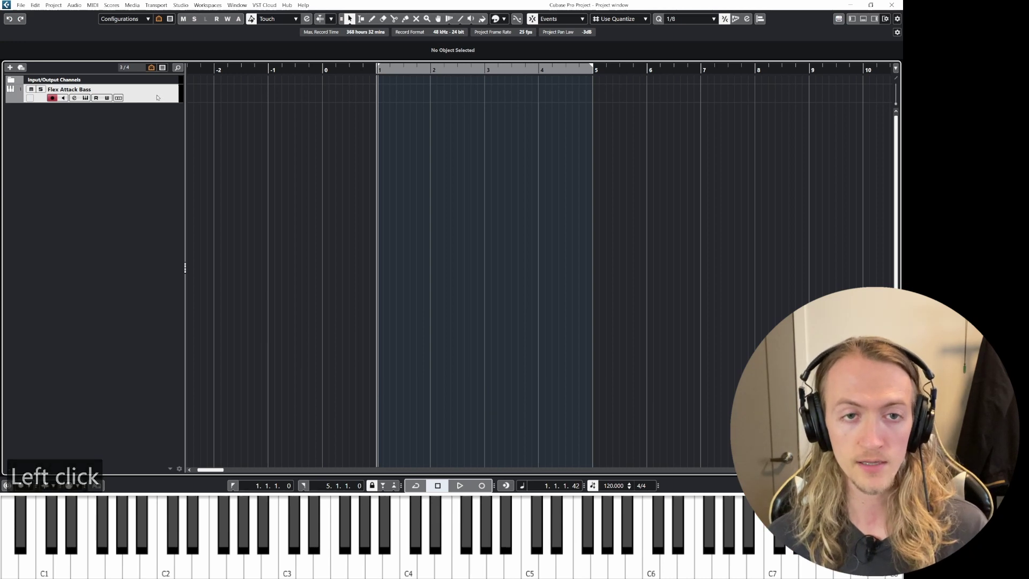
key("z")
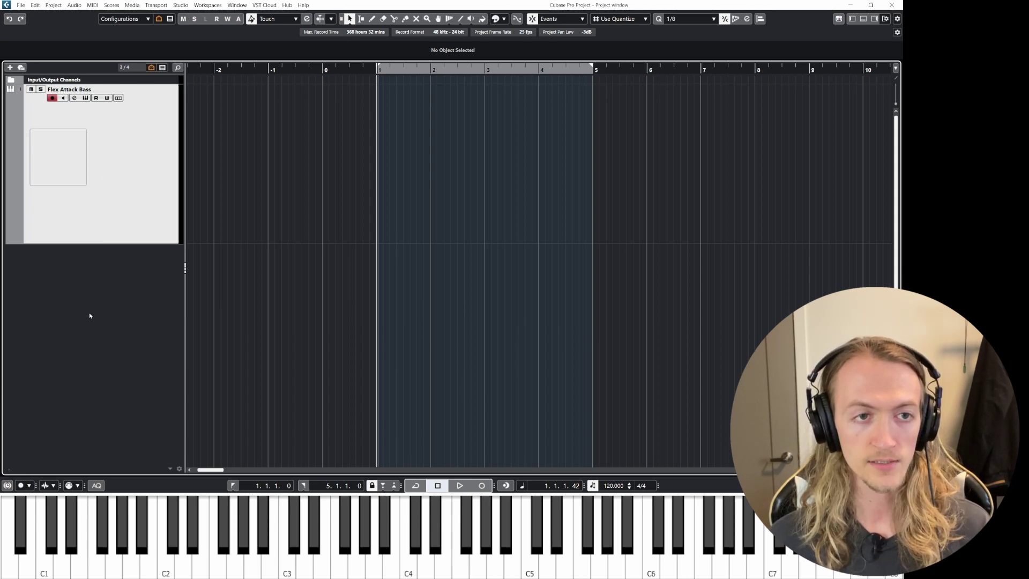
key("z")
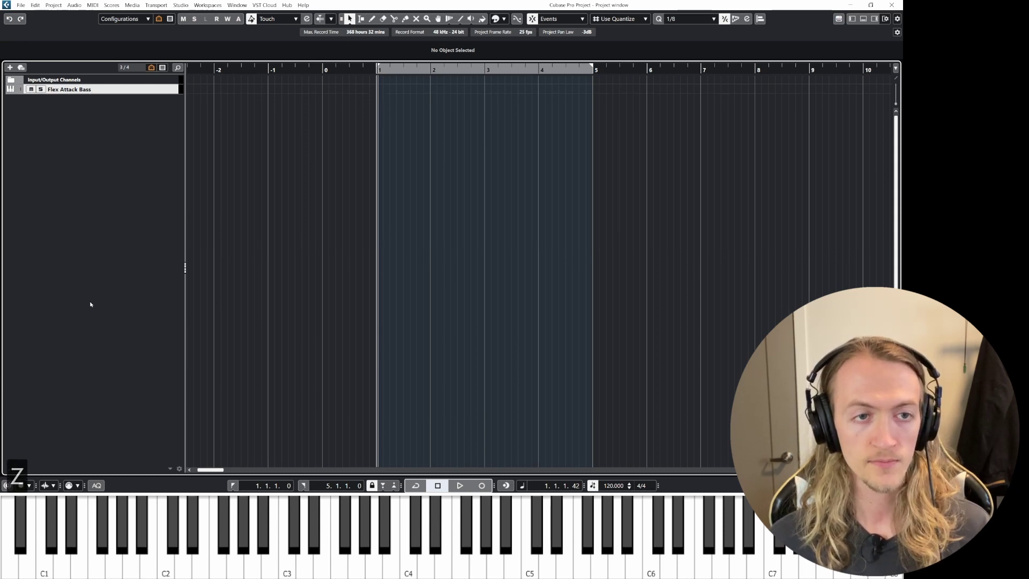
Step: Delete the Flex Attack Bass track from the track list
left_click(126, 92)
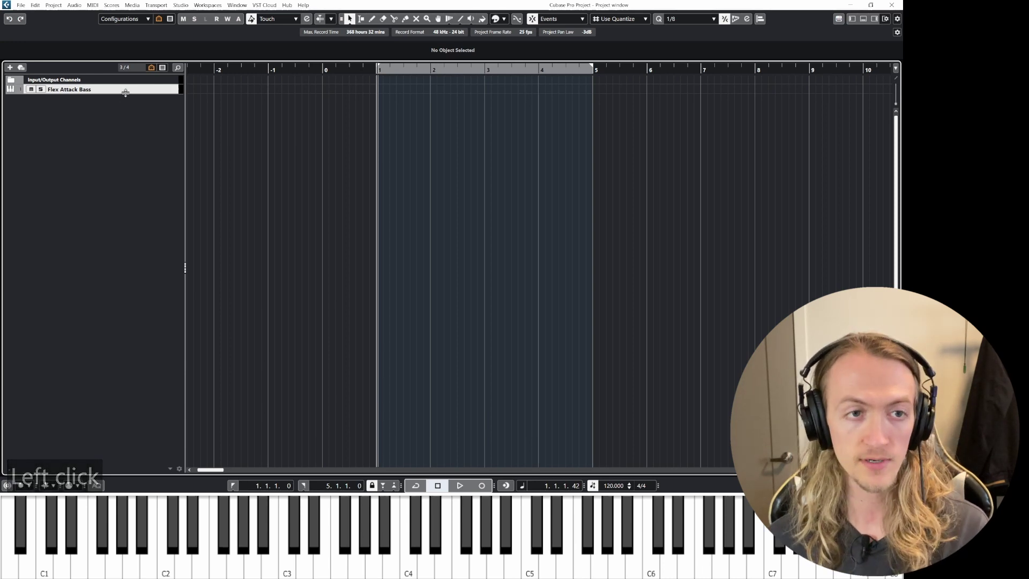
key("shift+Delete")
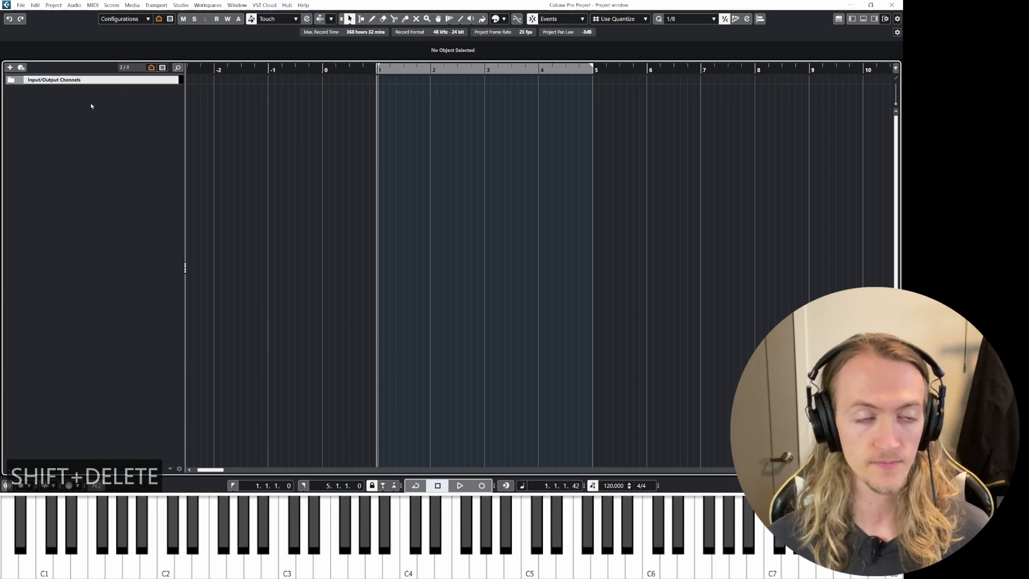
left_click(76, 105)
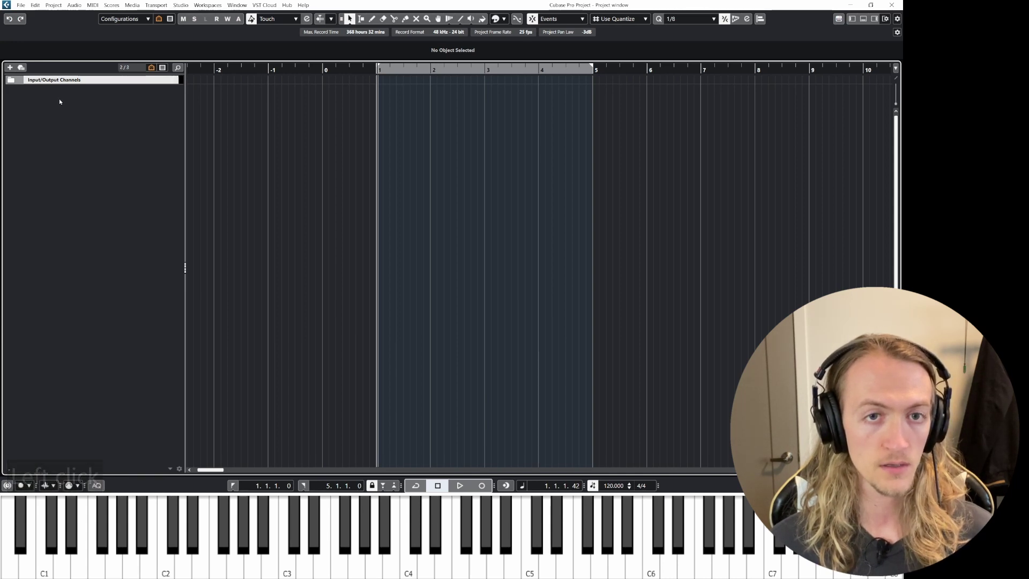
left_click_drag(321, 102, 784, 396)
left_click_drag(258, 98, 685, 220)
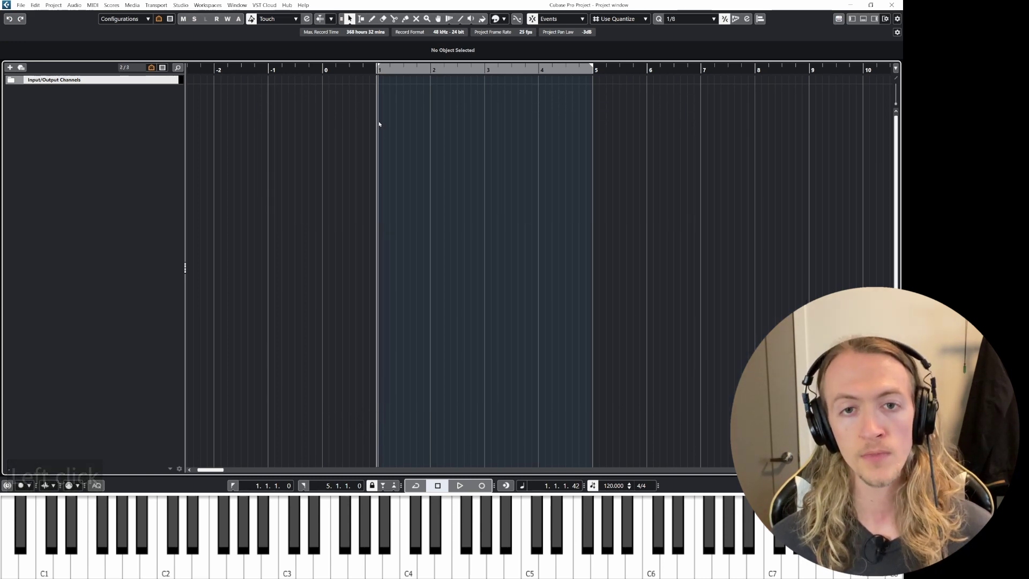
Step: Add one stereo audio track with Analog 1 (1) (Mono) as its input and Stereo Out as its output
right_click(70, 102)
left_click(81, 104)
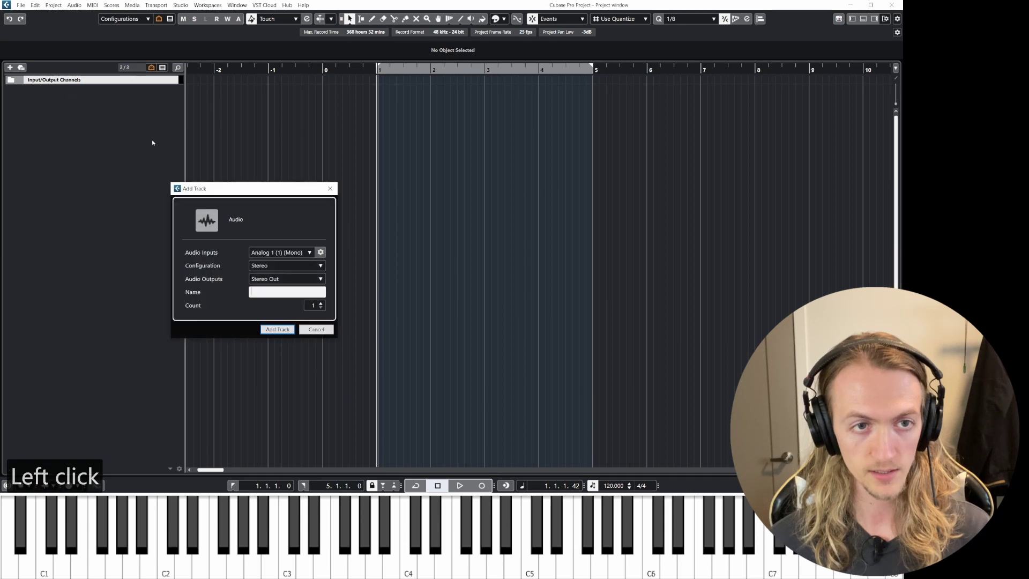
left_click(277, 330)
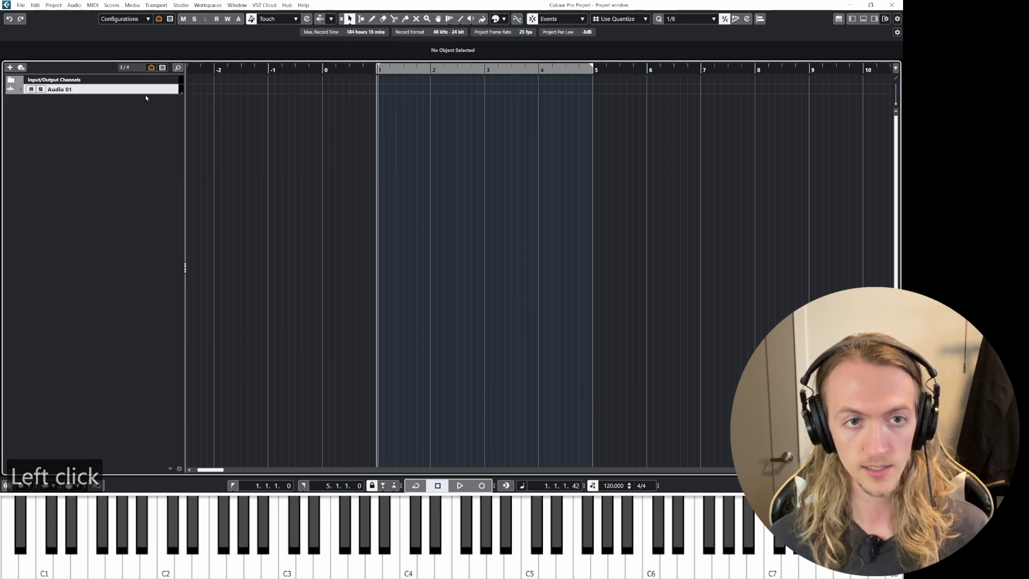
Step: Increase the height of the Audio 01 track in three increments
key("shift+h")
key("shift+h")
key("shift+h")
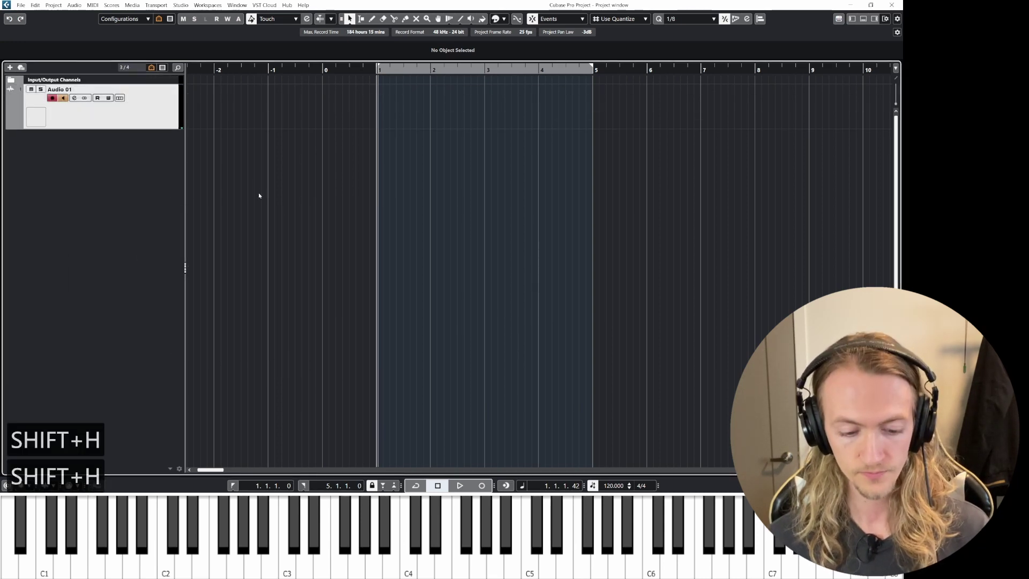
Step: Draw an event about two bars long on the Audio 01 track starting at bar 1, and return to the selection tool
key("8")
left_click_drag(379, 101, 496, 107)
key("1")
Step: Move the Audio 01 event back and forth along its track and leave it near the start of bar 1
mouse_move(419, 115)
left_mouse_down()
mouse_move(548, 117)
mouse_move(442, 116)
mouse_move(427, 129)
left_mouse_up()
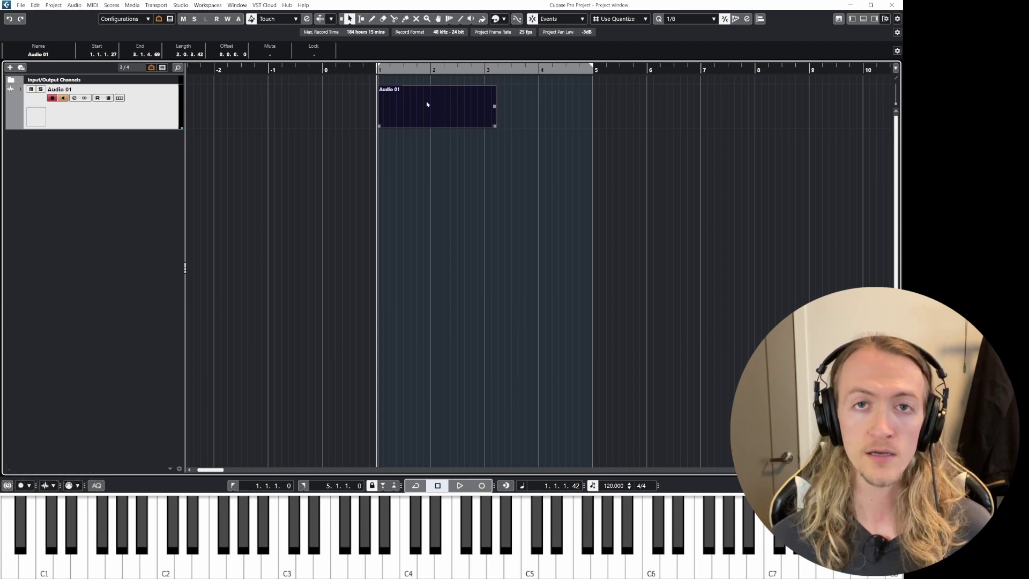
left_click_drag(400, 114, 439, 114)
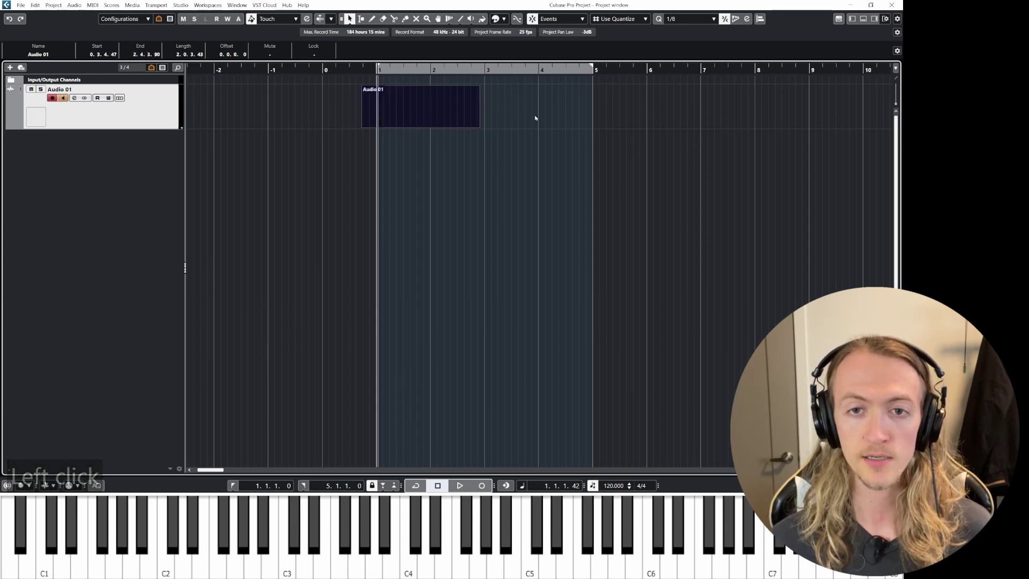
left_click_drag(394, 110, 429, 107)
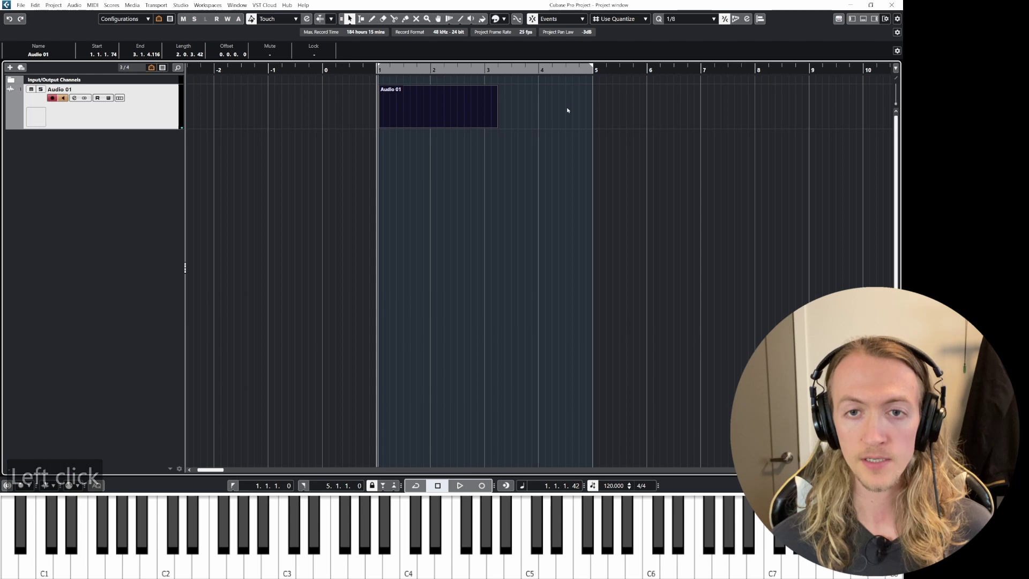
left_click(391, 102)
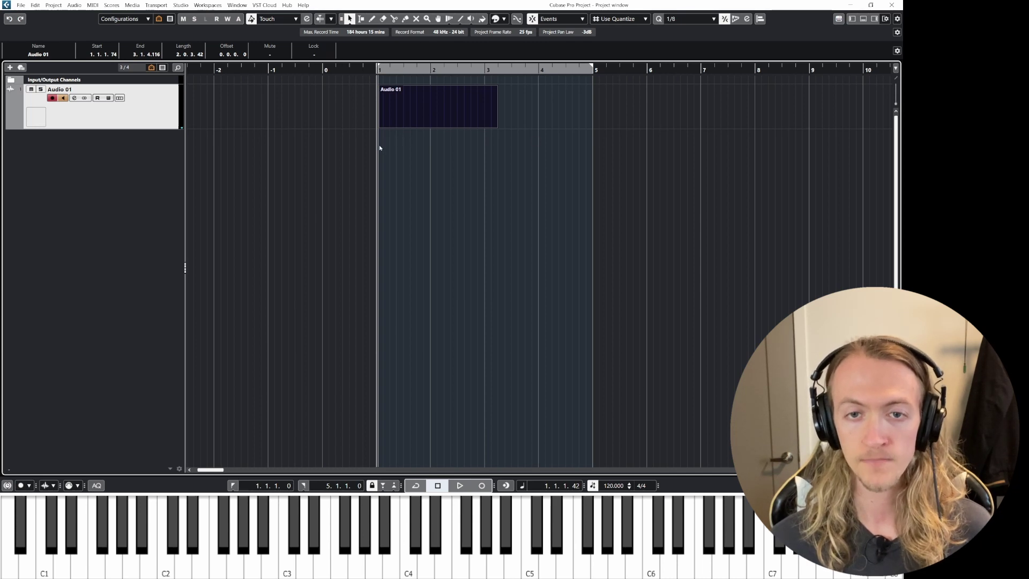
Step: Delete the Audio 01 event and undo the deletion
left_click(420, 105)
key("Delete")
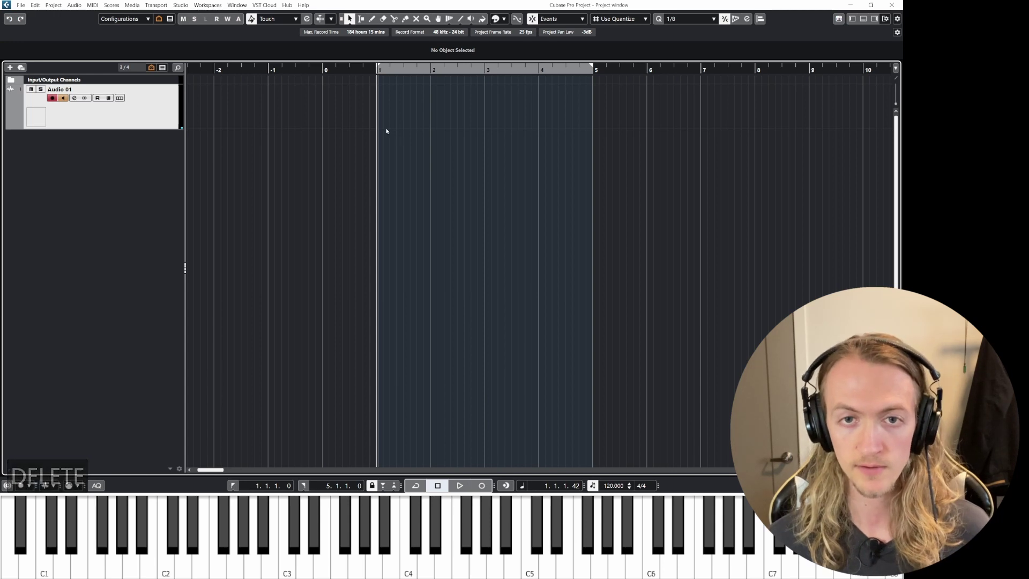
key("ctrl+z")
Step: Select and deselect the Audio 01 event three times
left_click(420, 110)
left_click(443, 184)
left_click(431, 115)
left_click(441, 165)
left_click(431, 107)
left_click(449, 176)
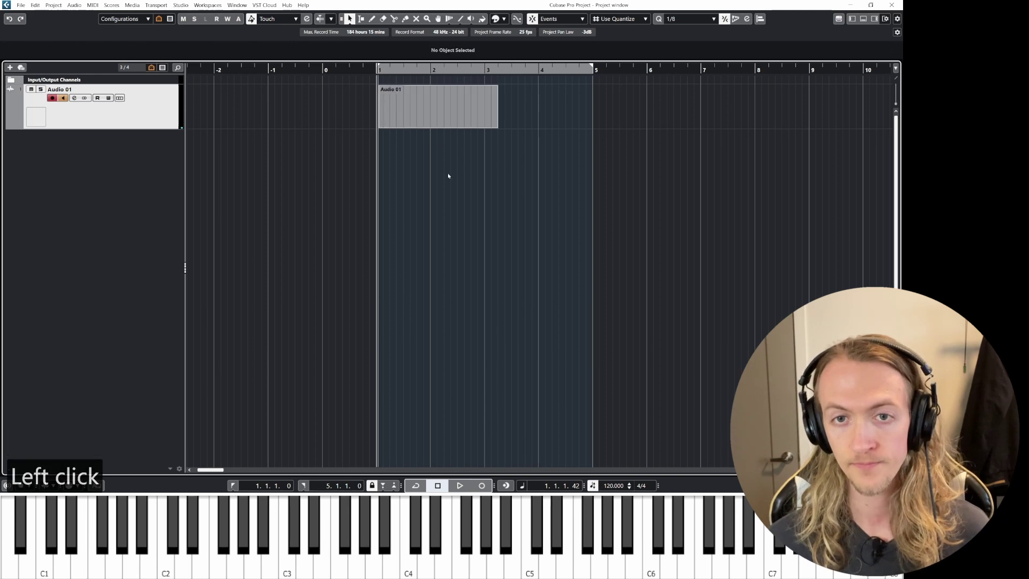
Step: Delete the Audio 01 event, restore it with Undo, and remove it again with Redo
left_click(435, 120)
key("Delete")
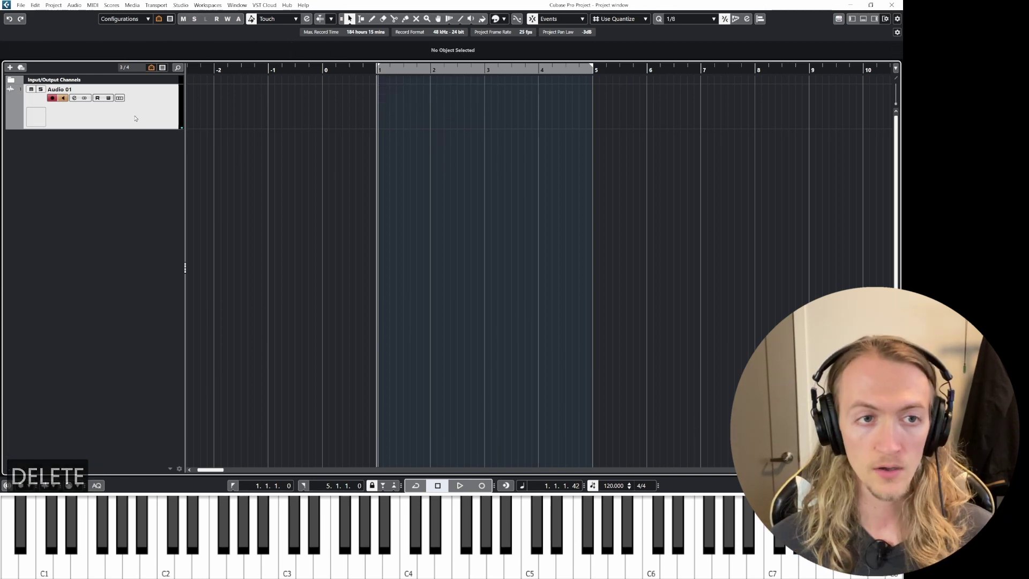
left_click(134, 115)
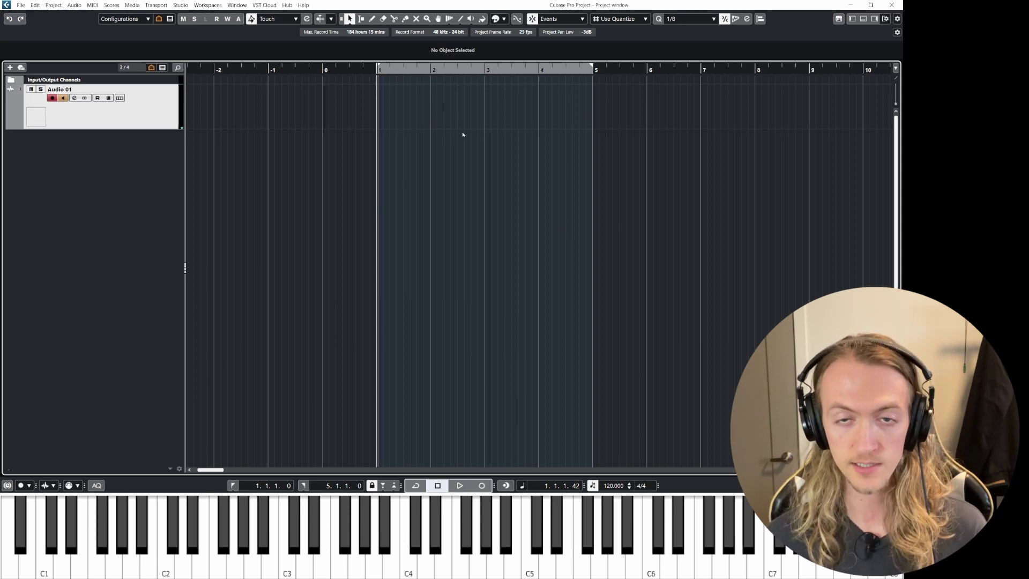
key("ctrl+z")
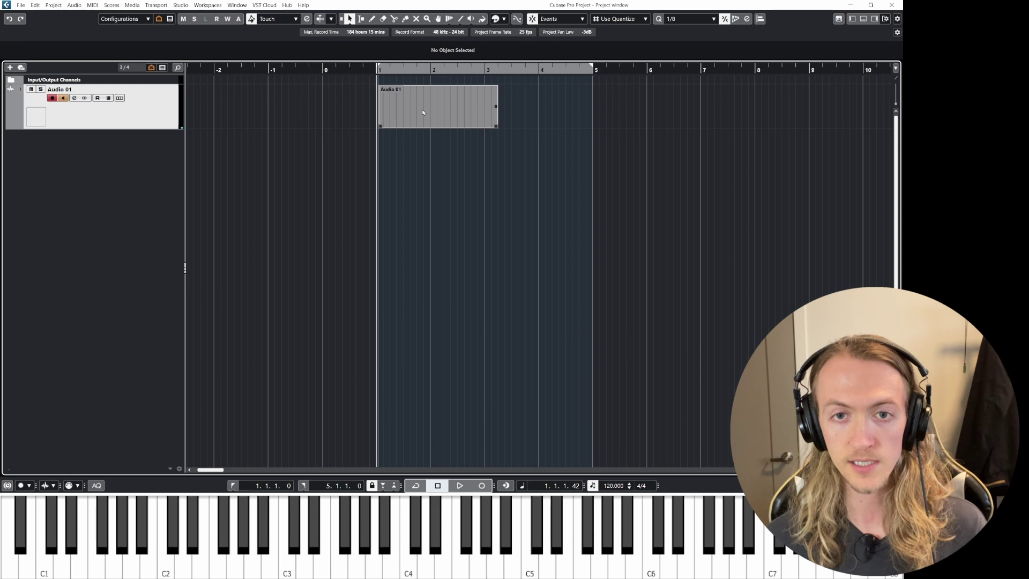
key("ctrl+shift+z")
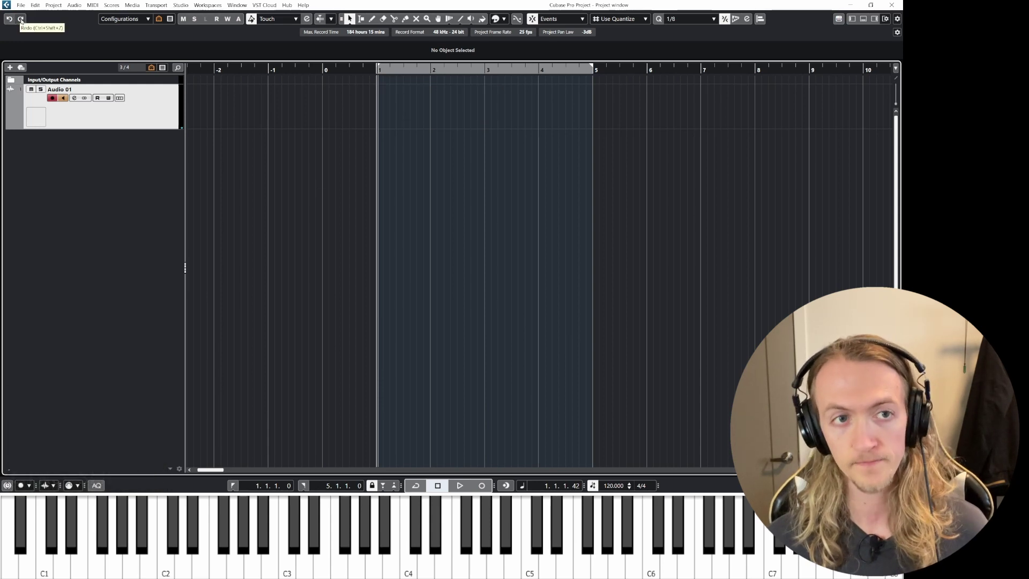
Step: Show the Constrain Delay Compensation control on the project toolbar and hide it again
right_click(79, 18)
left_click(67, 24)
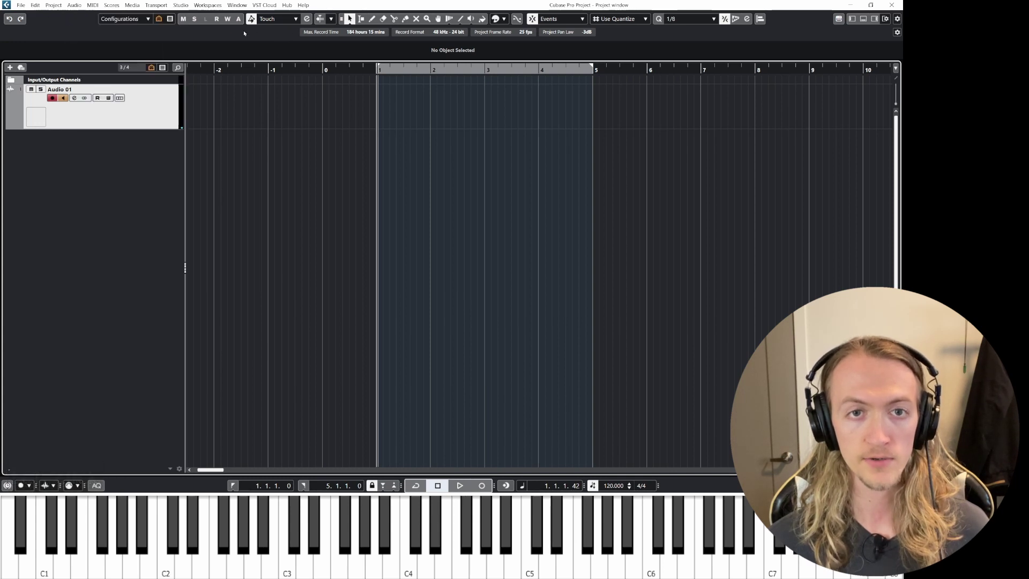
right_click(64, 18)
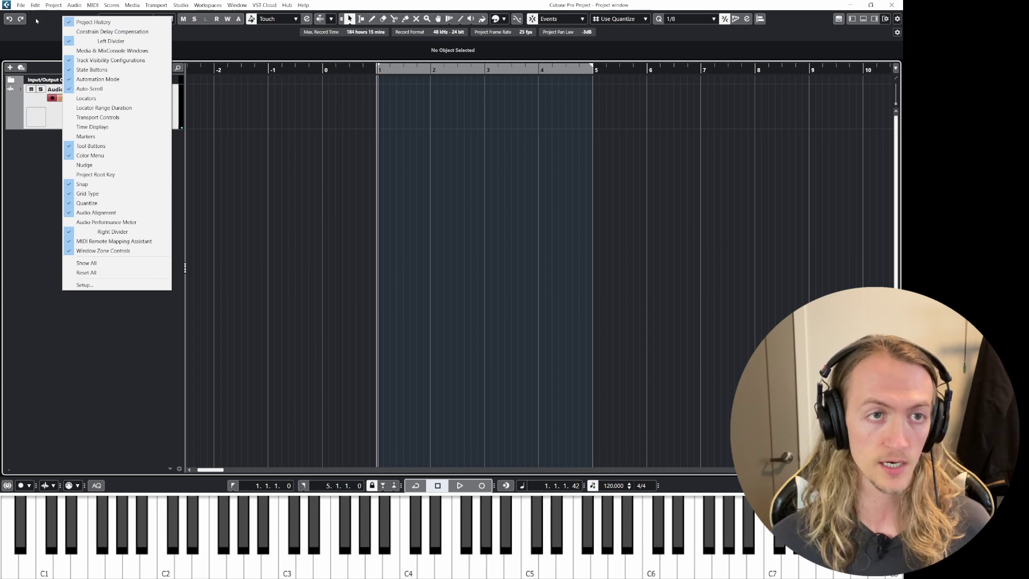
left_click(113, 32)
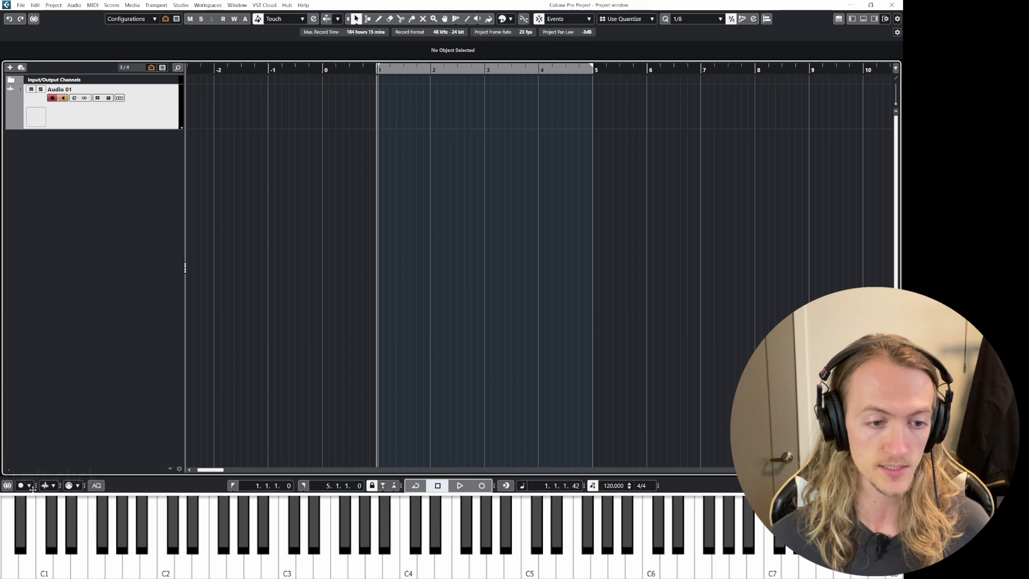
right_click(65, 18)
left_click(107, 31)
Step: Show the Nudge controls on the project toolbar, and turn the Audio Performance Meter on and off again
right_click(51, 19)
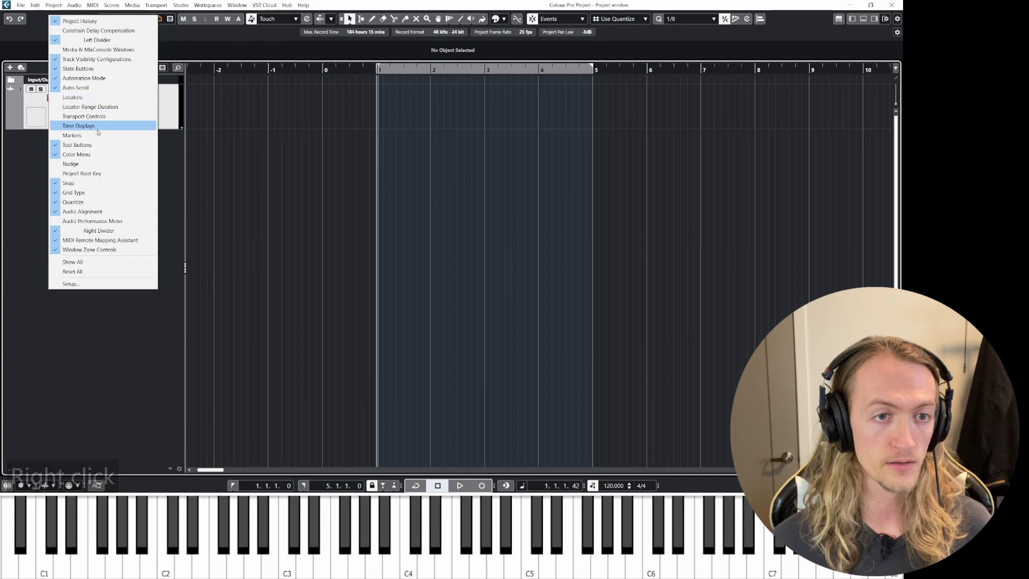
left_click(80, 166)
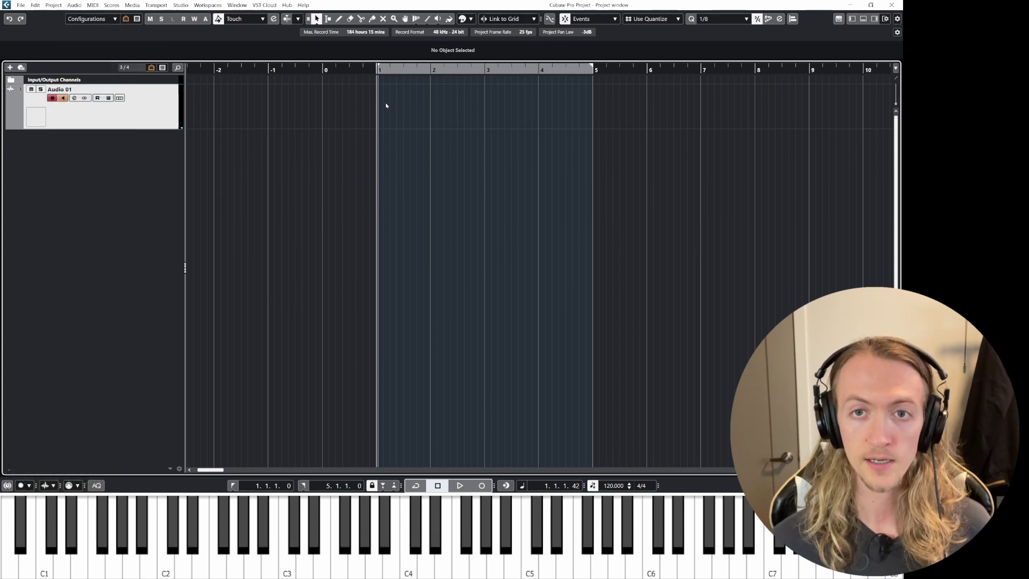
right_click(62, 17)
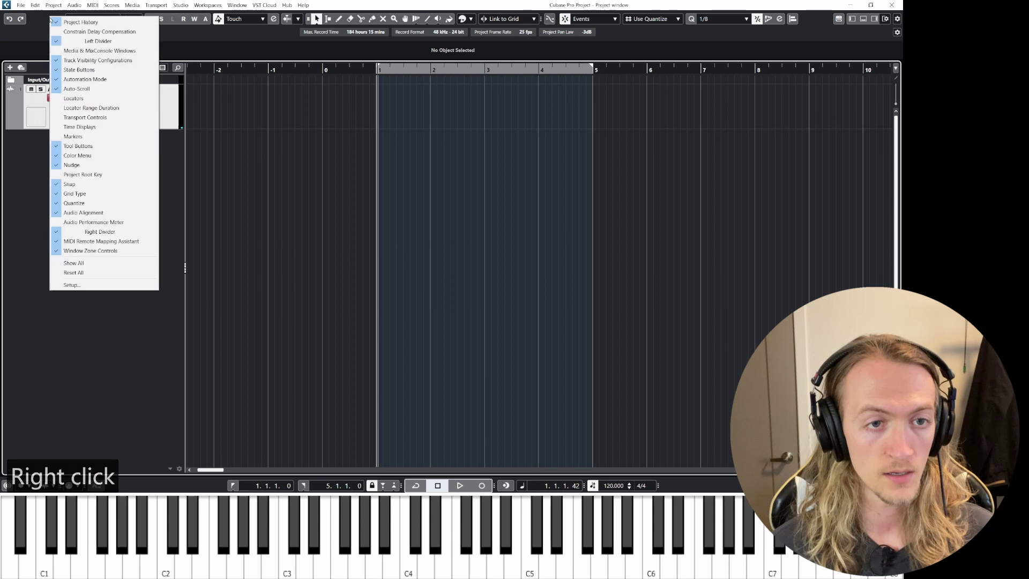
left_click(102, 222)
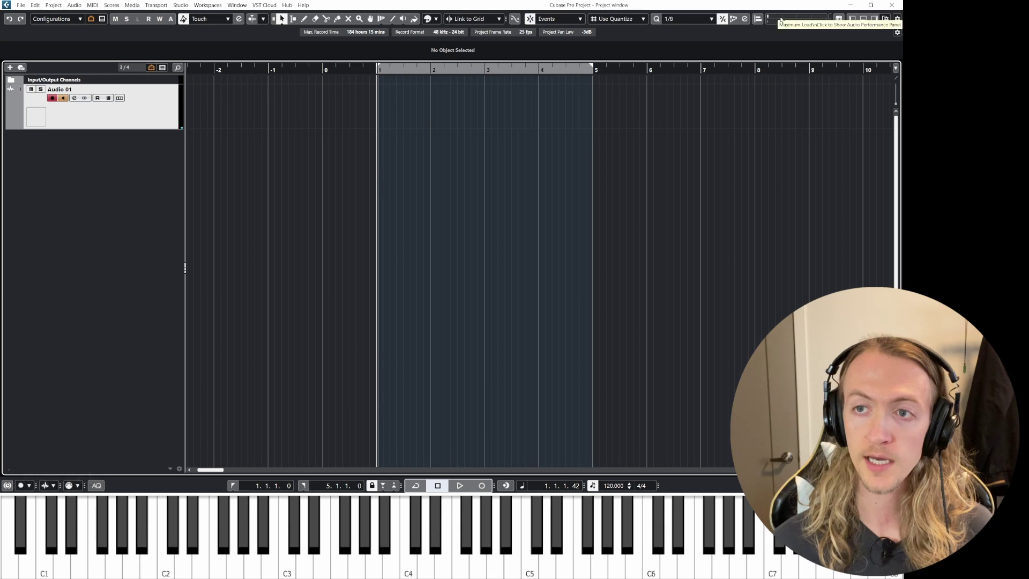
right_click(112, 19)
left_click(169, 225)
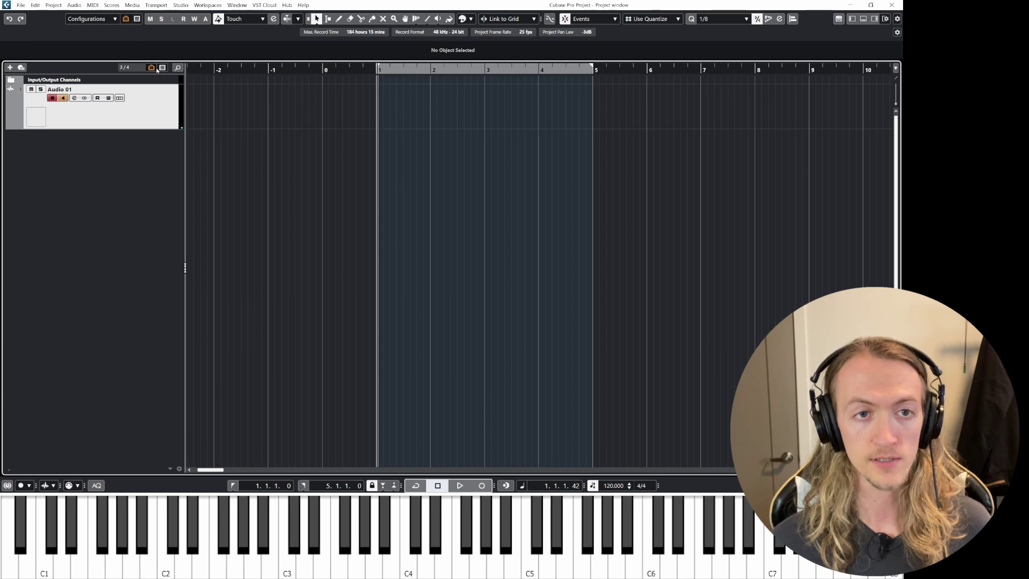
left_click(108, 20)
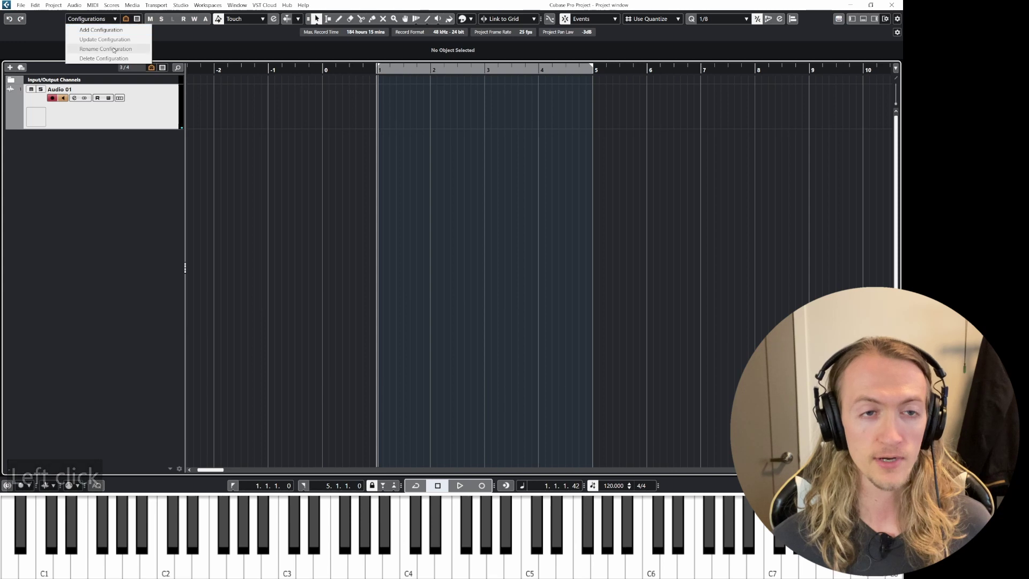
left_click(83, 142)
Step: Add one instrument track using HALion Sonic with Stereo Out as its audio output
right_click(68, 143)
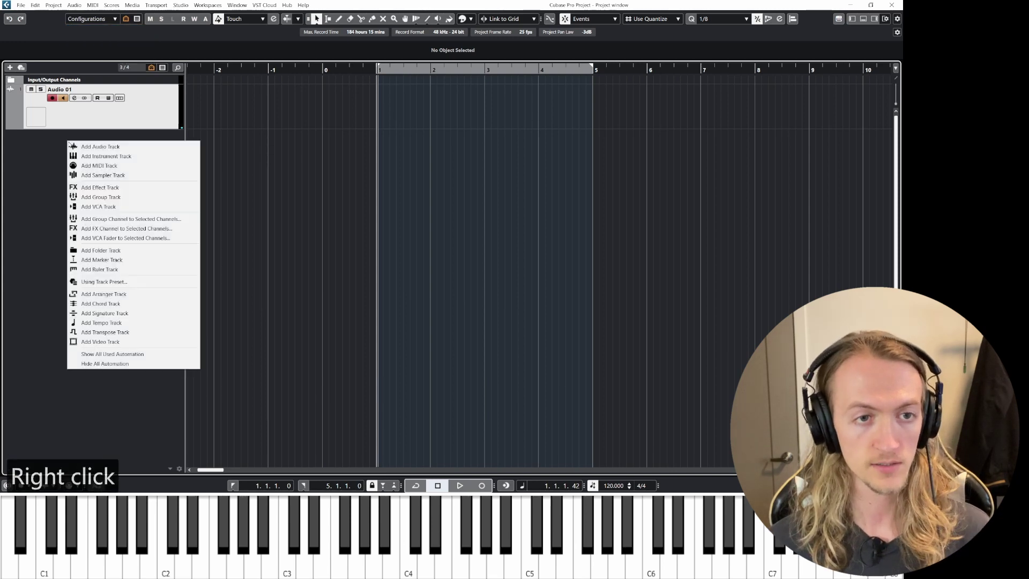
left_click(99, 156)
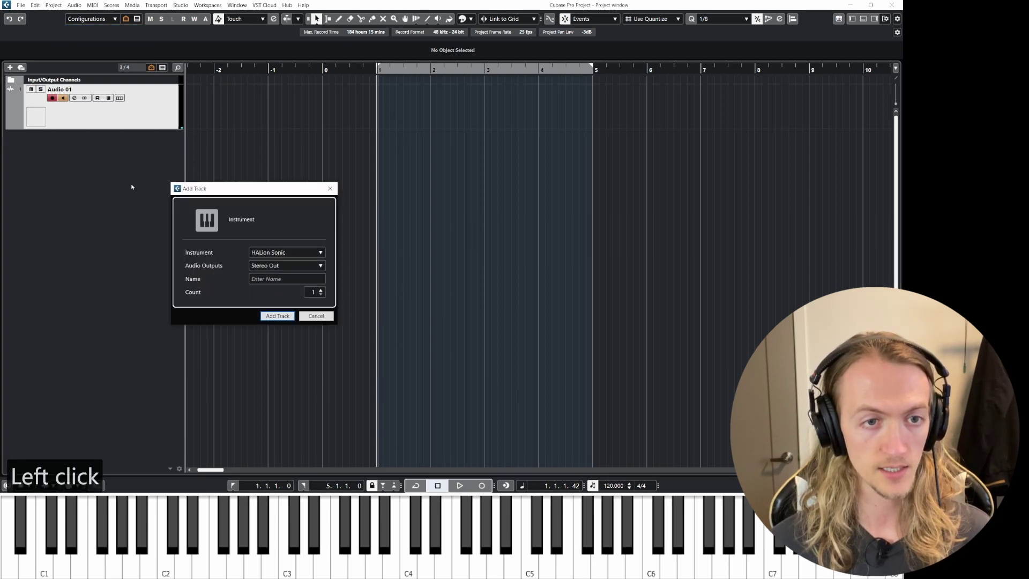
left_click(273, 315)
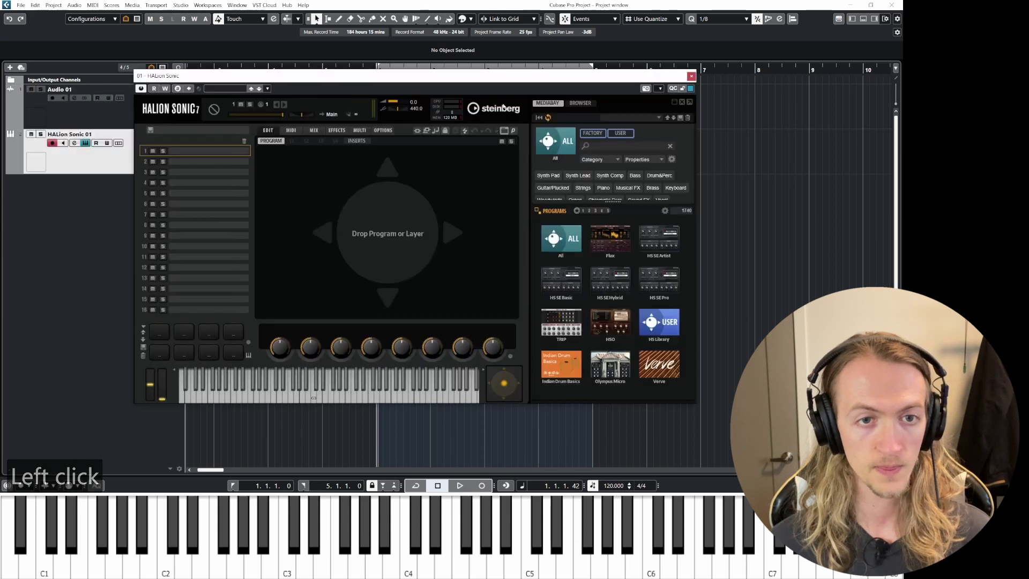
Step: Load the An Introverted Piano program from the Verve library in HALion Sonic and close the instrument window
left_click(659, 364)
double_click(567, 229)
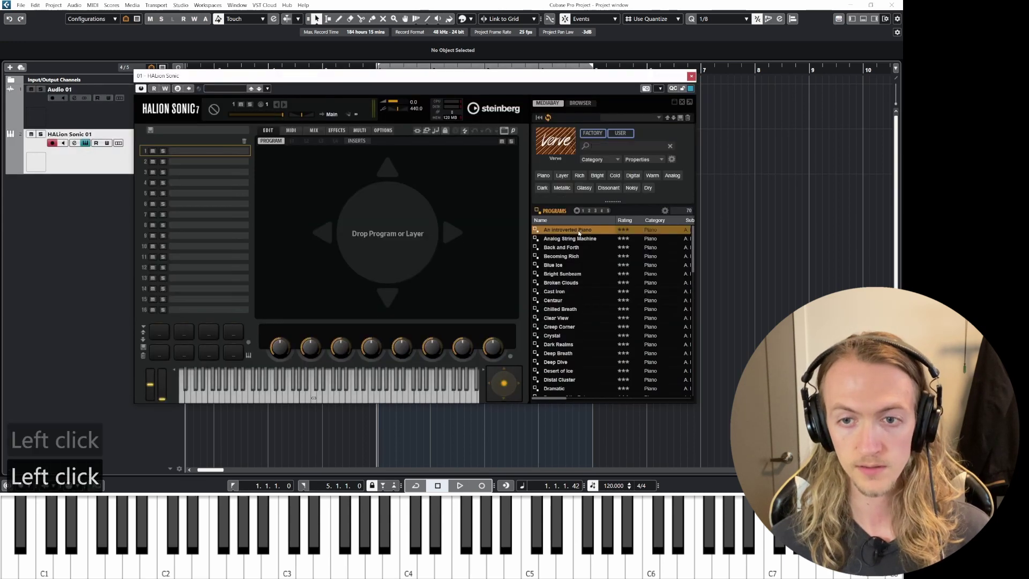
left_click(691, 75)
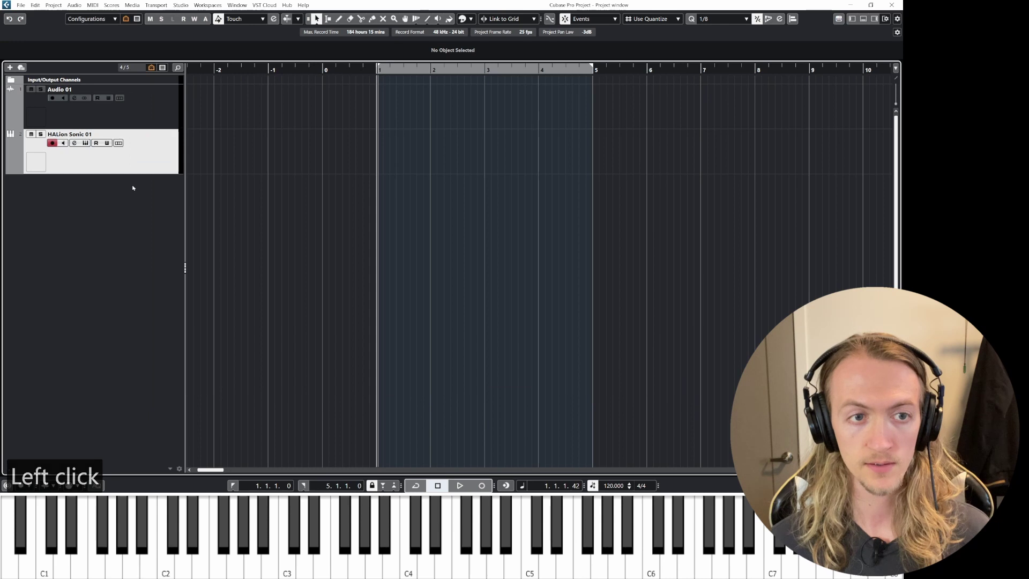
Step: Add one MIDI track named "MIDI track" below the HALion Sonic 01 track
right_click(65, 223)
left_click(86, 240)
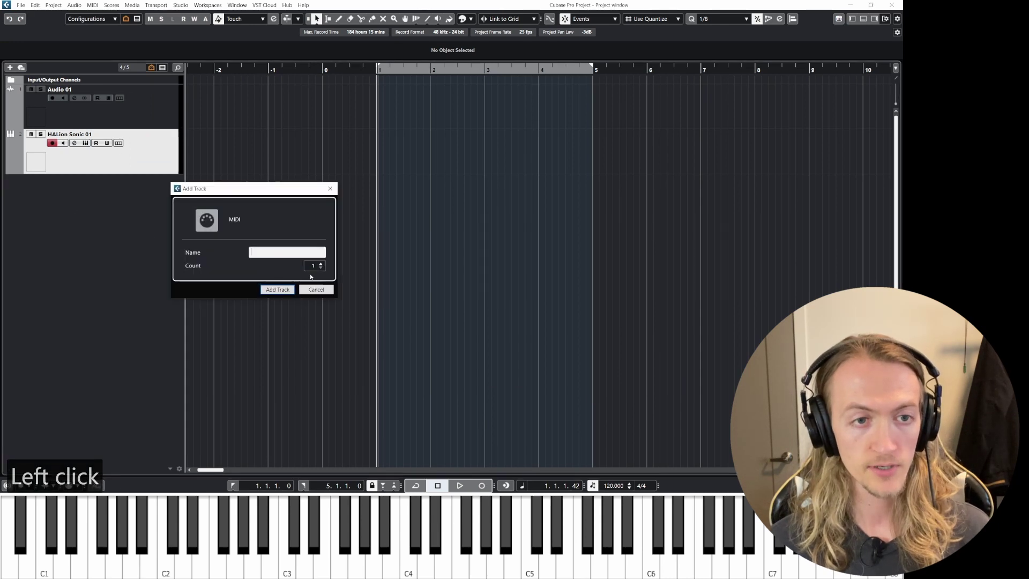
type("MIDI track")
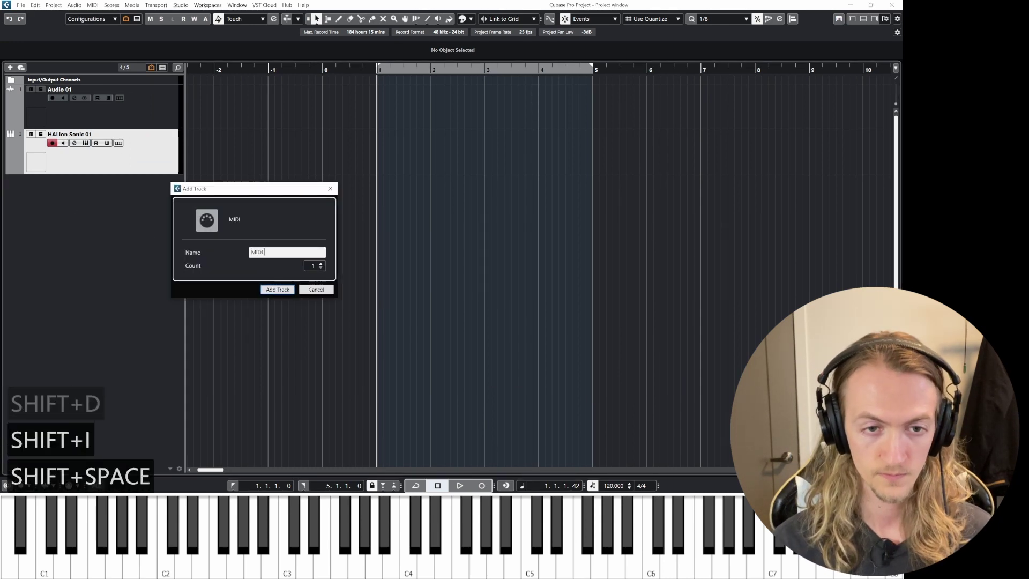
key("Return")
right_click(104, 235)
left_click(62, 248)
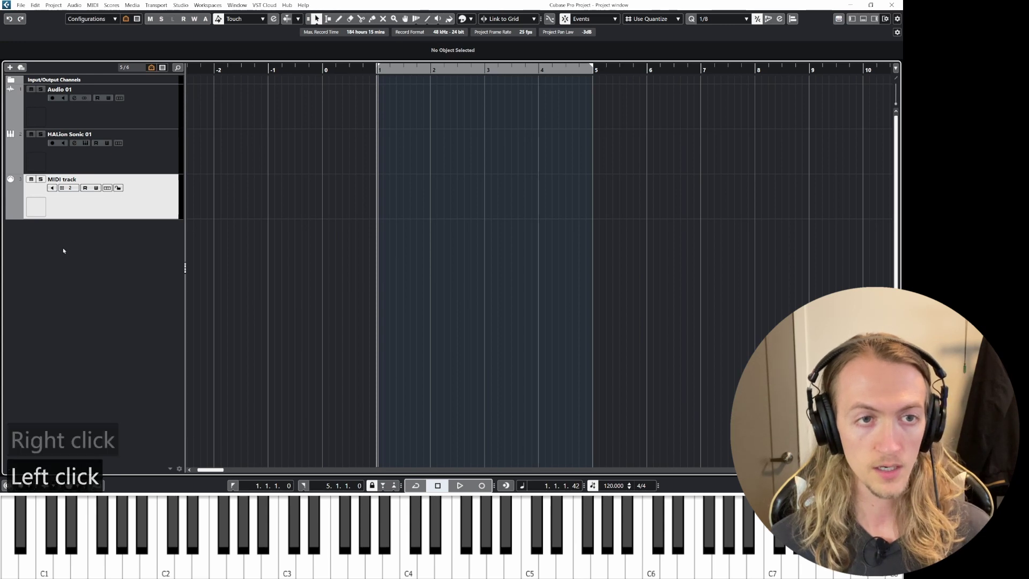
Step: Draw an event on Audio 01 from bar 1 and a part of about 1.1.1.0 length right after it on HALion Sonic 01
left_click(126, 19)
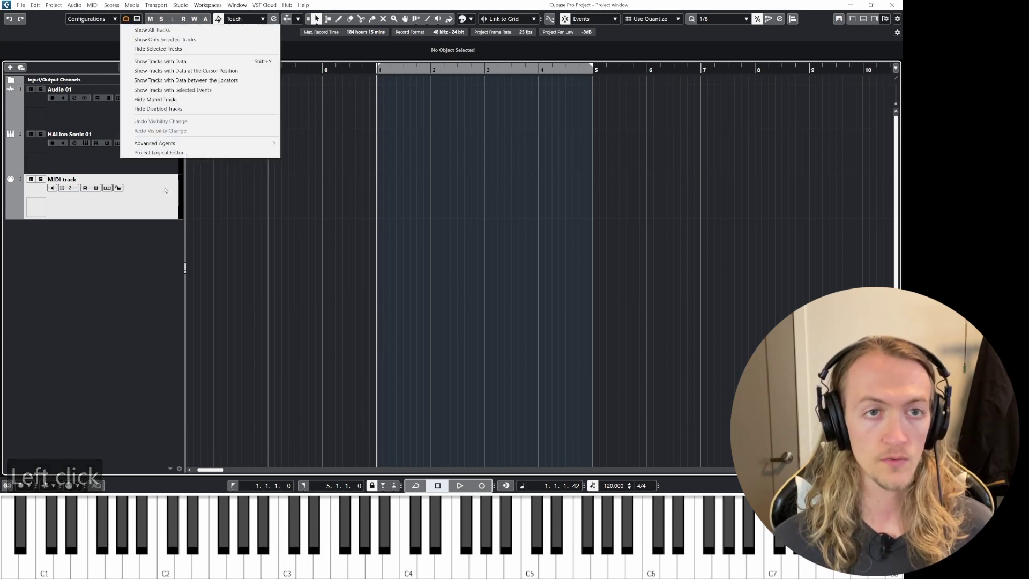
left_click(427, 154)
key("8")
left_click_drag(384, 105, 475, 114)
left_click_drag(470, 155, 545, 157)
key("1")
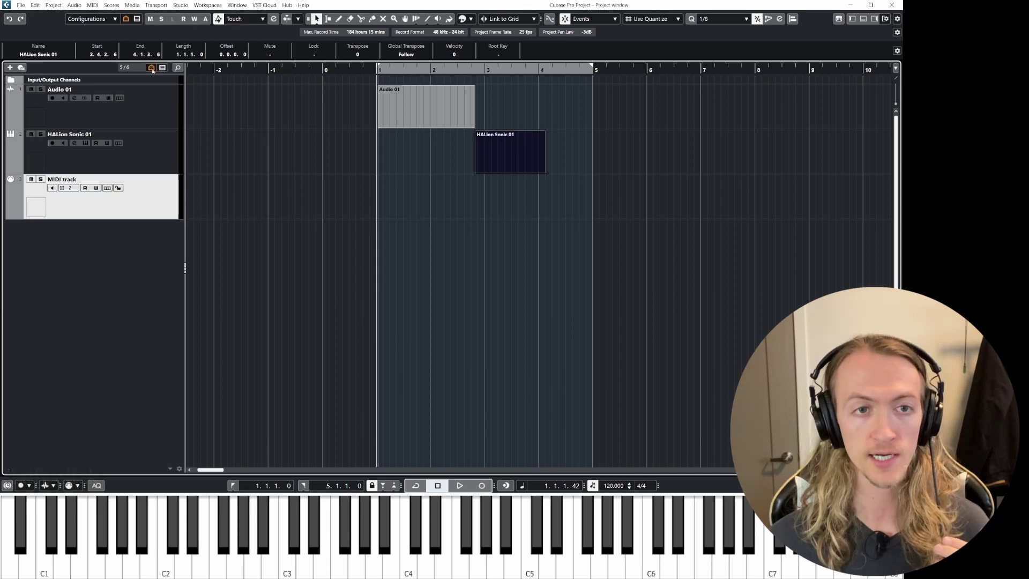
Step: Show all tracks and hide the Chordie track again
left_click(125, 19)
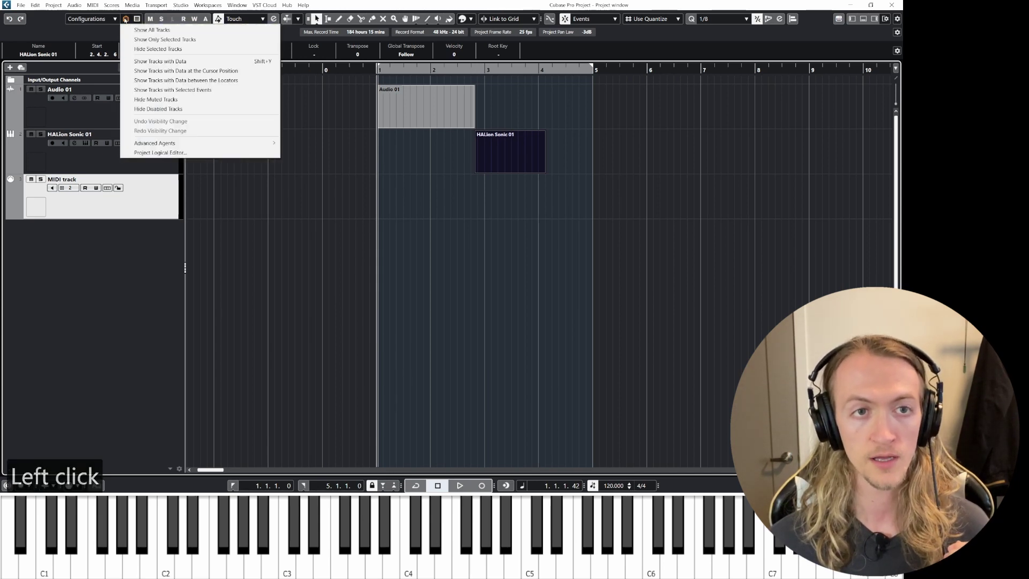
left_click(166, 30)
left_click(156, 234)
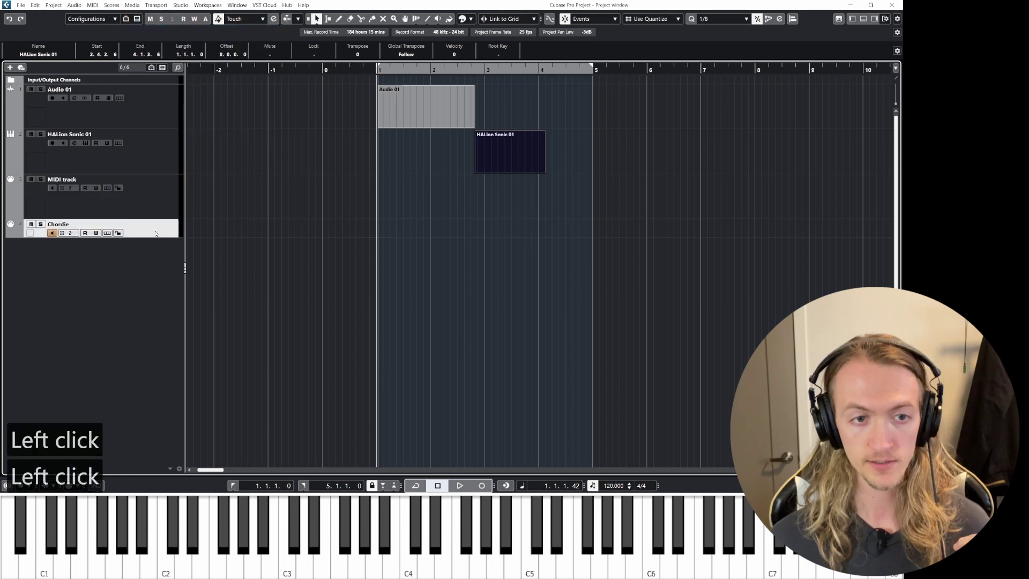
right_click(141, 231)
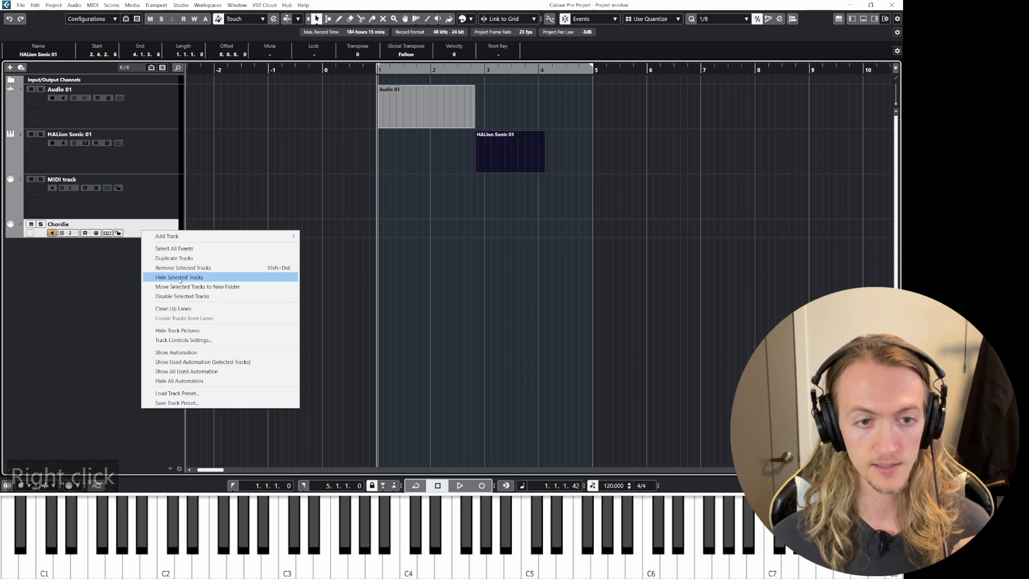
left_click(179, 277)
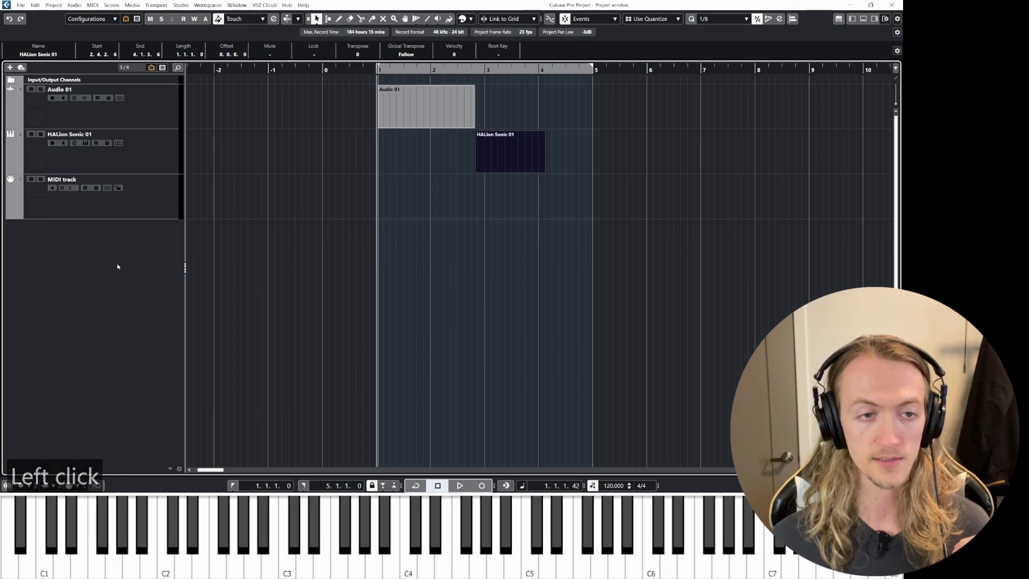
Step: Show only the tracks that contain data, and narrow the track list to just the selected HALion Sonic 01 track
left_click(126, 19)
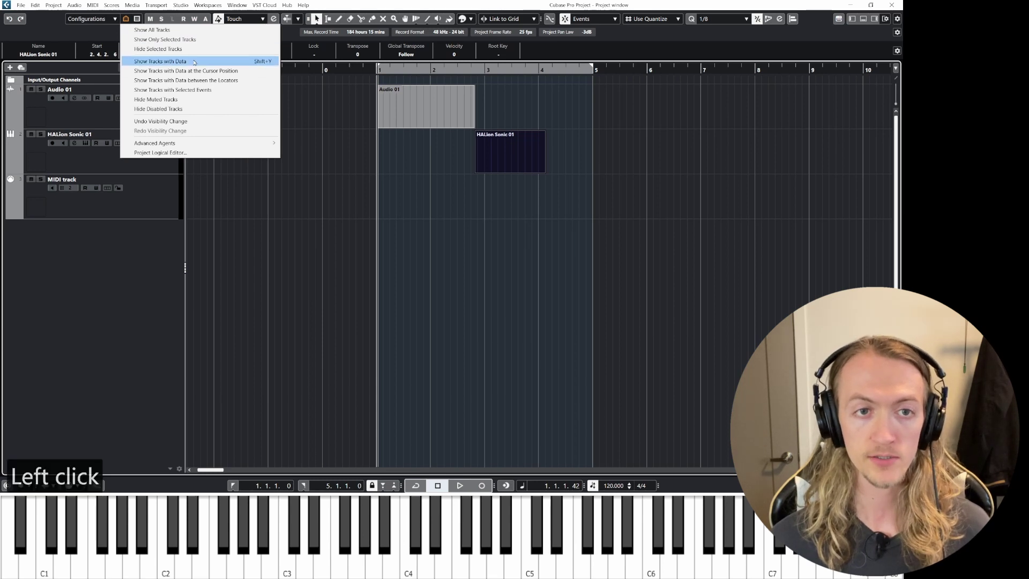
left_click(161, 61)
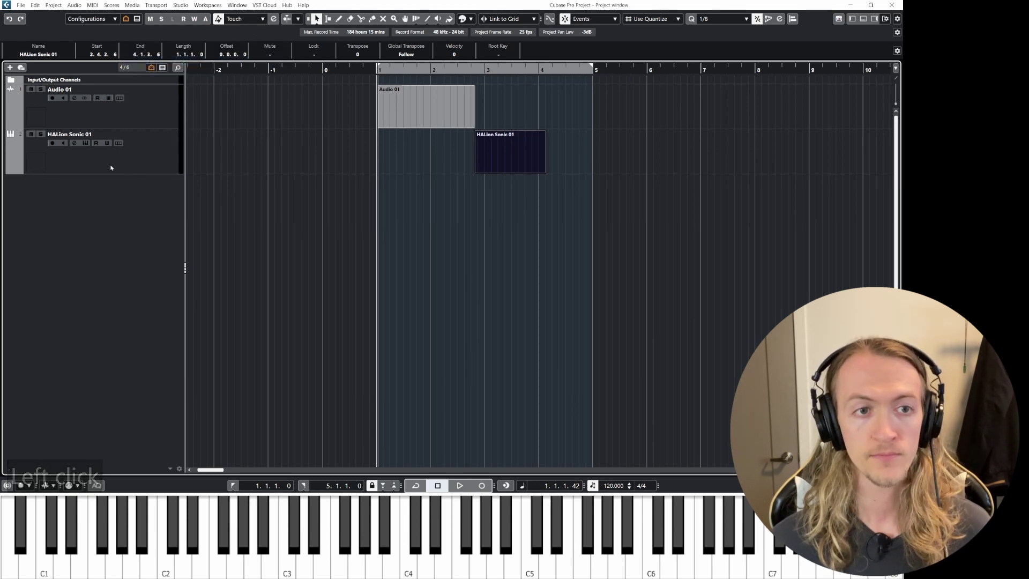
left_click(126, 18)
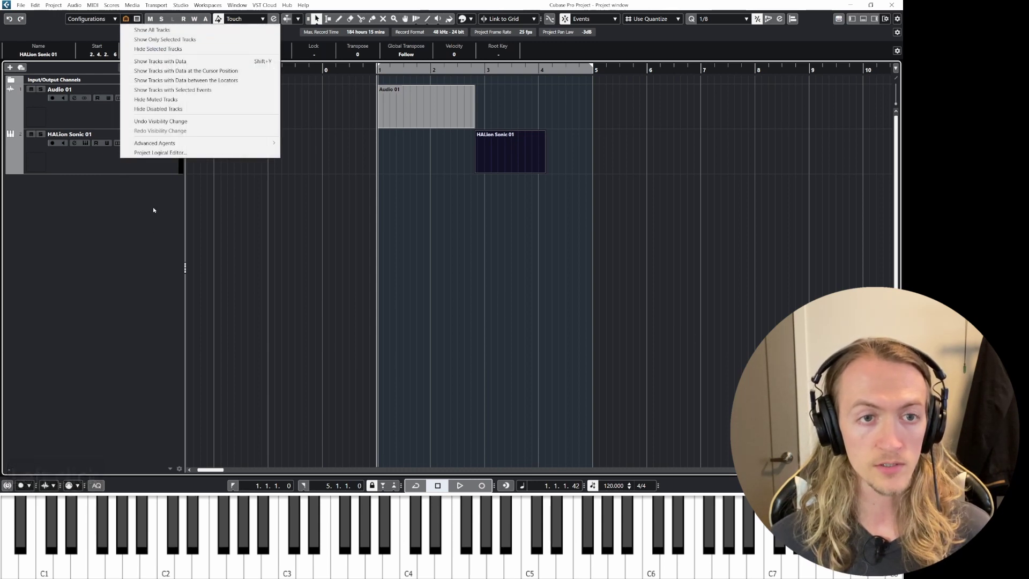
left_click(150, 171)
left_click(147, 169)
left_click(126, 21)
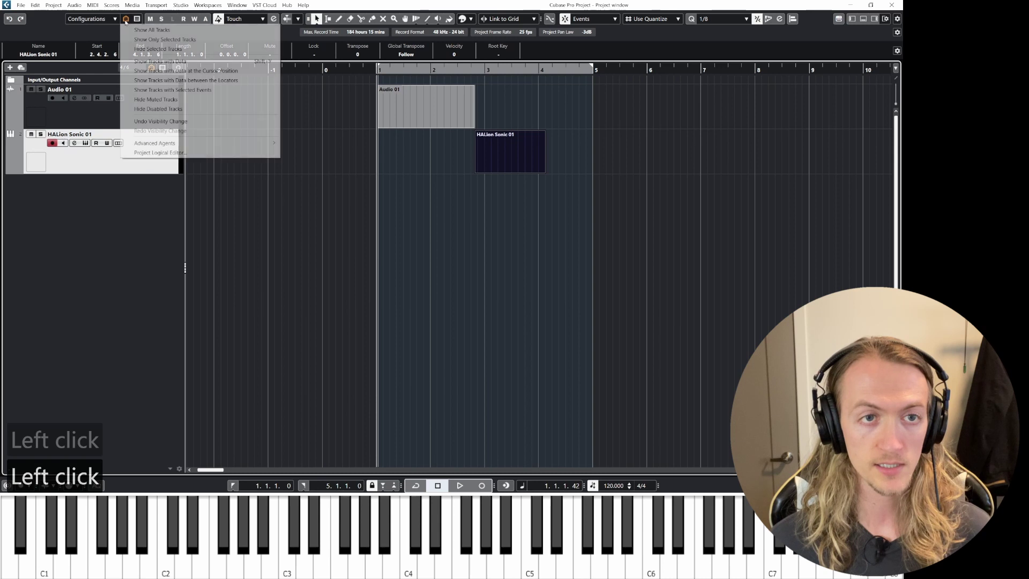
left_click(162, 40)
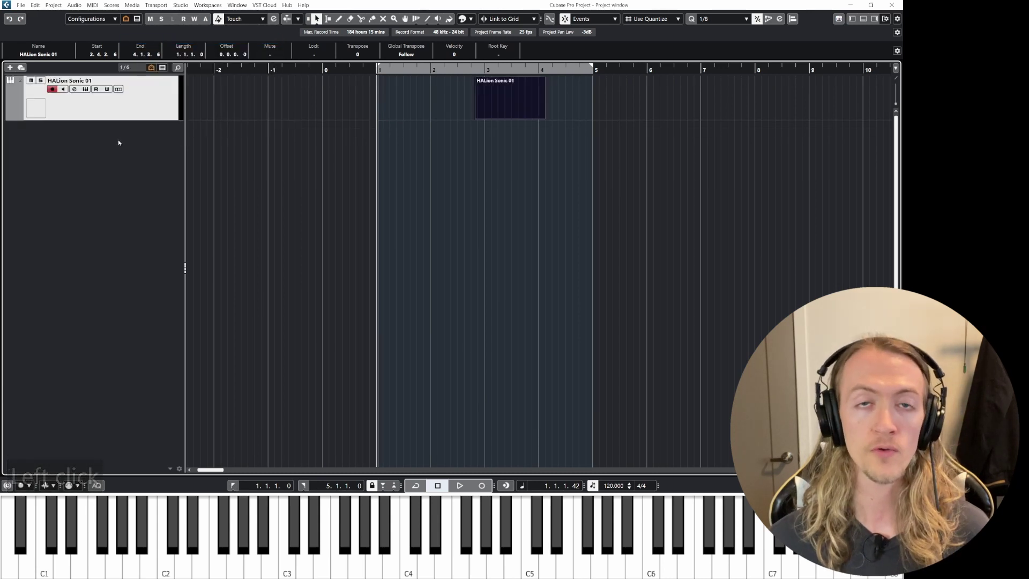
Step: Bring back all tracks and hide only the Chordie track
left_click(125, 20)
left_click(161, 30)
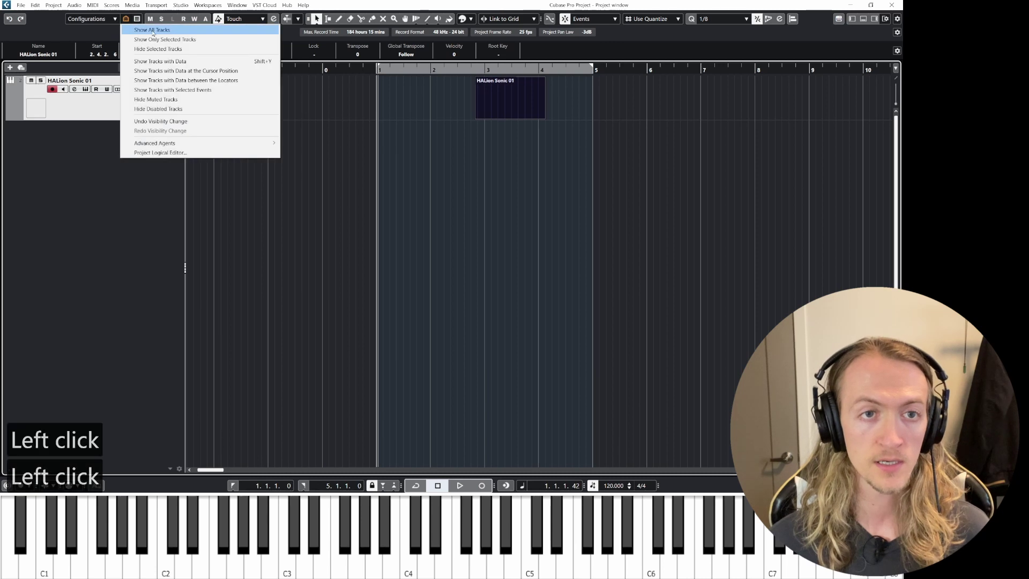
right_click(157, 236)
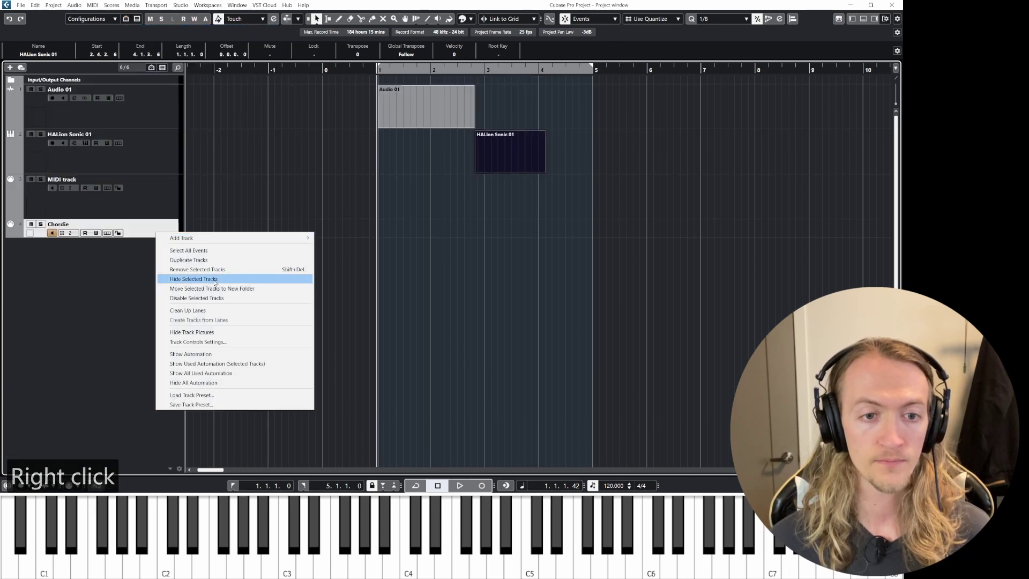
left_click(208, 278)
left_click(127, 20)
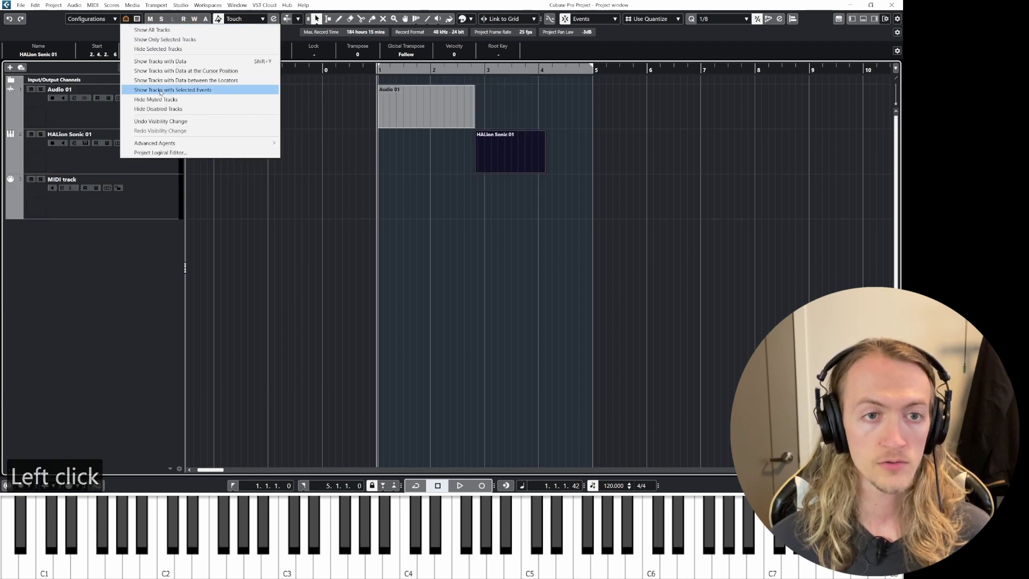
left_click(153, 71)
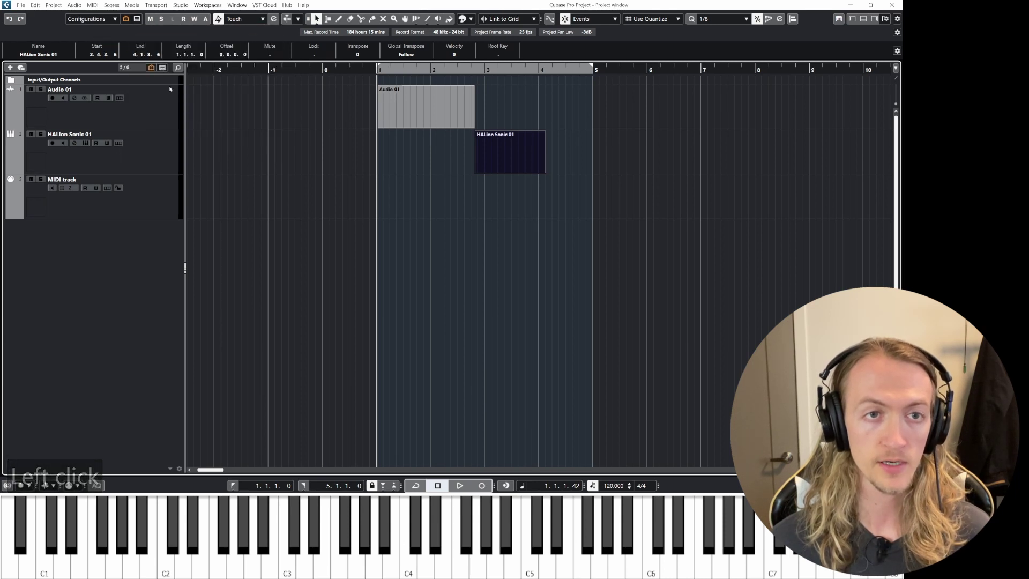
Step: Exclude MIDI tracks in the track type filter and include them again
left_click(178, 67)
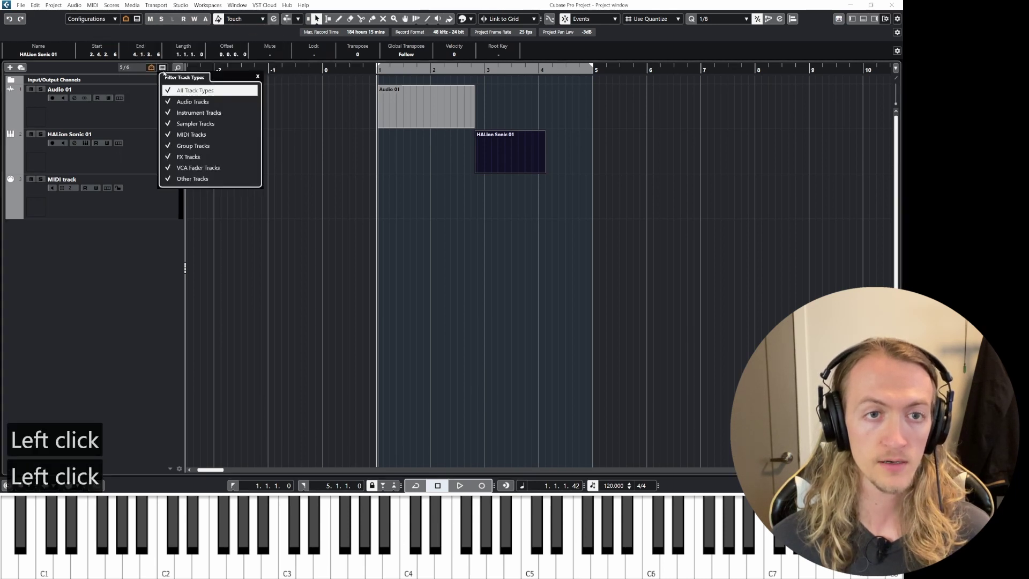
left_click(169, 136)
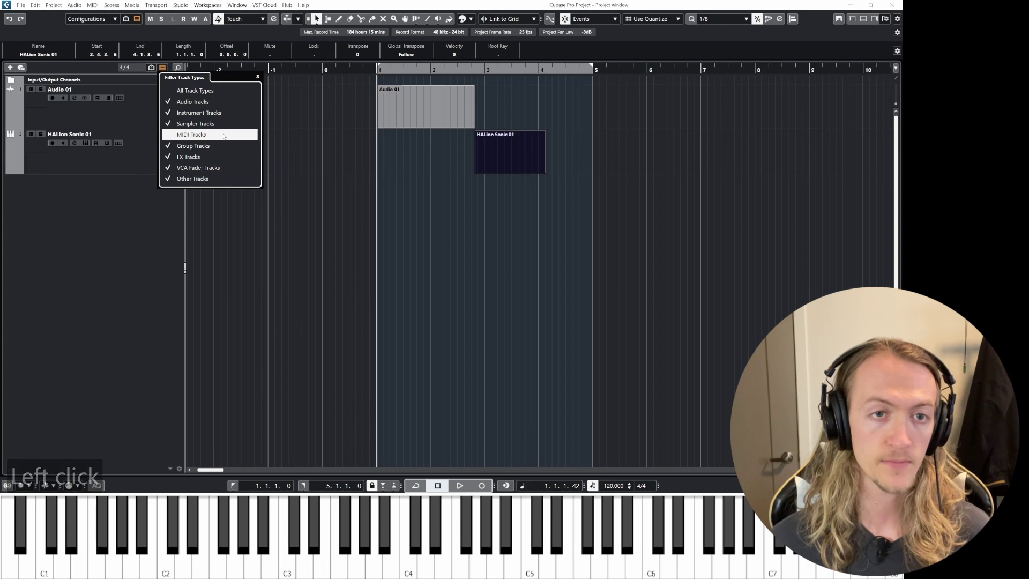
left_click(169, 136)
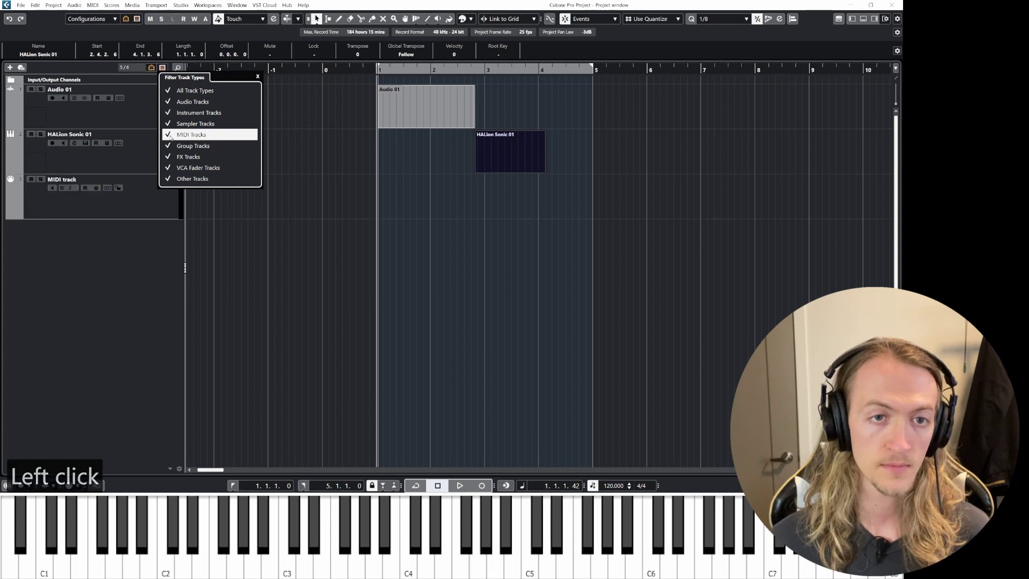
left_click(170, 65)
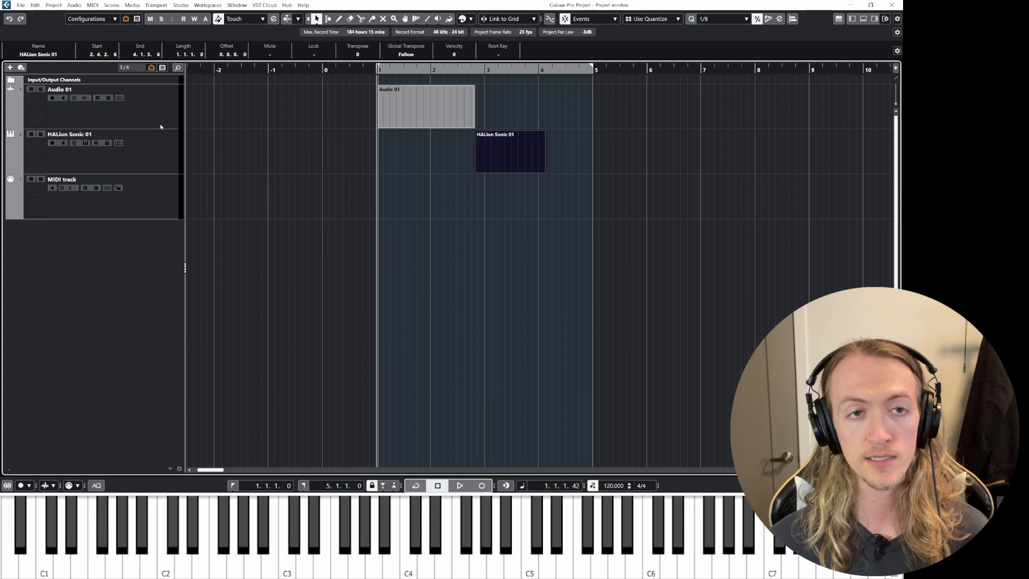
scroll(130, 134, "down", 1)
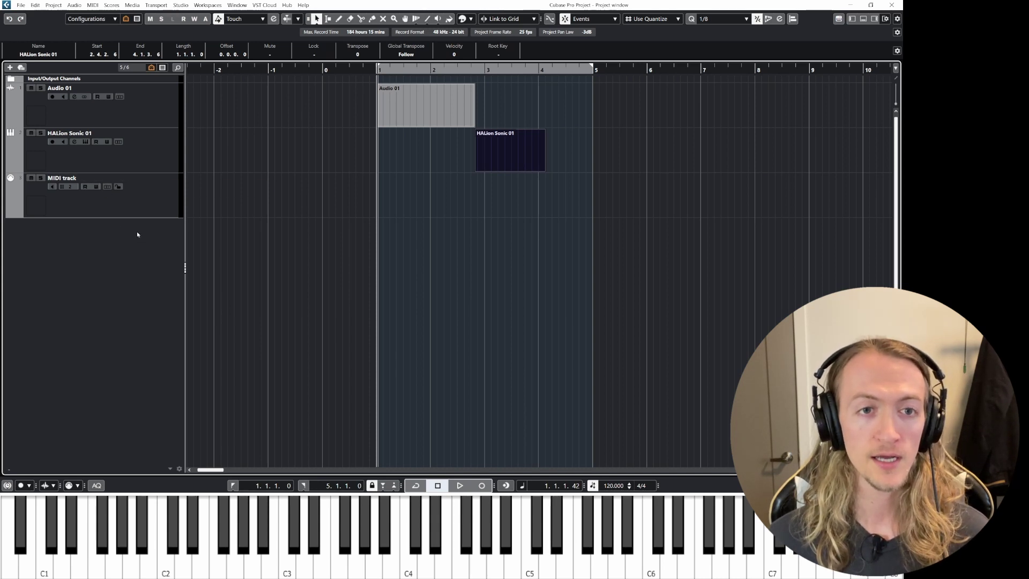
Step: Search the track list for "French"
left_click(178, 68)
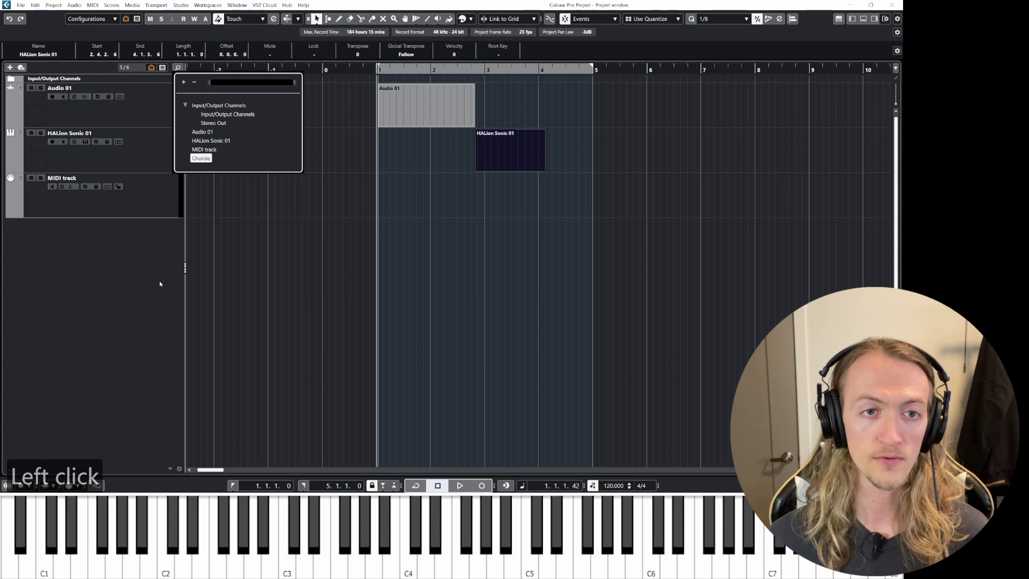
left_click(179, 69)
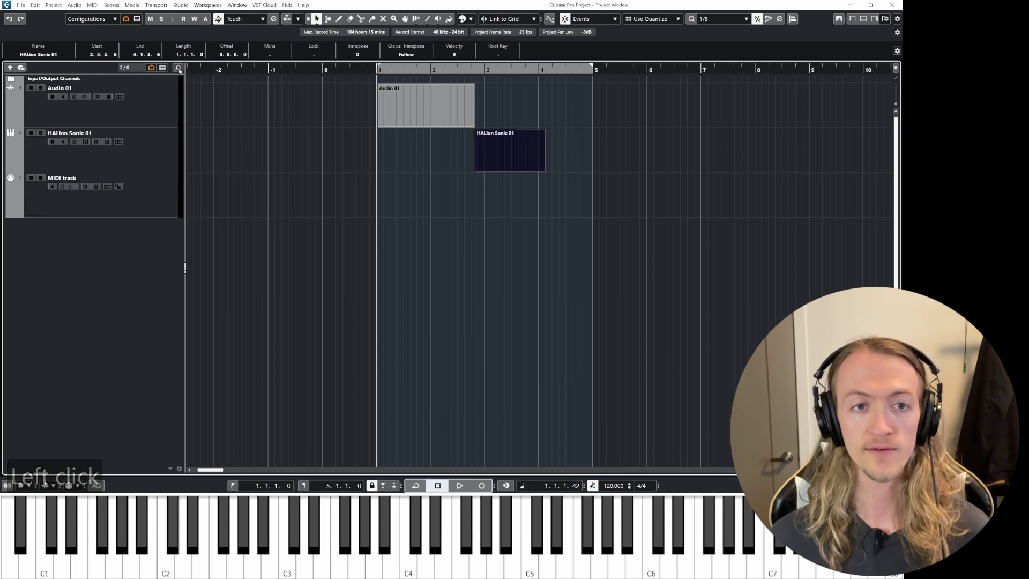
left_click(178, 68)
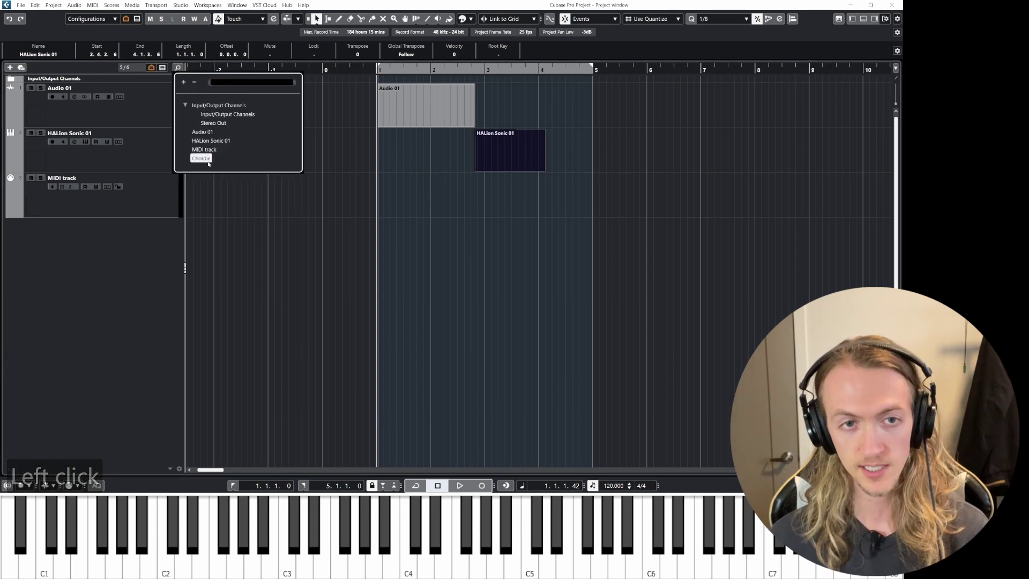
left_click(226, 83)
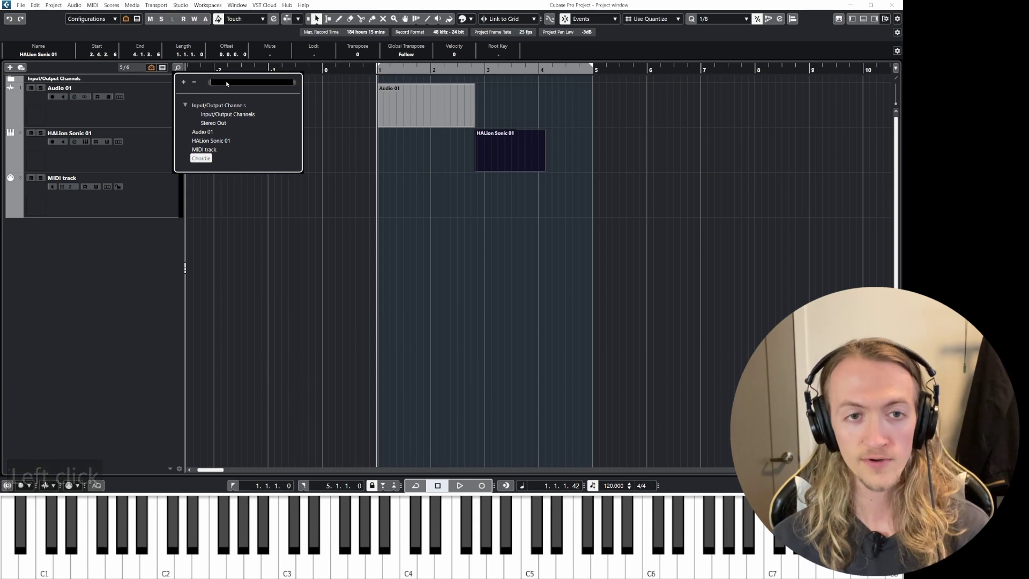
key("shift")
type("French")
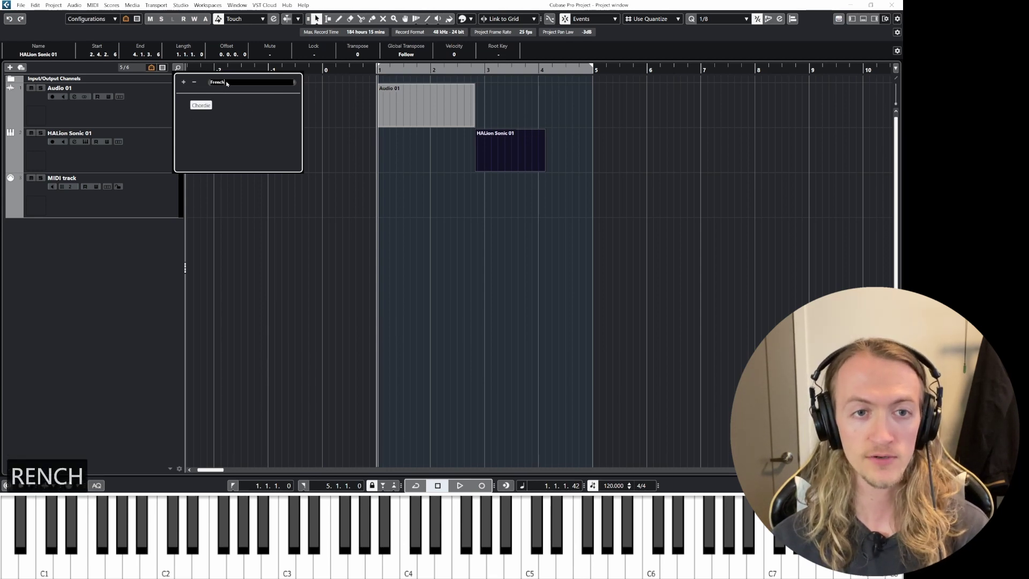
Step: Clear the track search, look up "mid" instead, and select the MIDI track found
key("BackSpace")
key("BackSpace")
key("BackSpace")
key("BackSpace")
key("BackSpace")
key("BackSpace")
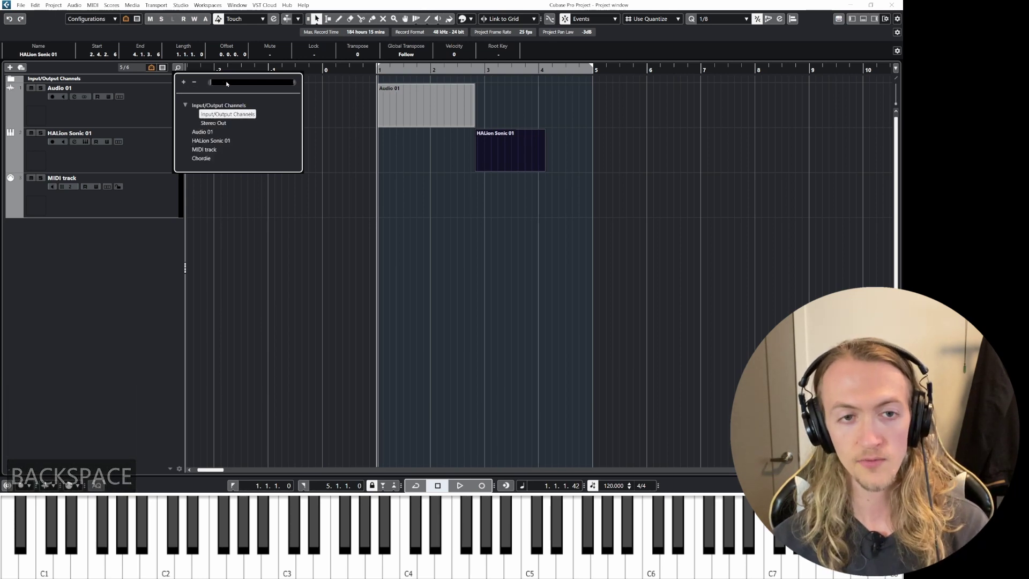
type("mid")
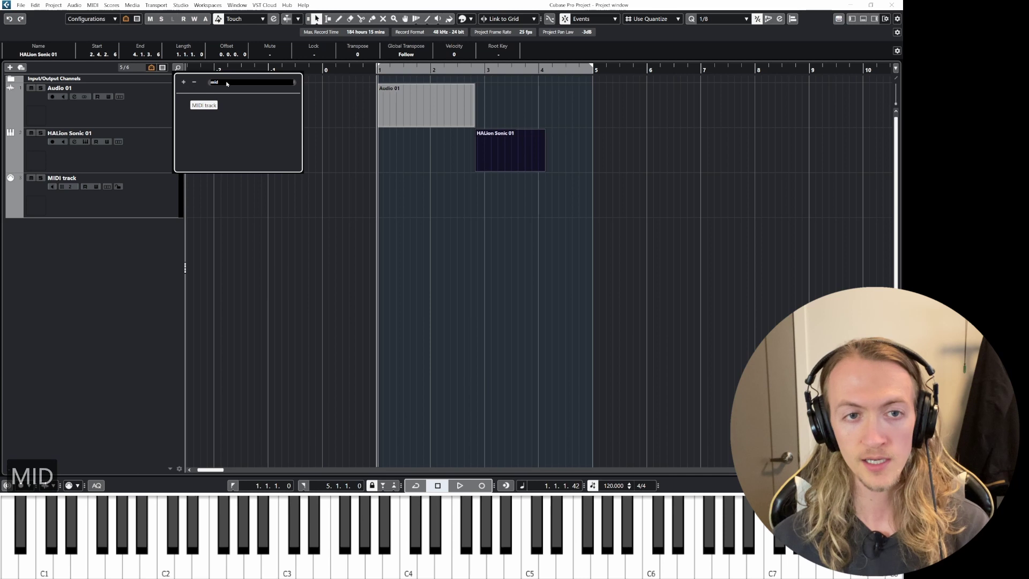
key("Return")
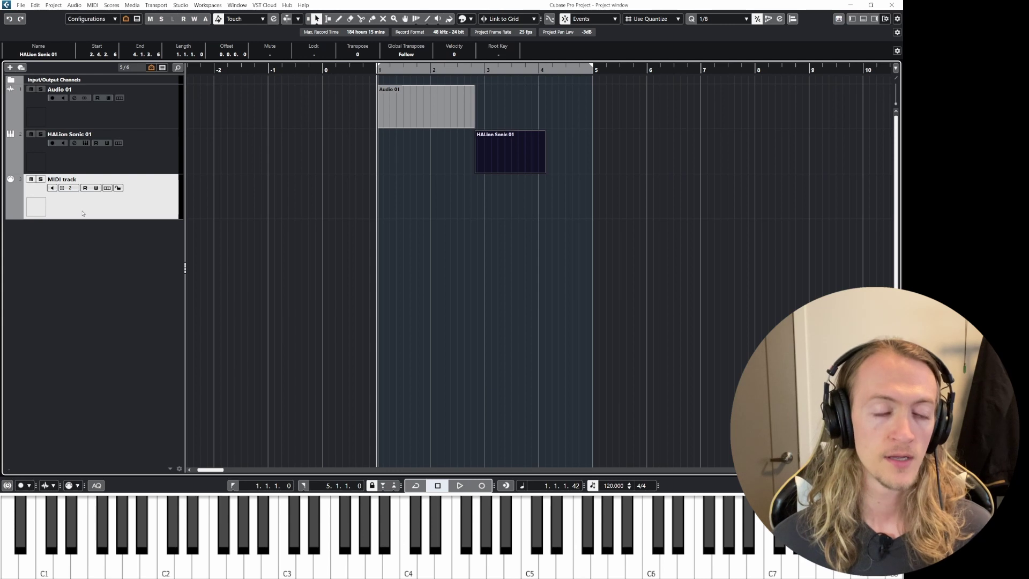
Step: Hide the MIDI tracks with the track type filter
left_click(165, 69)
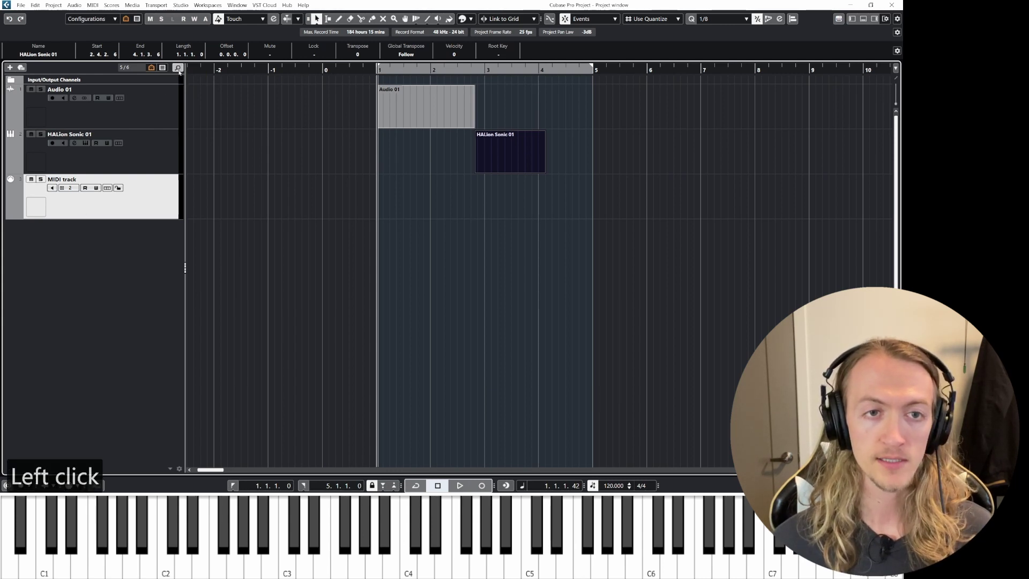
left_click(165, 69)
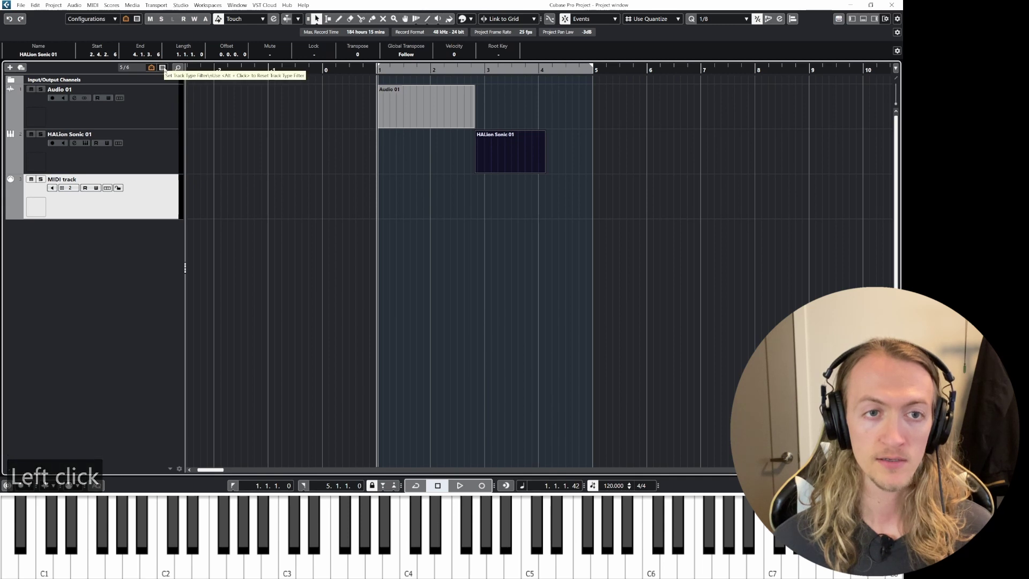
left_click(163, 68)
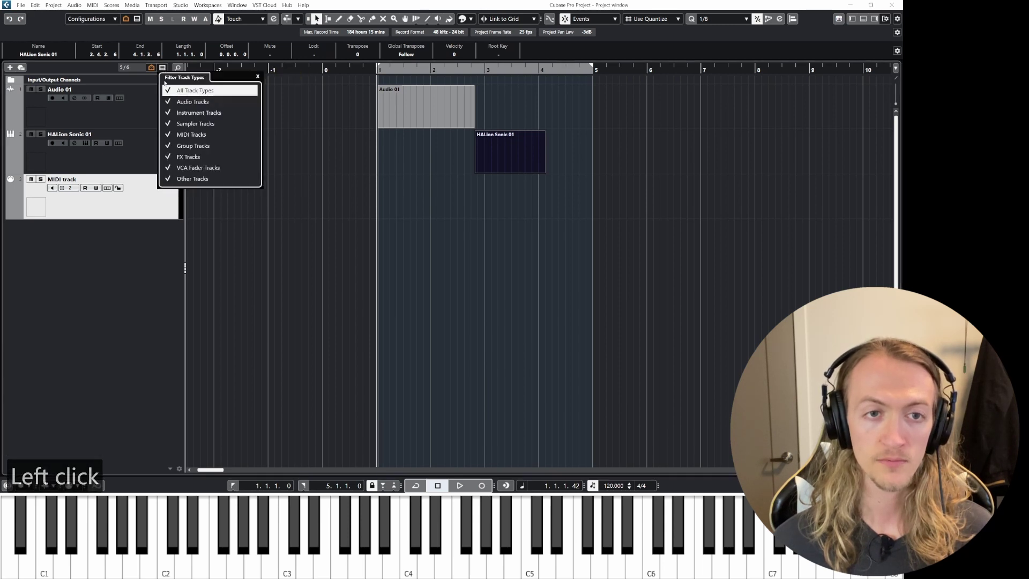
left_click(170, 136)
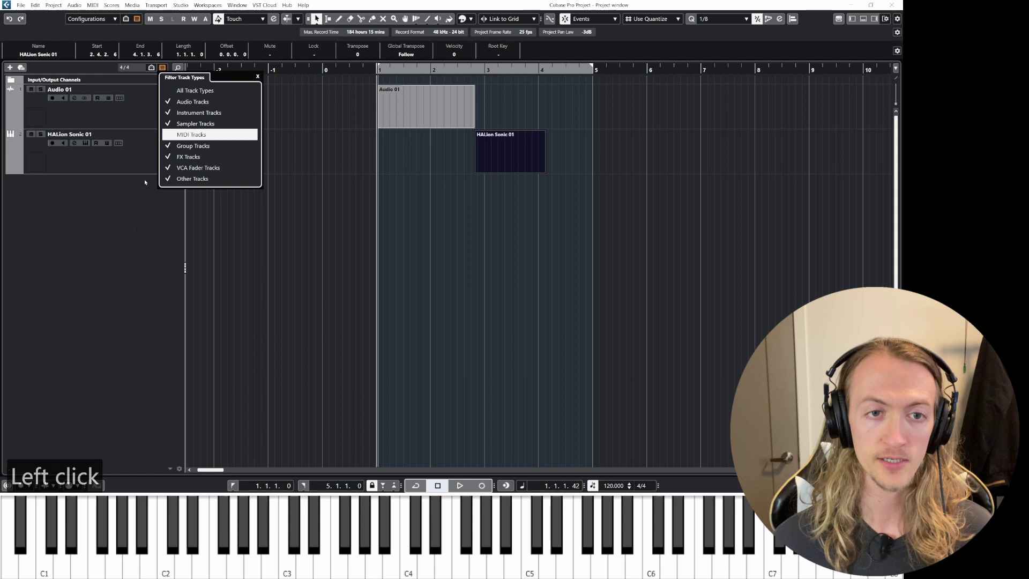
Step: Search the track list for "midi" while MIDI tracks are filtered out, and close the search
left_click(178, 68)
type("midi")
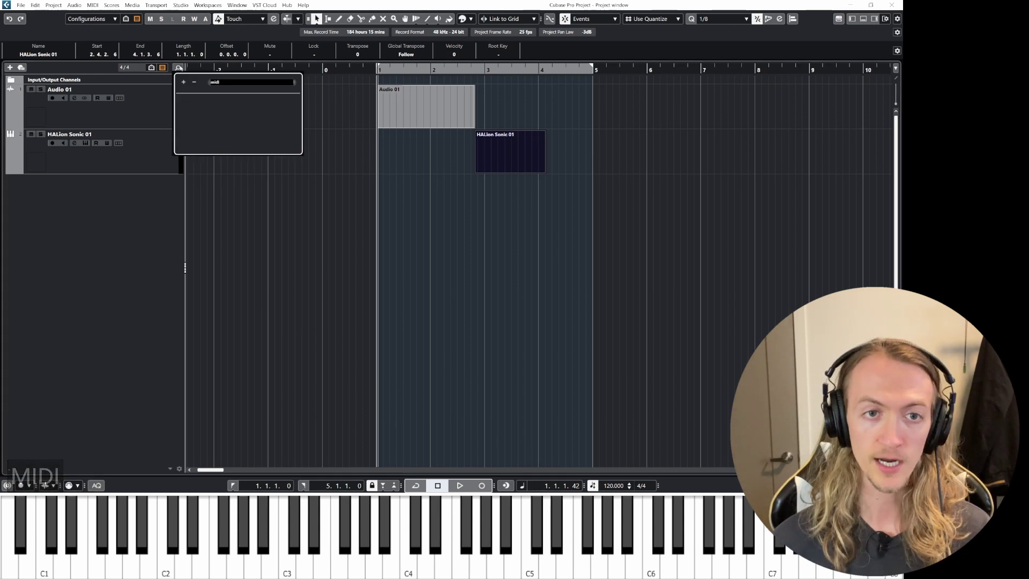
left_click(152, 193)
Step: Include MIDI tracks in the track type filter again and close the filter
left_click(162, 67)
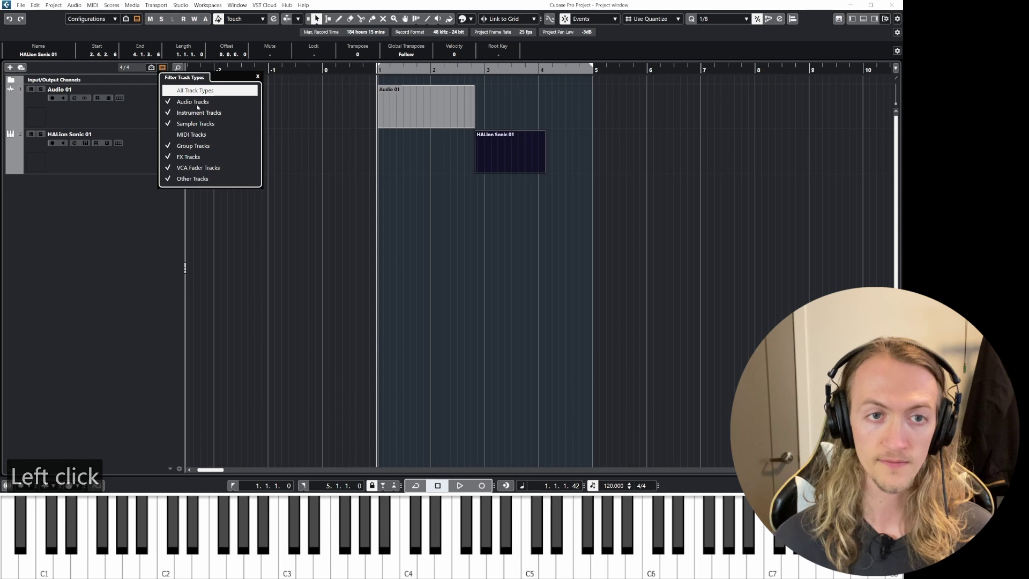
left_click(191, 135)
left_click(141, 271)
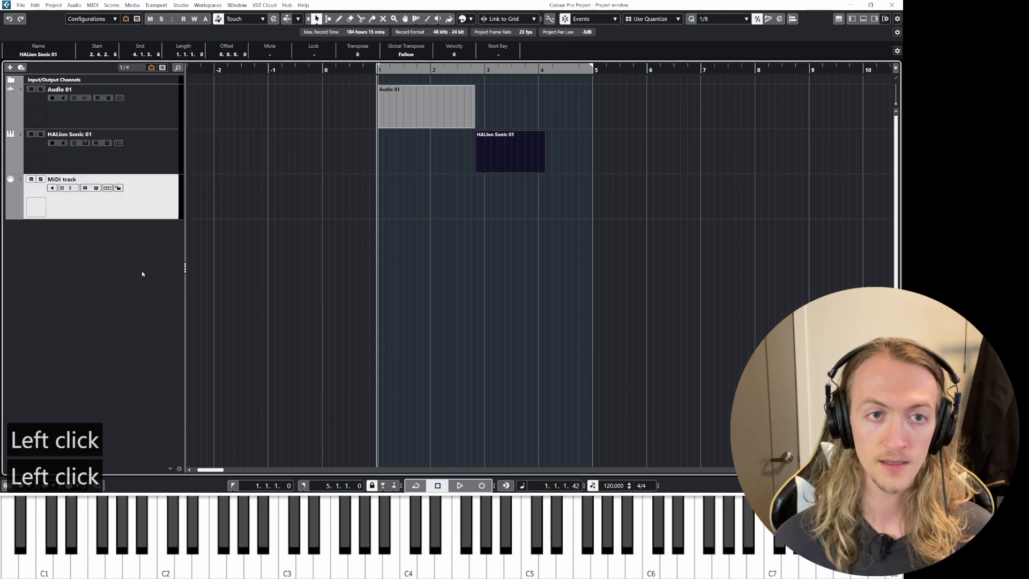
Step: Switch all track types off and on in the track type filter, exclude instrument tracks, and restore all types
left_click(162, 68)
left_click(195, 90)
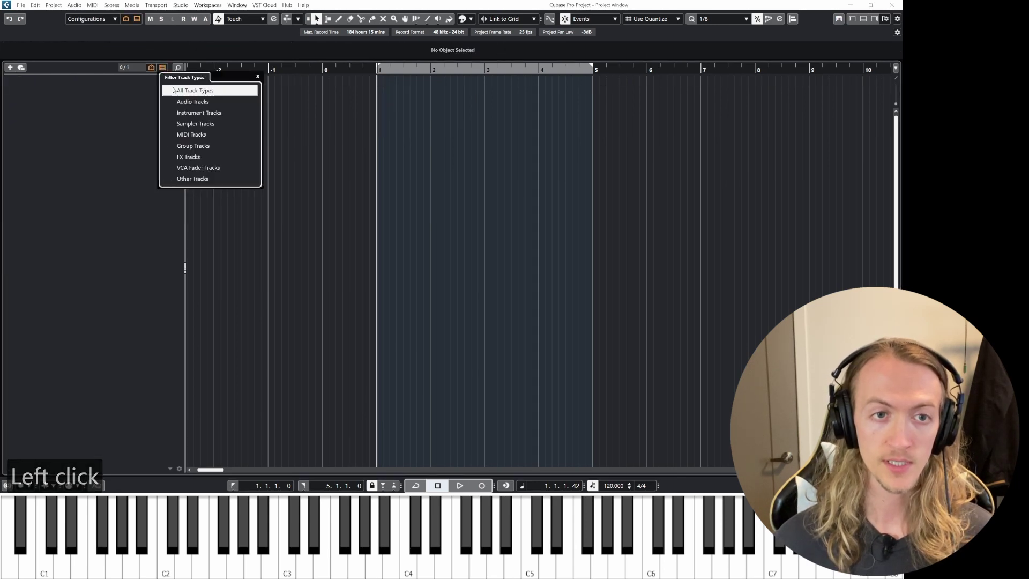
left_click(173, 90)
left_click(172, 111)
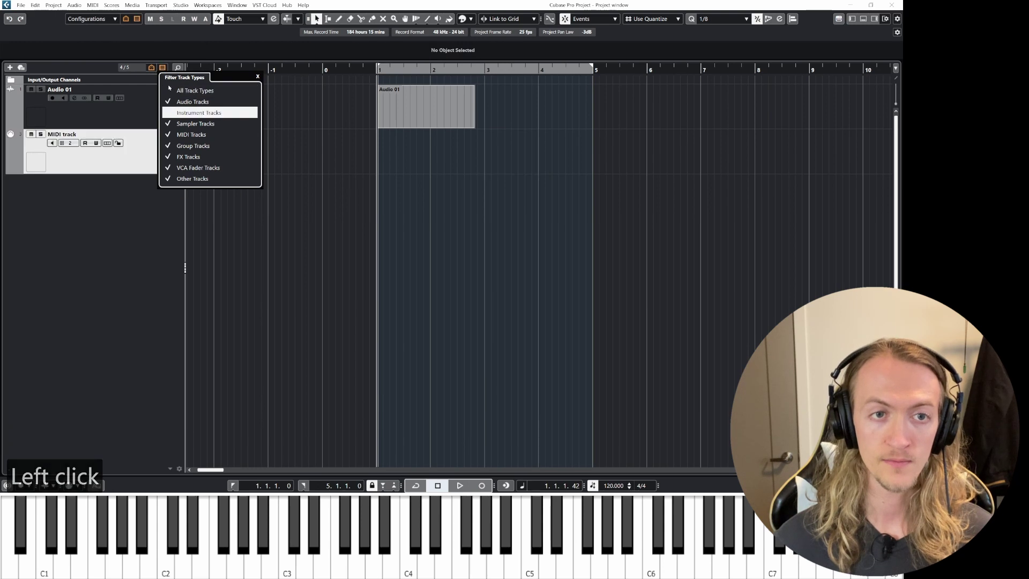
left_click(169, 89)
left_click(182, 240)
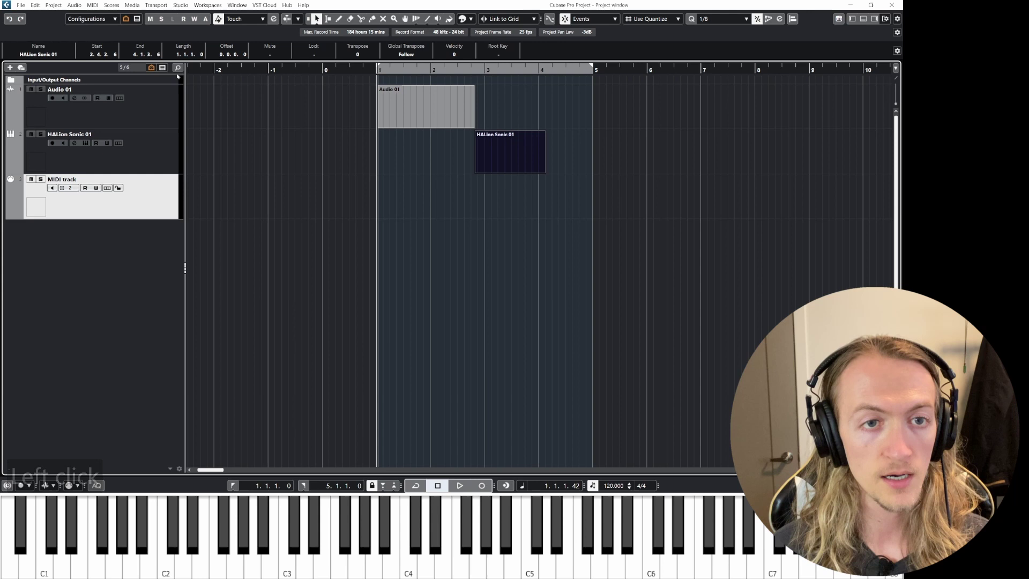
left_click(125, 19)
left_click(126, 32)
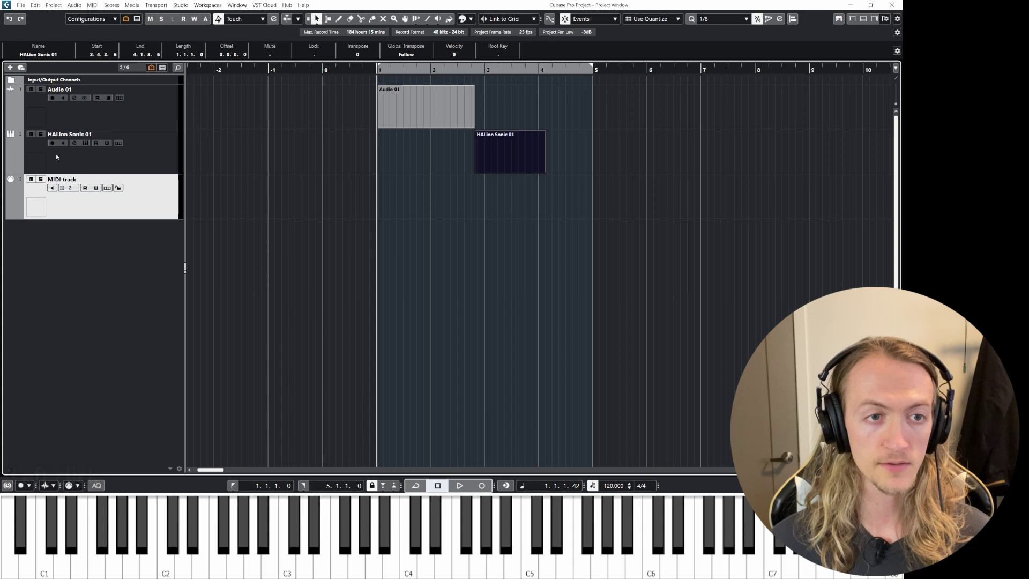
Step: Mute the HALion Sonic 01 track and the MIDI track, and deactivate all mute states at once
left_click(32, 134)
left_click(31, 179)
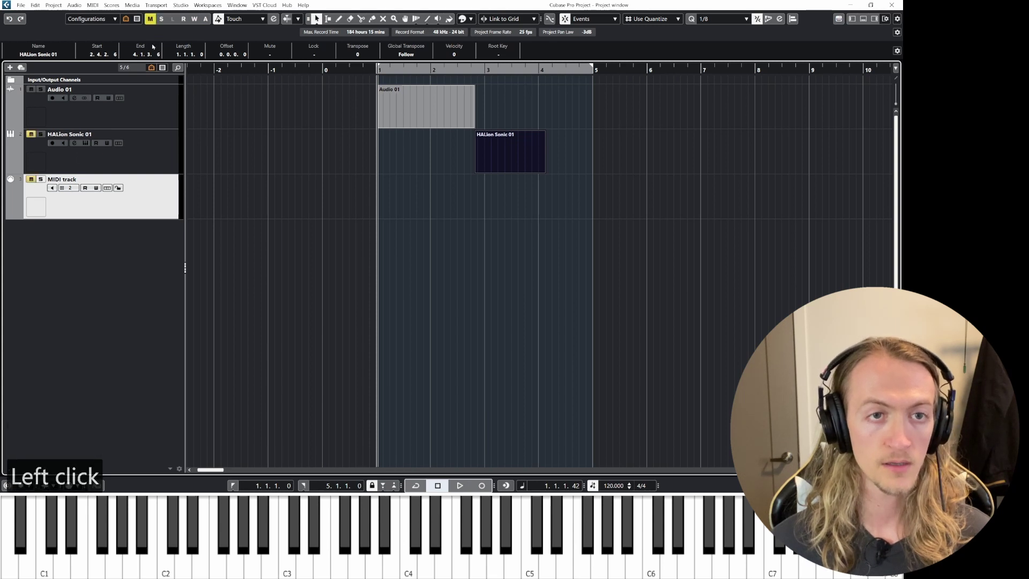
left_click(150, 20)
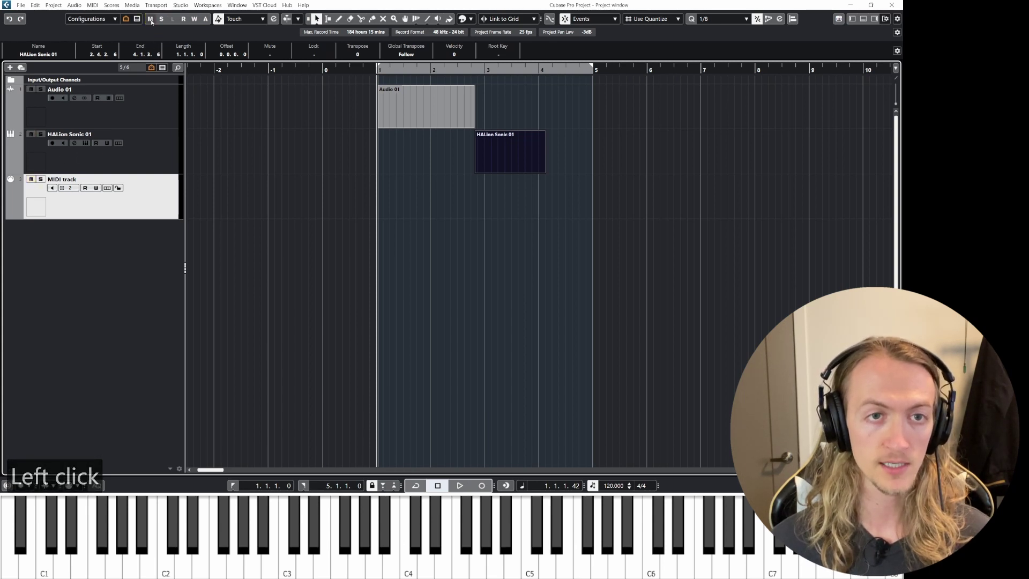
Step: Solo the HALion Sonic 01 track and deactivate all solo states at once
left_click(40, 134)
left_click(162, 21)
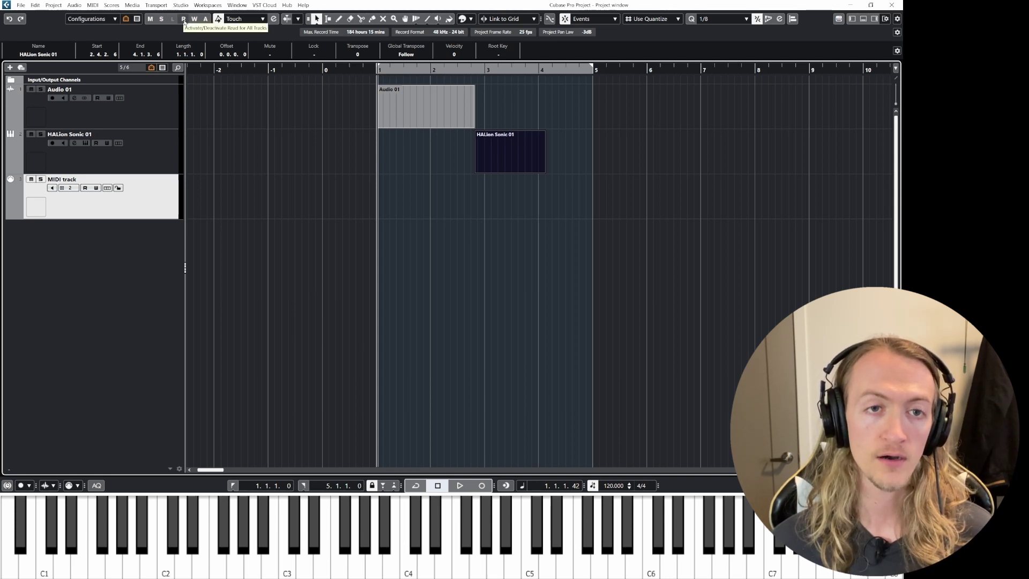
Step: Activate and deactivate Read automation for all tracks, and do the same for Write automation
left_click(184, 21)
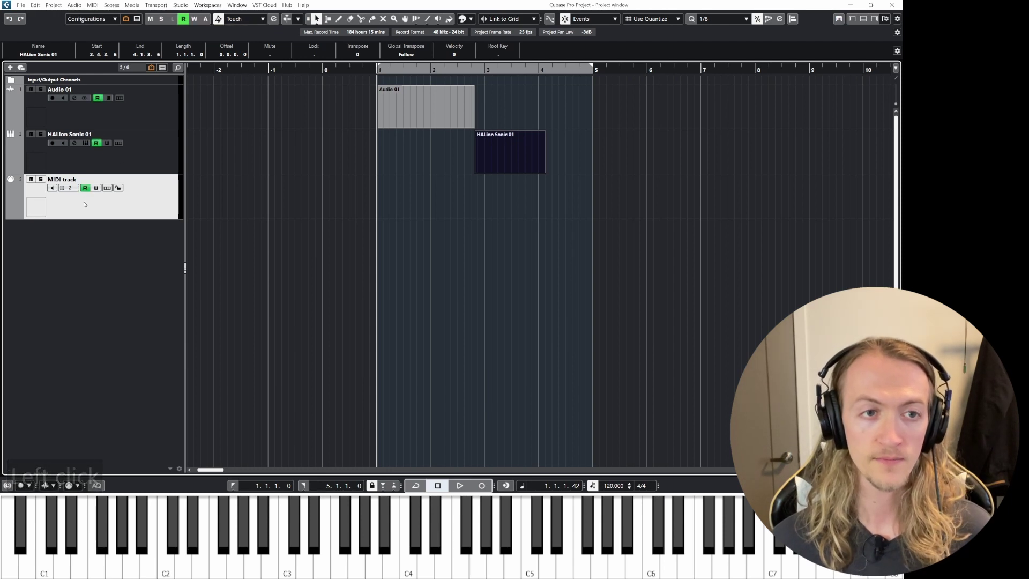
left_click(183, 20)
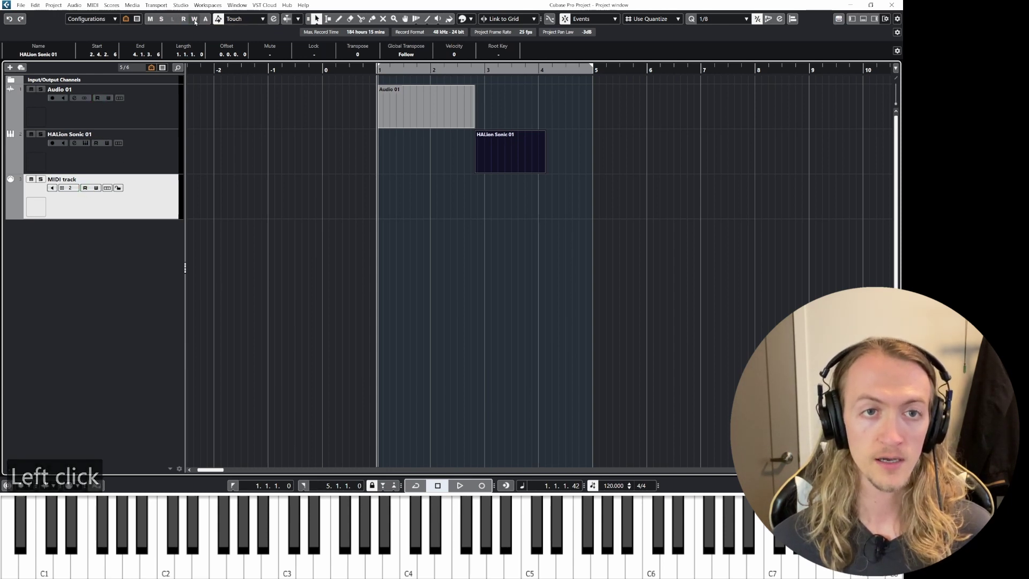
left_click(195, 20)
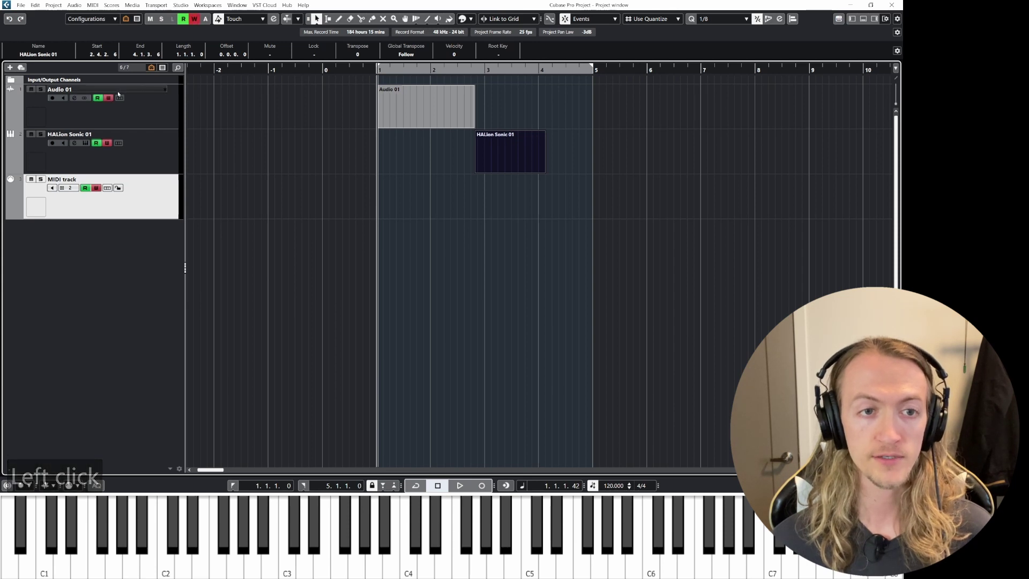
left_click(195, 20)
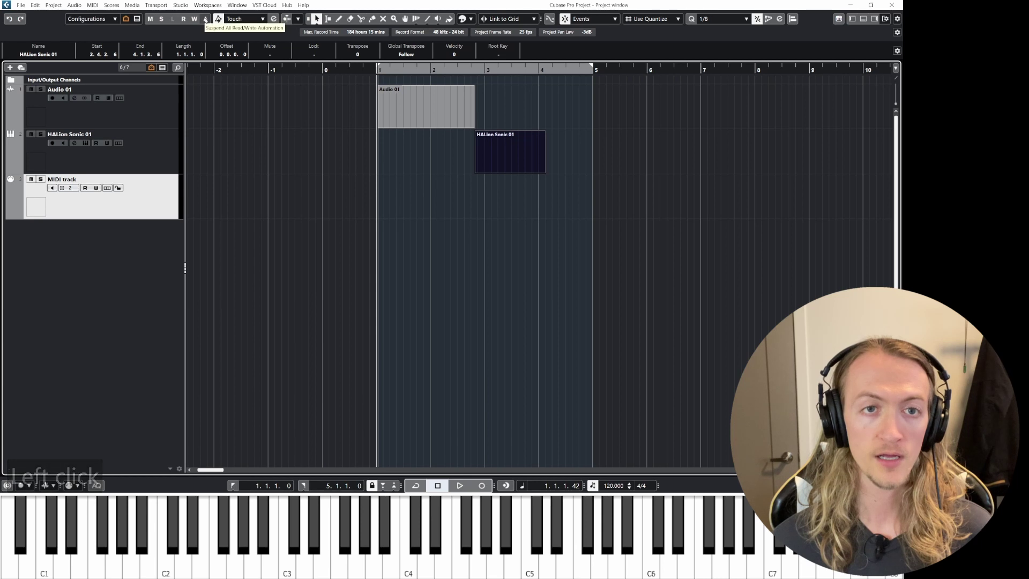
Step: Show the MIDI track's automation lane and switch the suspension of all Read/Write automation on and off
left_click(206, 19)
left_click(205, 20)
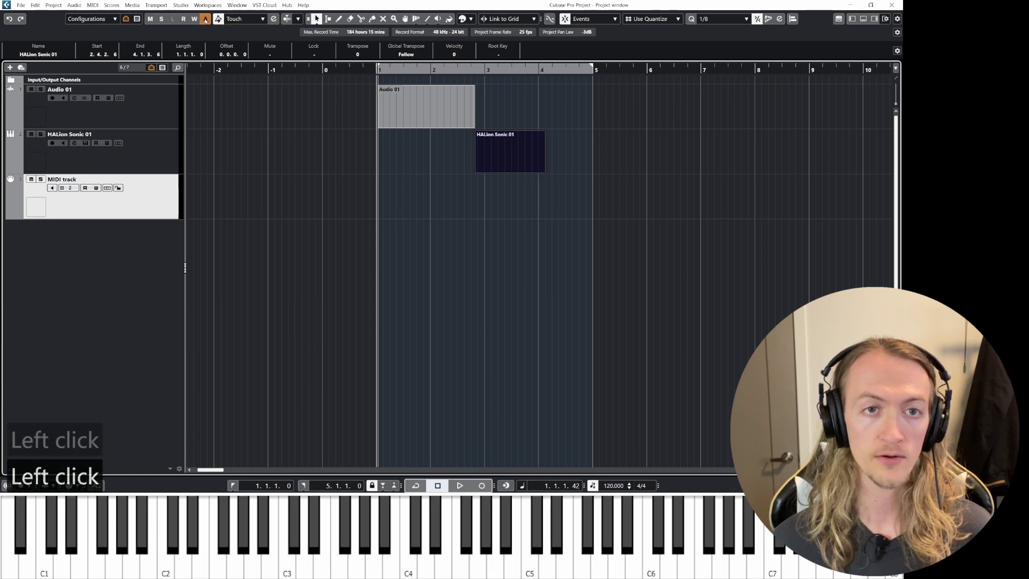
left_click(127, 211)
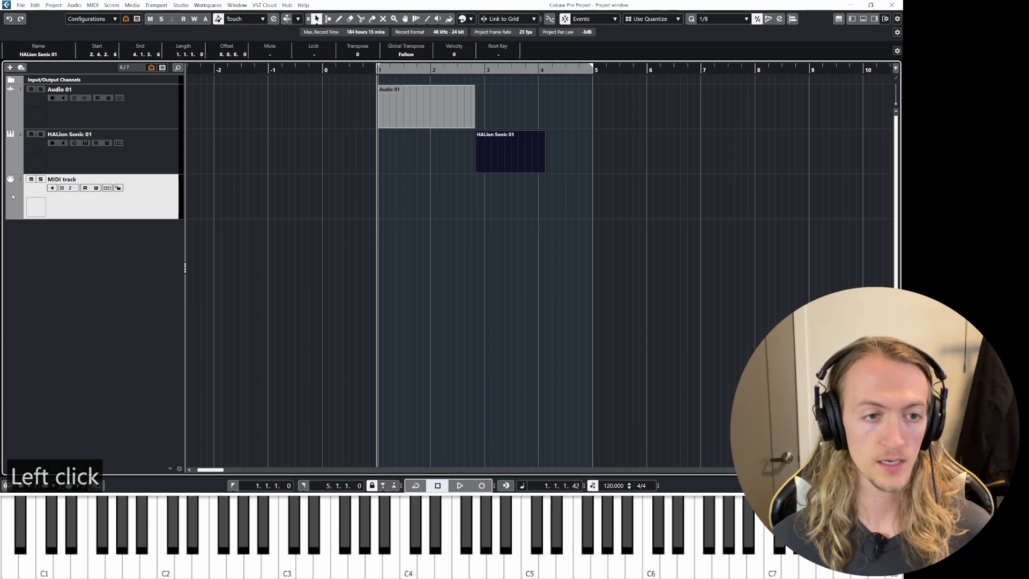
left_click(12, 215)
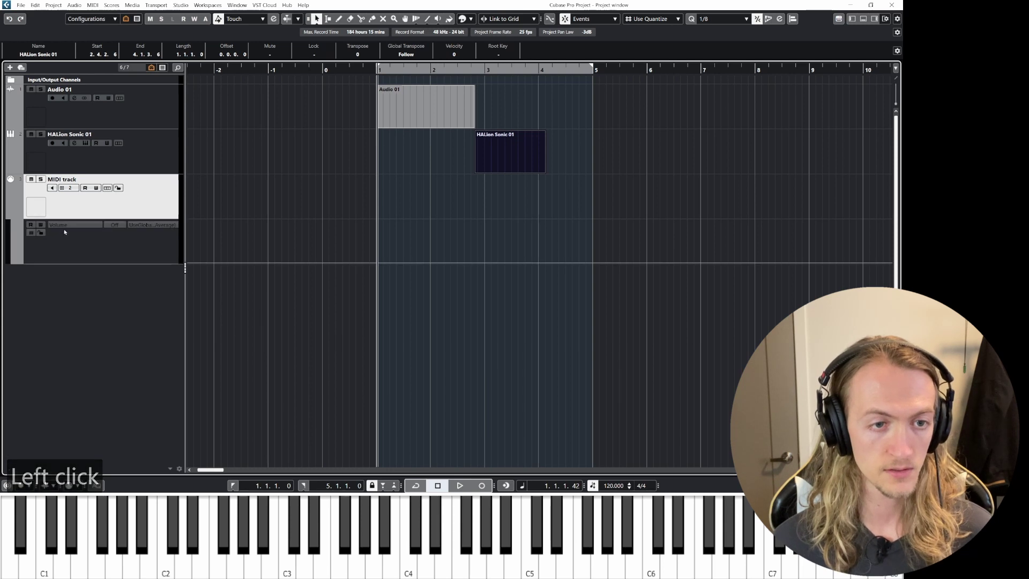
left_click(206, 20)
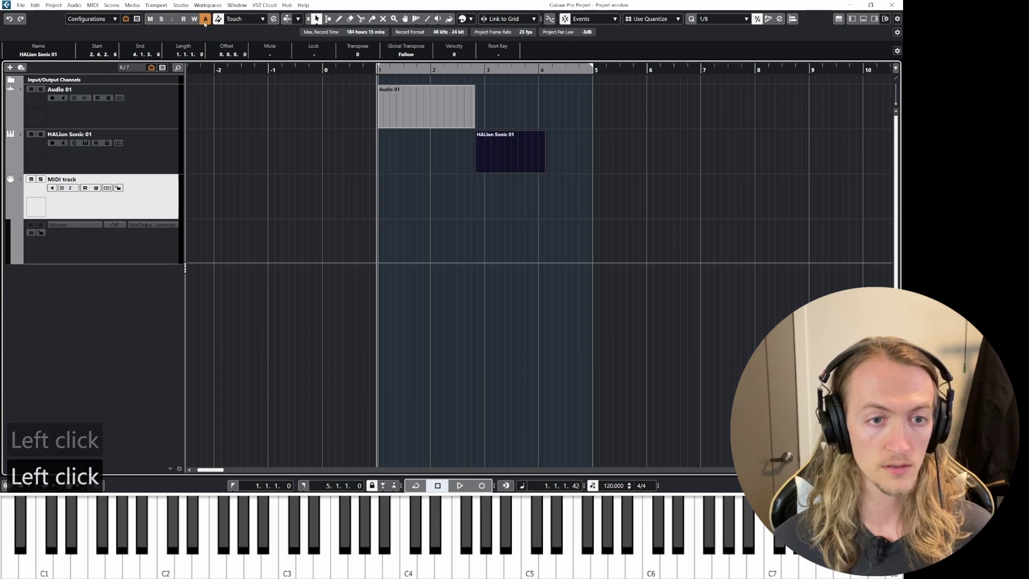
left_click(205, 22)
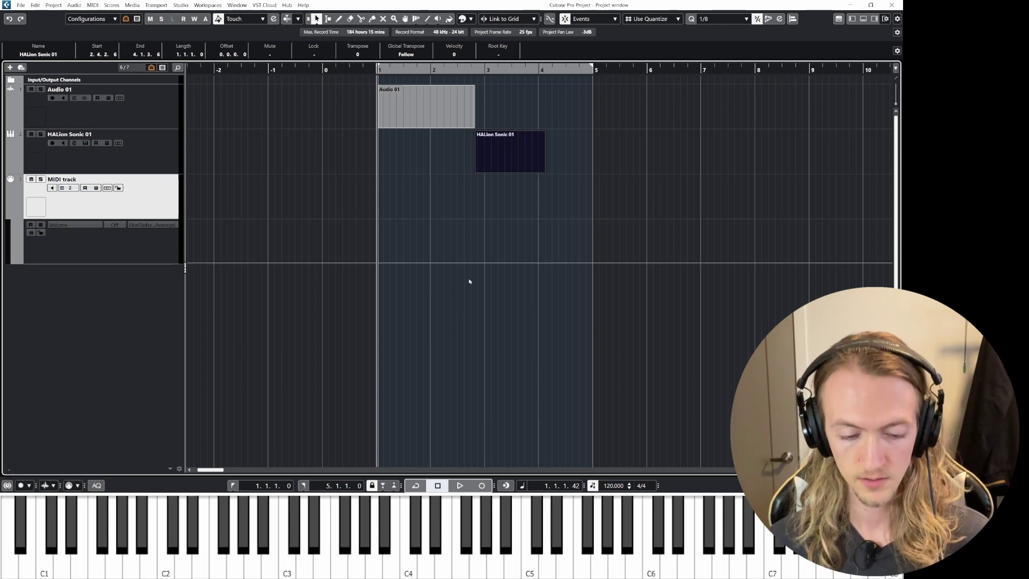
Step: Draw a MIDI track volume curve that peaks near the end of bar 2, dips to 42 at 3.3.1.1 and rises again at about 4.1.3
left_click(435, 263)
left_click_drag(469, 259, 474, 228)
left_click(511, 248)
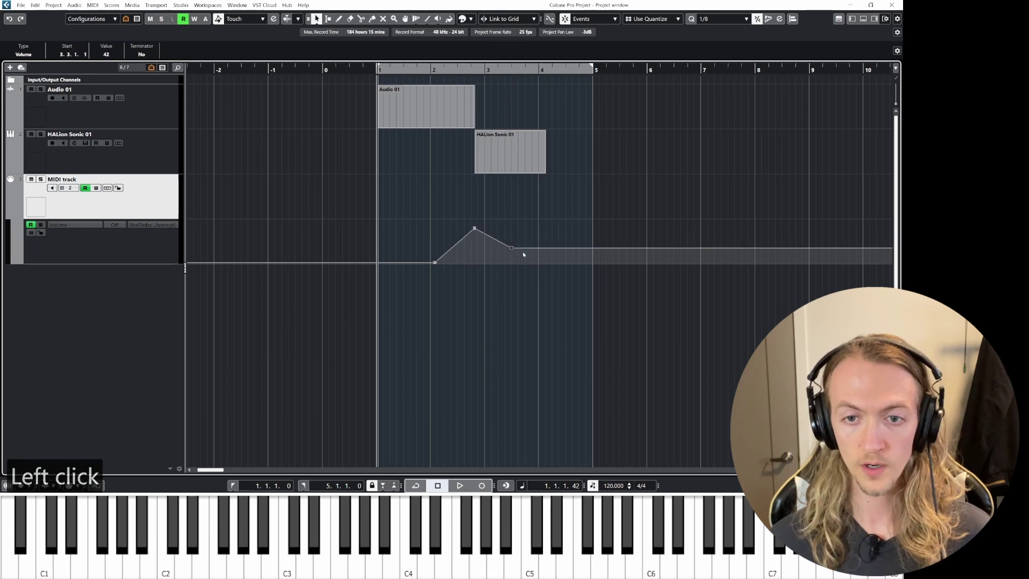
left_click(536, 245)
left_click_drag(537, 245, 546, 230)
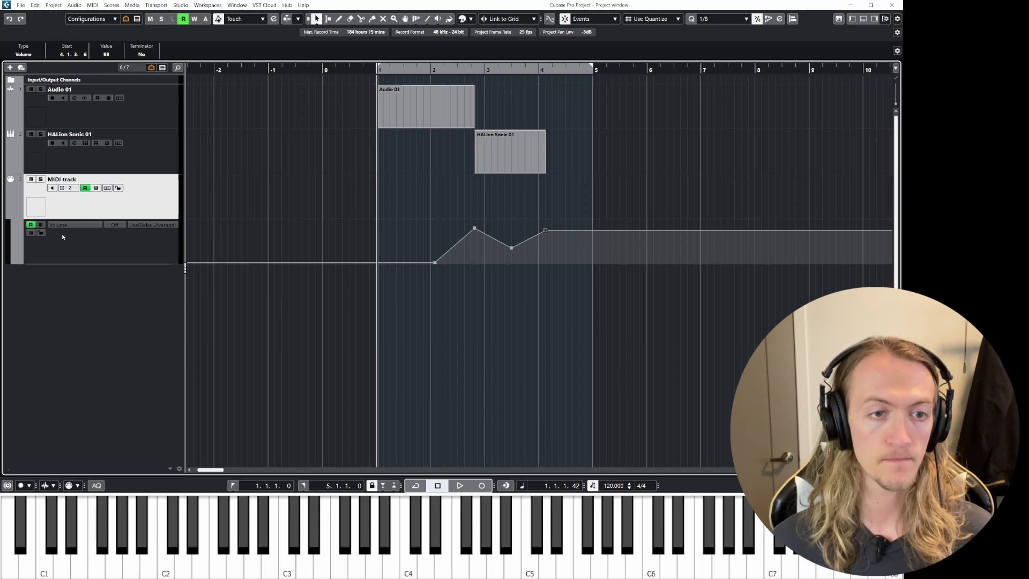
Step: Suspend all Read/Write automation, resume it, and deactivate Read for all tracks
left_click(206, 20)
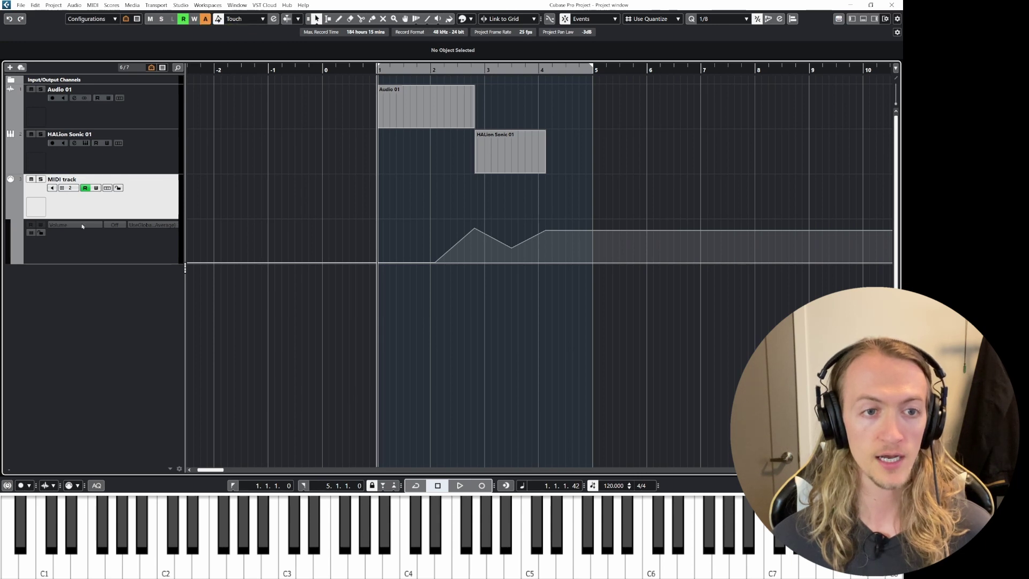
left_click(206, 18)
left_click(184, 19)
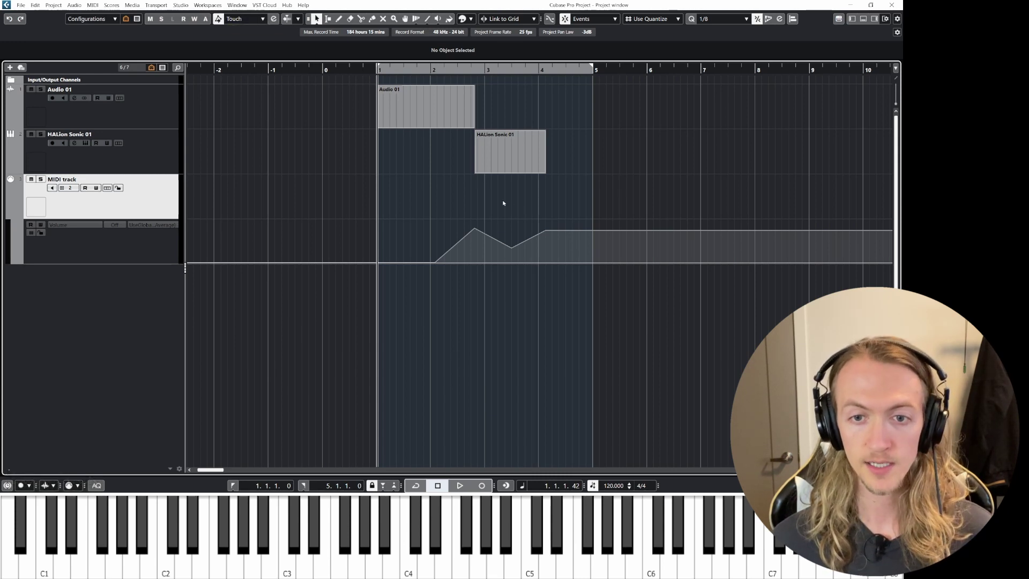
Step: Show the HALion Sonic 01 track's automation lane and move its event to start at about 1.3.1
mouse_move(502, 157)
left_mouse_down()
mouse_move(506, 200)
mouse_move(487, 200)
mouse_move(506, 200)
mouse_move(505, 153)
left_mouse_up()
left_click(19, 144)
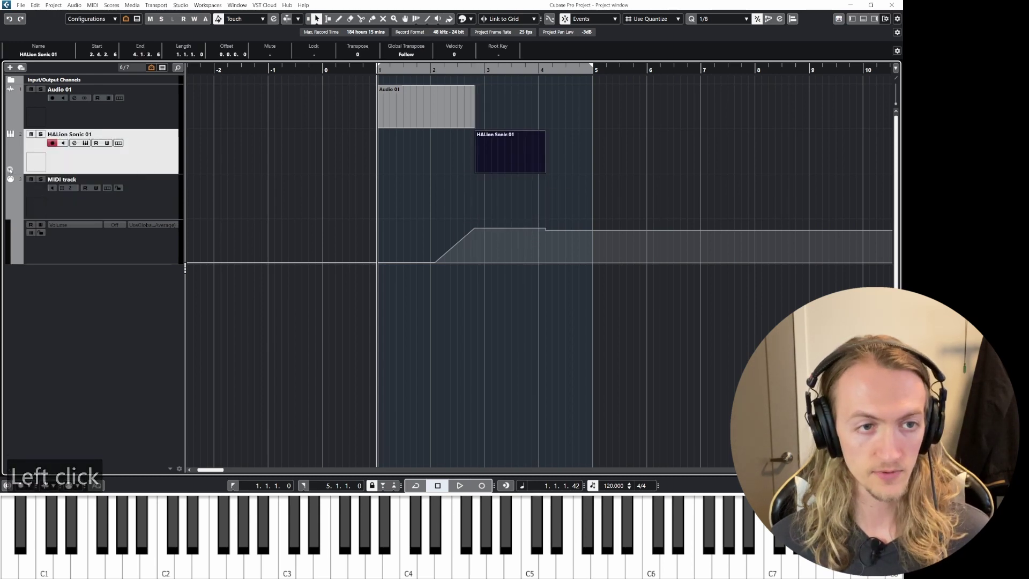
left_click(10, 171)
left_click(504, 148)
left_click_drag(504, 148, 422, 155)
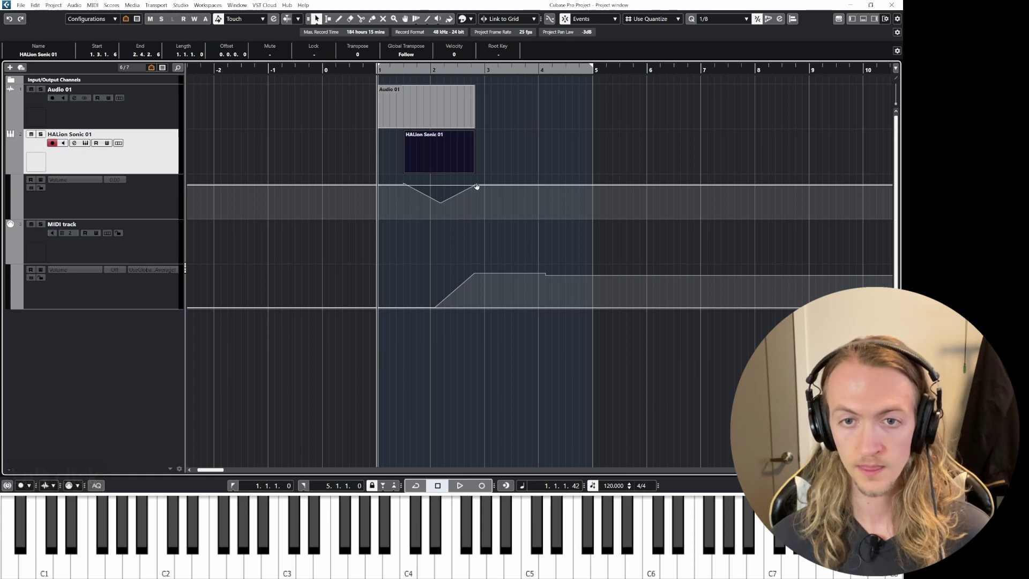
Step: Try moving the HALion Sonic 01 event to about 0.3.4 without its automation following, and undo the move
left_click_drag(426, 162, 403, 151)
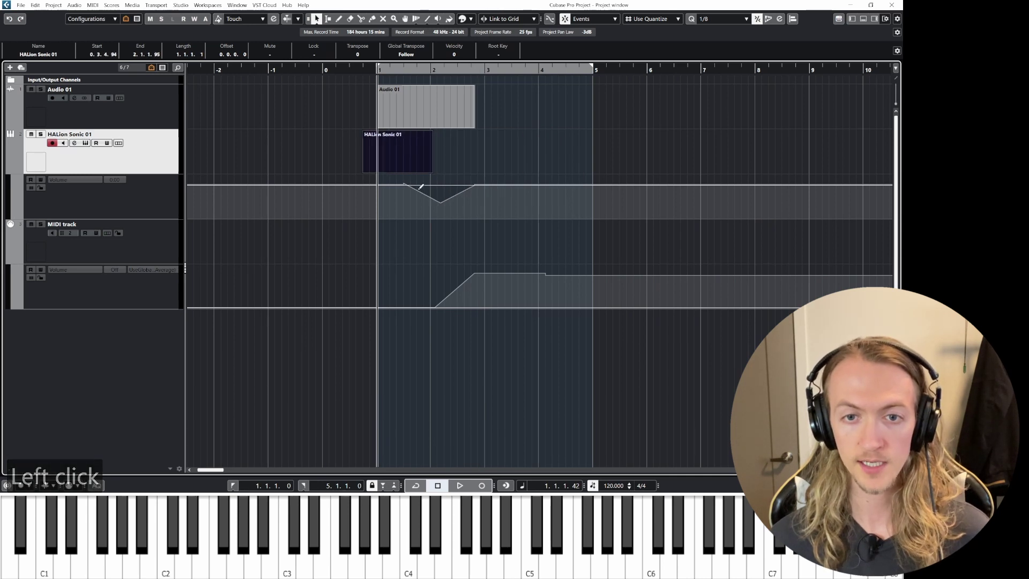
key("ctrl+z")
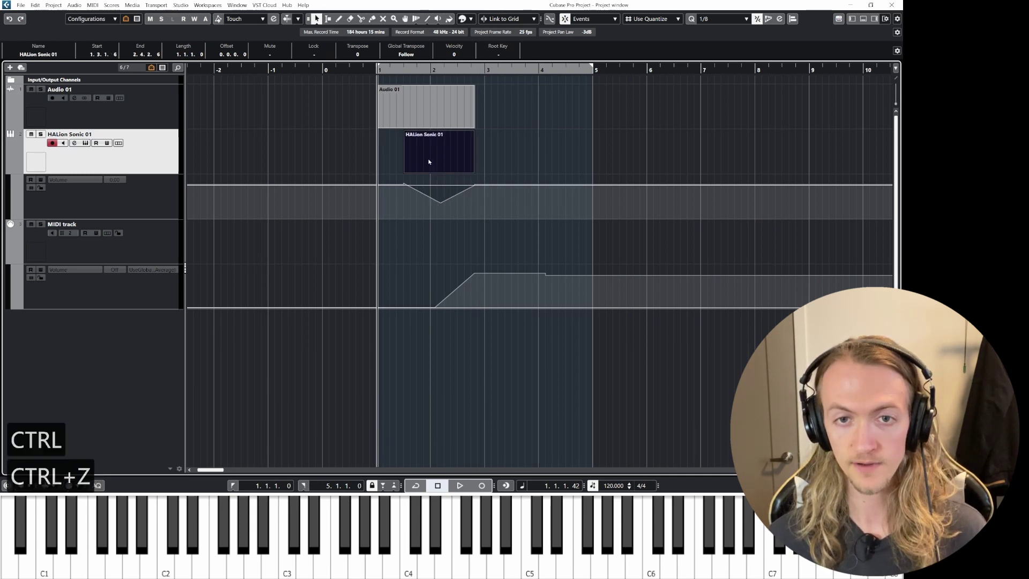
left_click(218, 19)
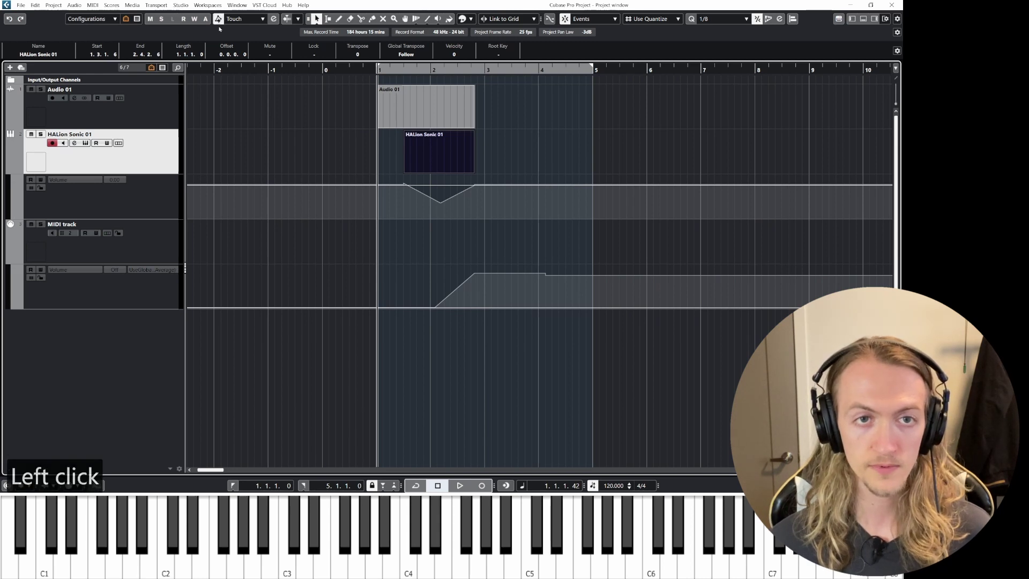
Step: View the available automation modes, keep Touch, and open the Automation Panel over the event display
left_click(234, 19)
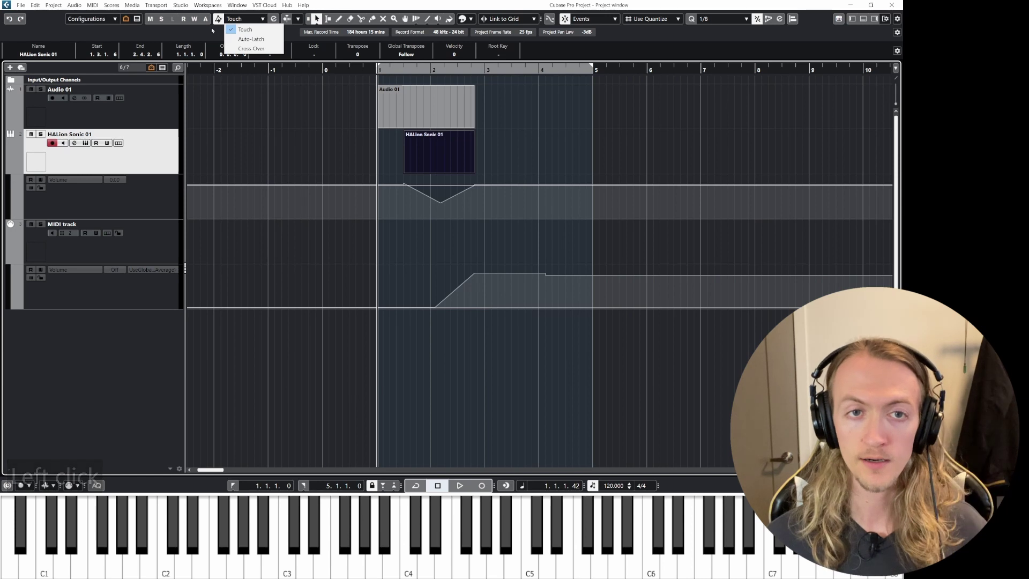
left_click(211, 28)
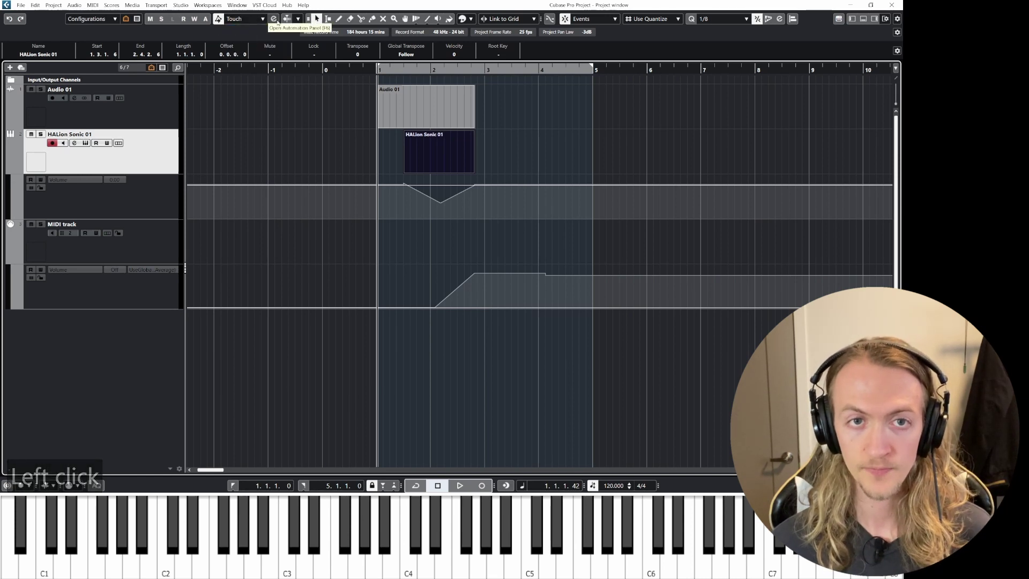
left_click(274, 19)
left_click_drag(434, 32, 356, 45)
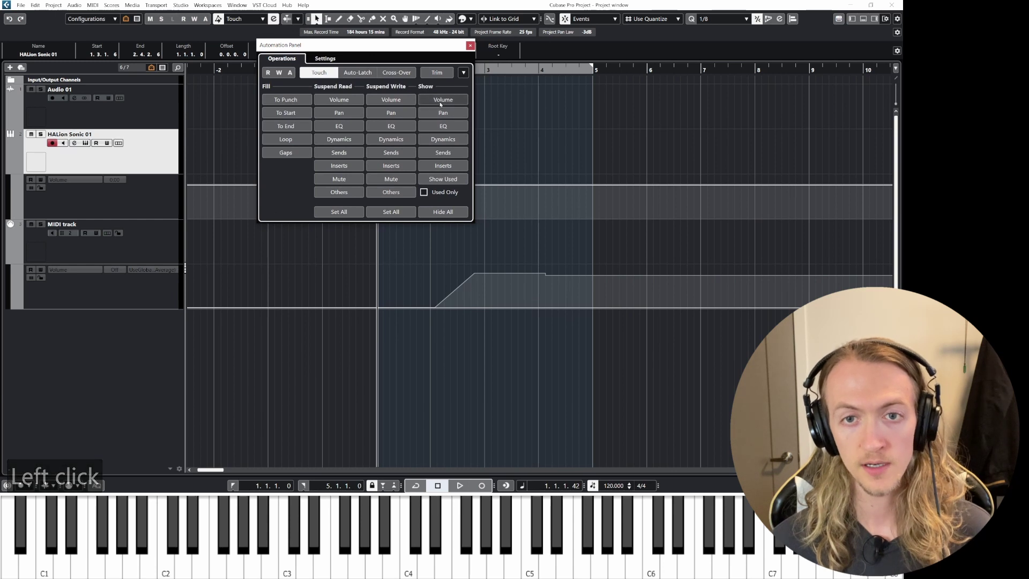
Step: Show the Inserts, Volume and Pan automation lanes in turn, and hide all automation before closing the Automation Panel
left_click(452, 167)
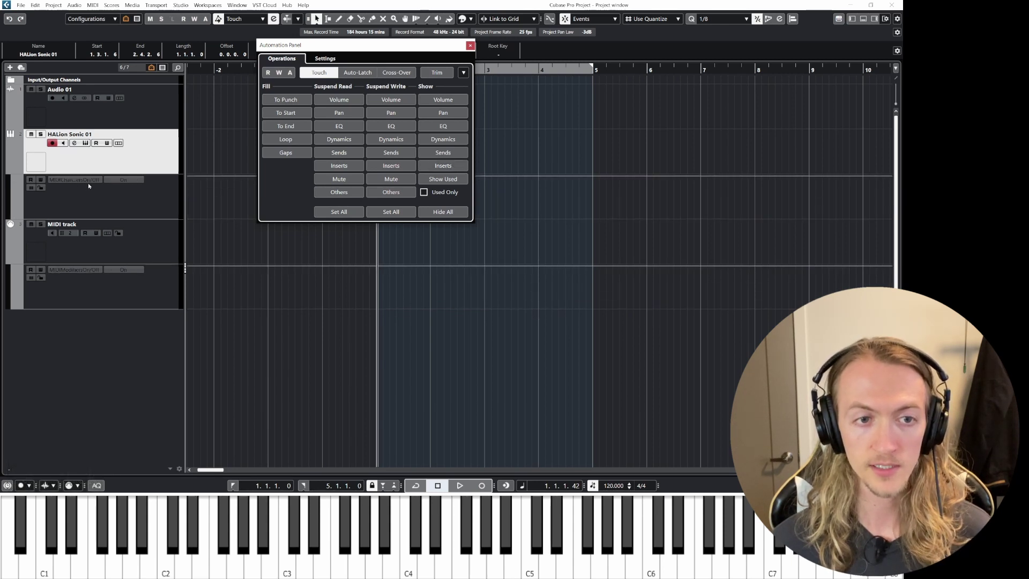
left_click(440, 113)
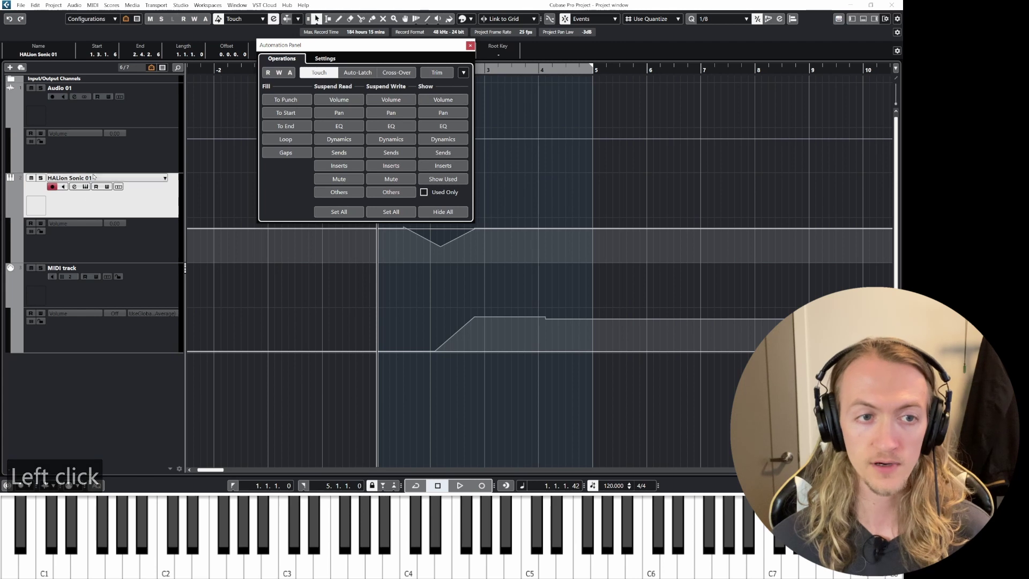
left_click(451, 122)
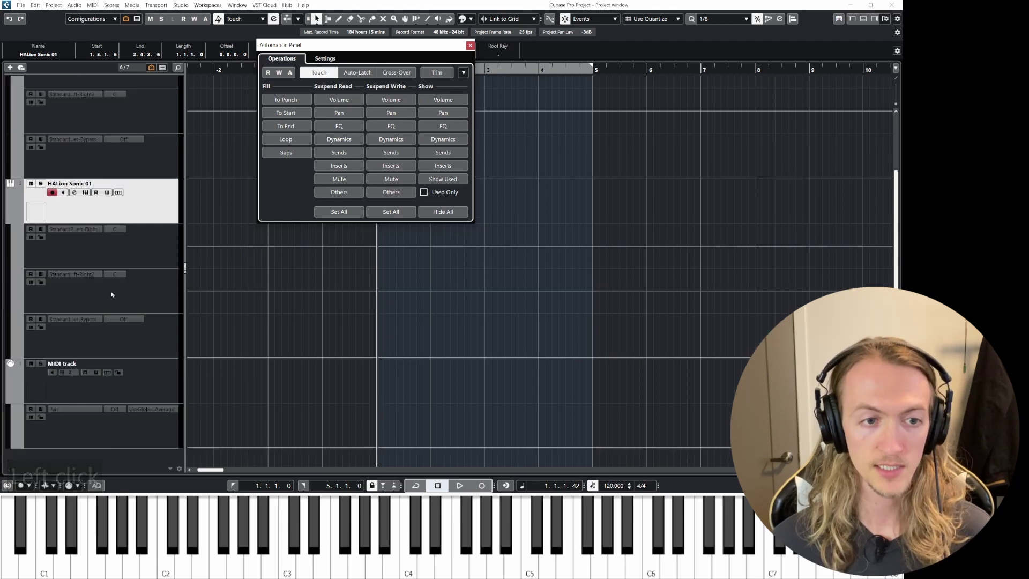
scroll(114, 294, "up", 3)
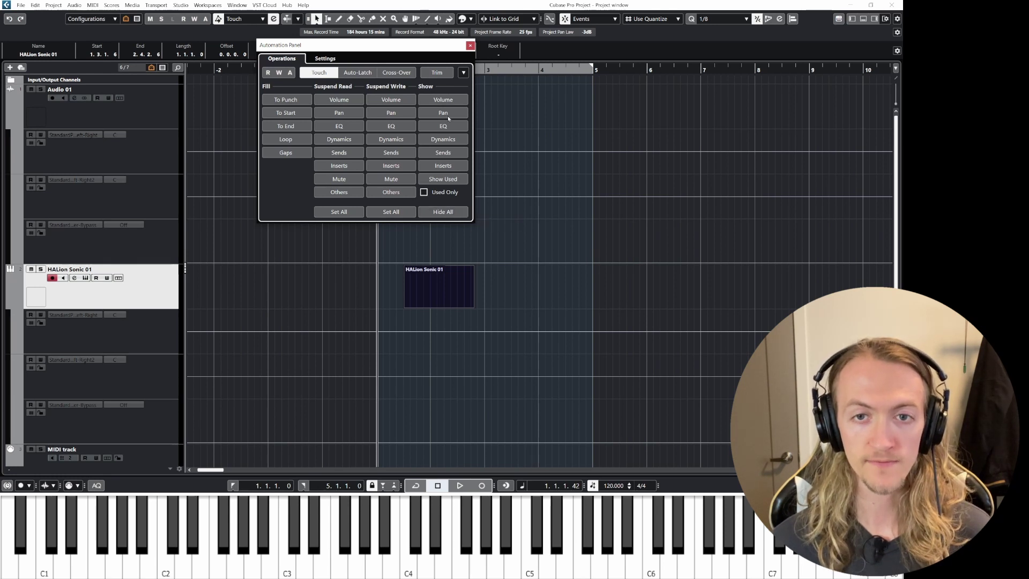
left_click(443, 212)
left_click(470, 45)
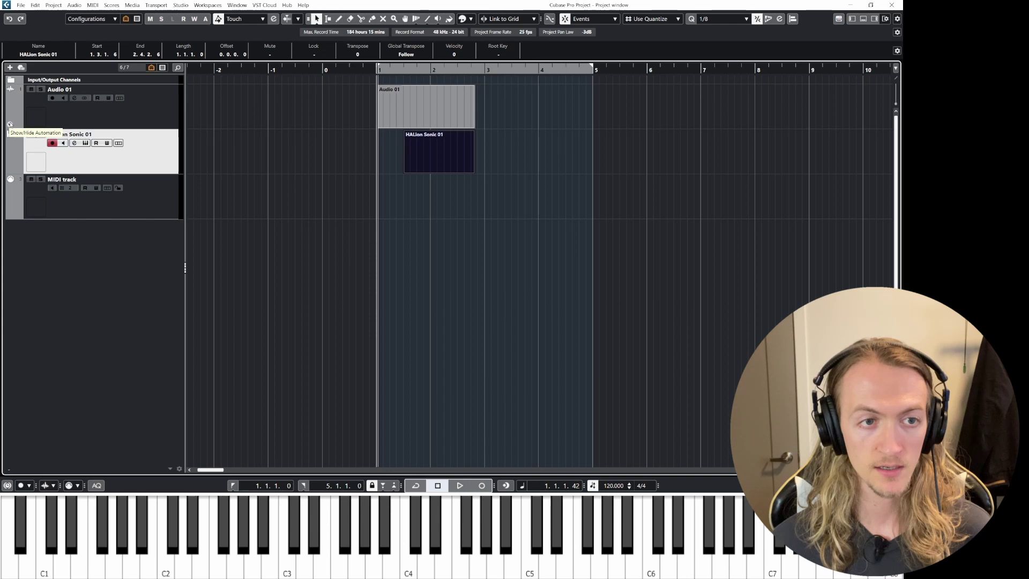
Step: Show the Audio 01 track's automation lane, view its list of automatable parameters, and hide the lane again
left_click(9, 124)
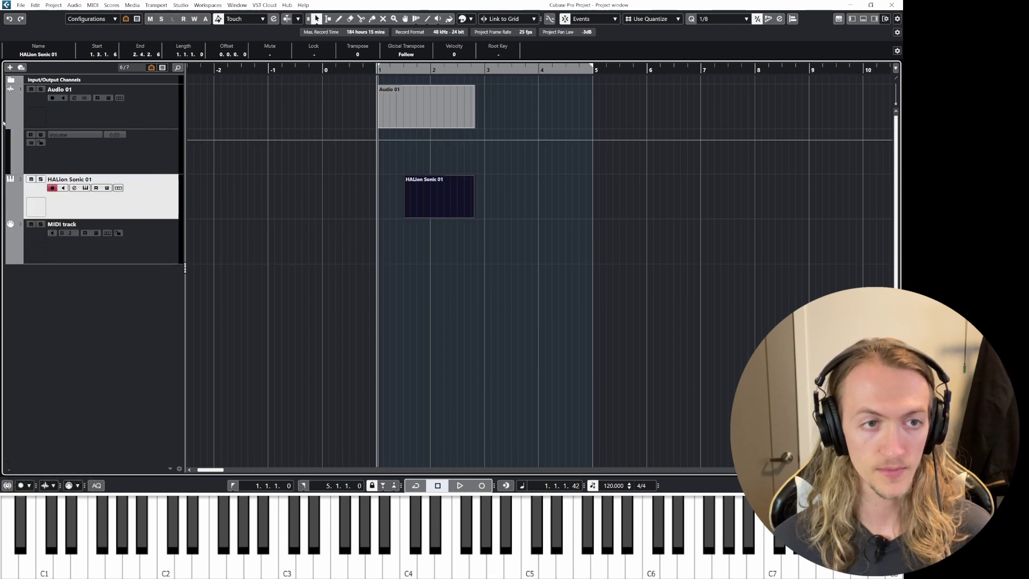
left_click(69, 138)
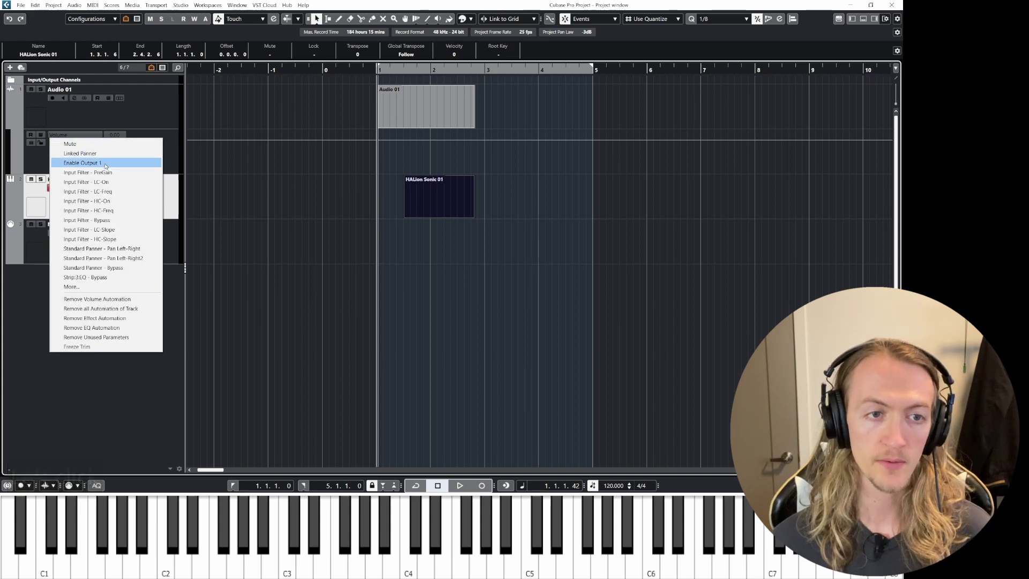
left_click(168, 162)
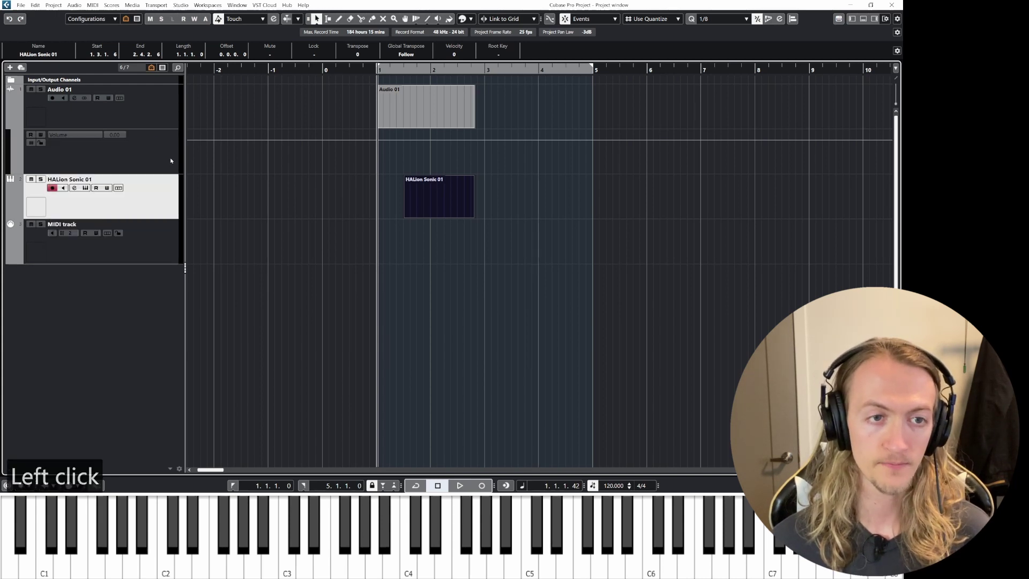
left_click(8, 124)
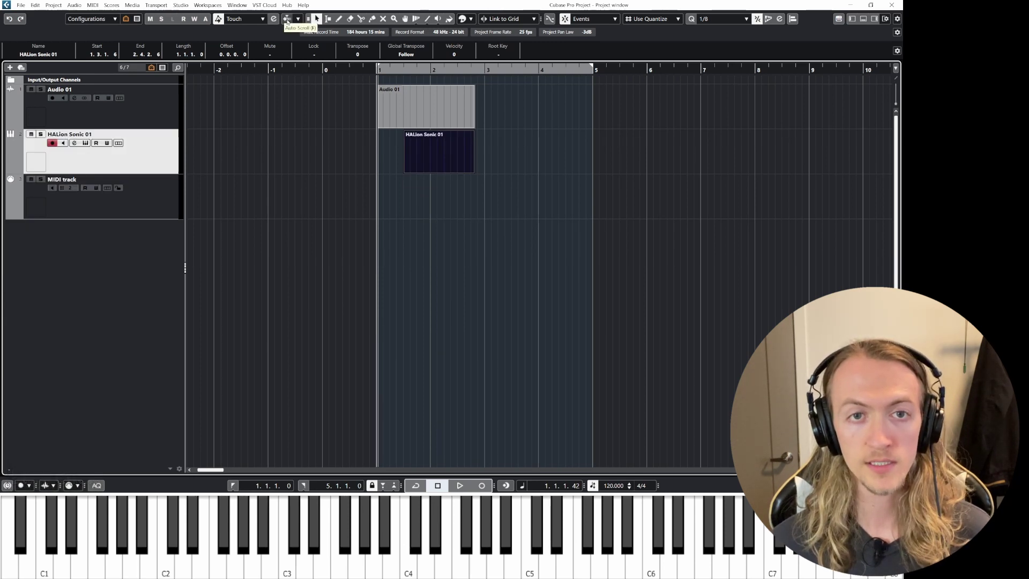
Step: Switch Auto-Scroll on and off, and play the project from near the end of bar 6 with it off
left_click(287, 19)
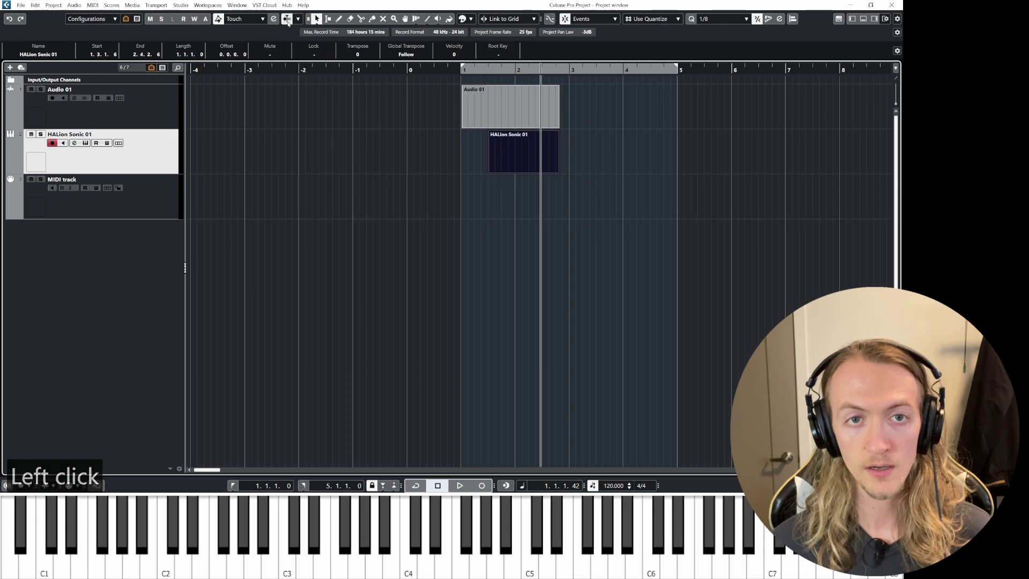
left_click(287, 19)
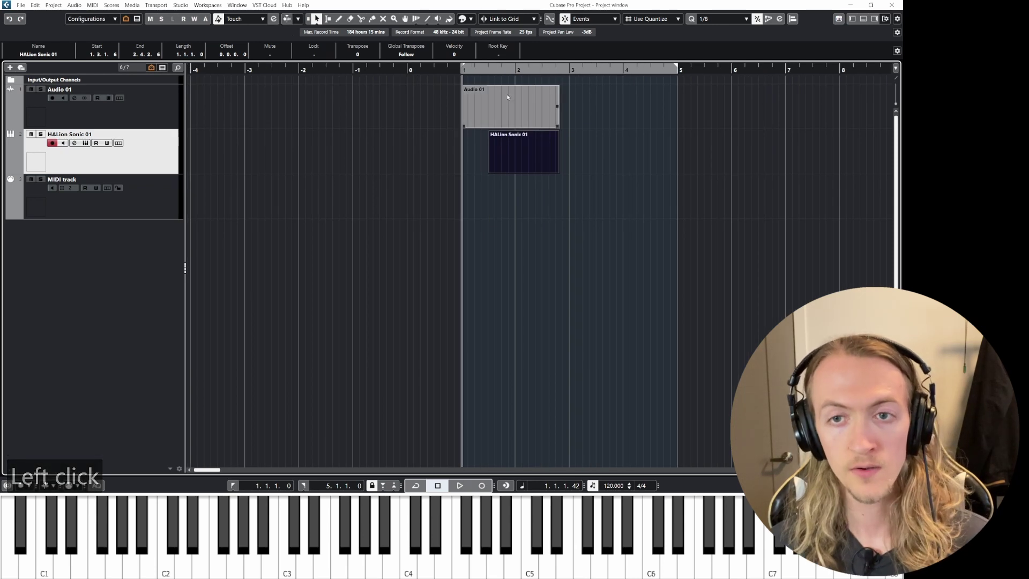
left_click(778, 67)
key("space")
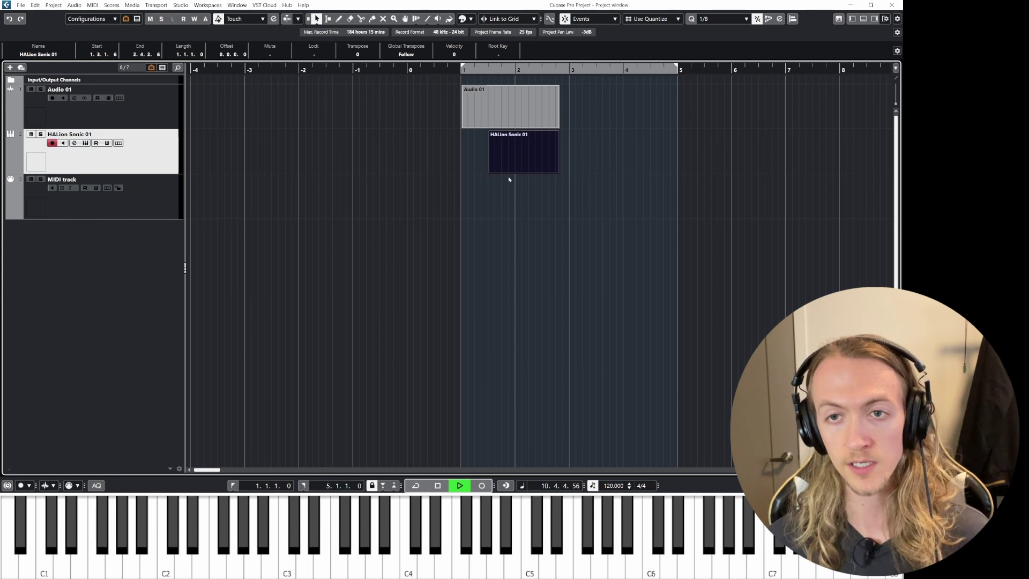
key("space")
Step: Switch Auto-Scroll on, view its options with Stationary Cursor selected, and play the project briefly in that mode
left_click(287, 18)
left_click(298, 19)
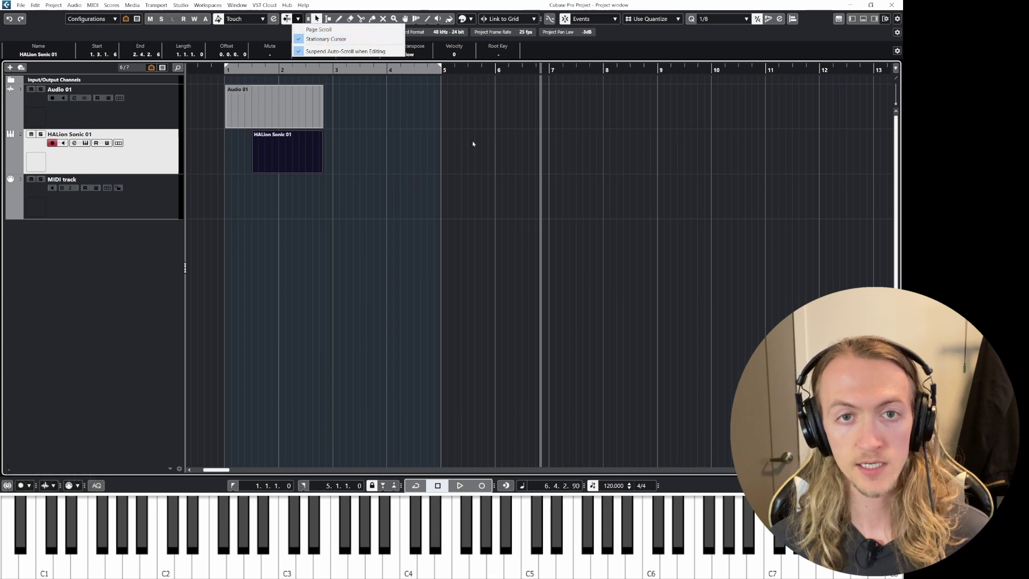
left_click(520, 167)
key("space")
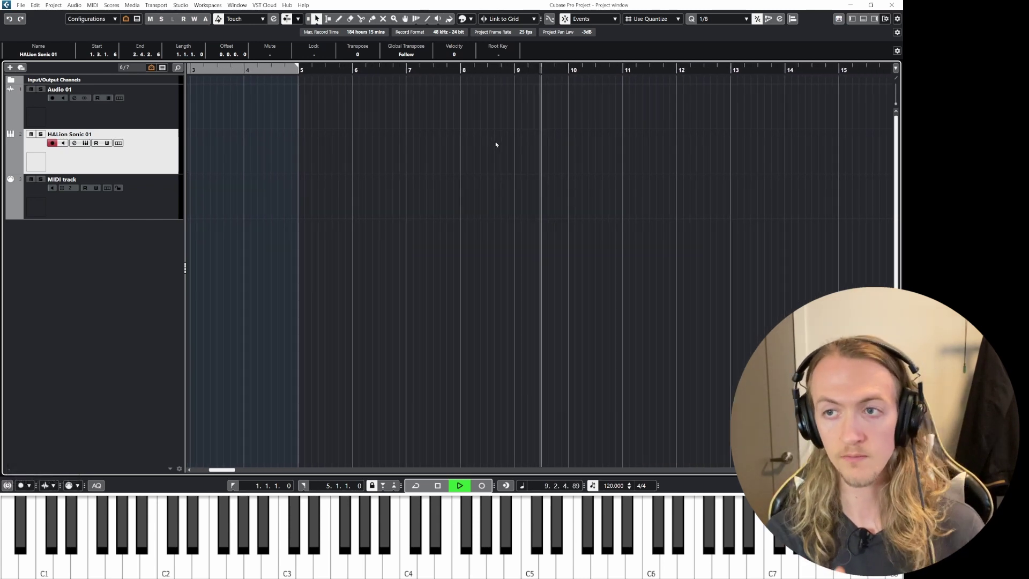
key("space")
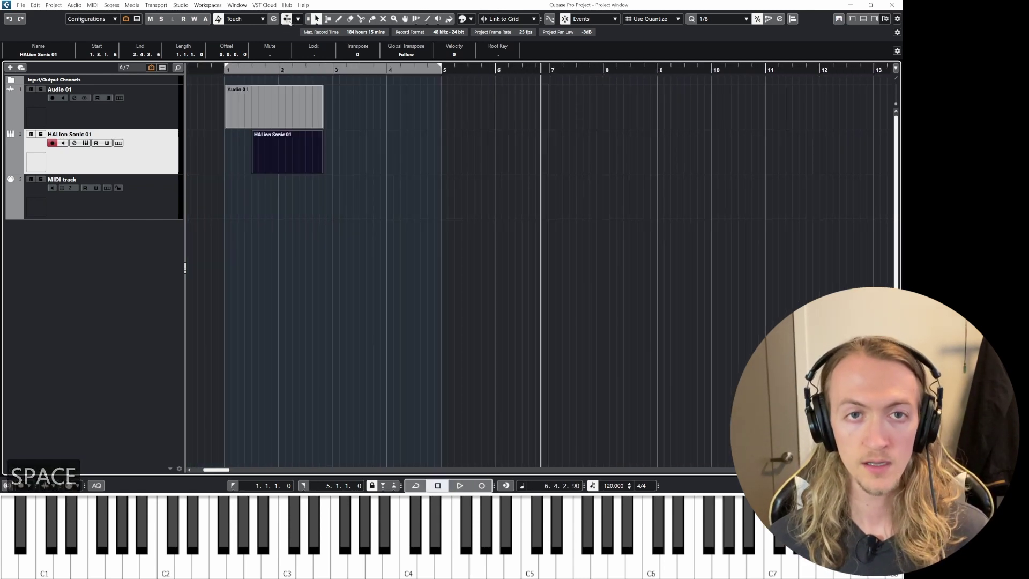
Step: Set Auto-Scroll to Page Scroll and play the project from about bar 10 to demonstrate it
left_click(297, 19)
left_click(316, 29)
left_click(757, 124)
key("space")
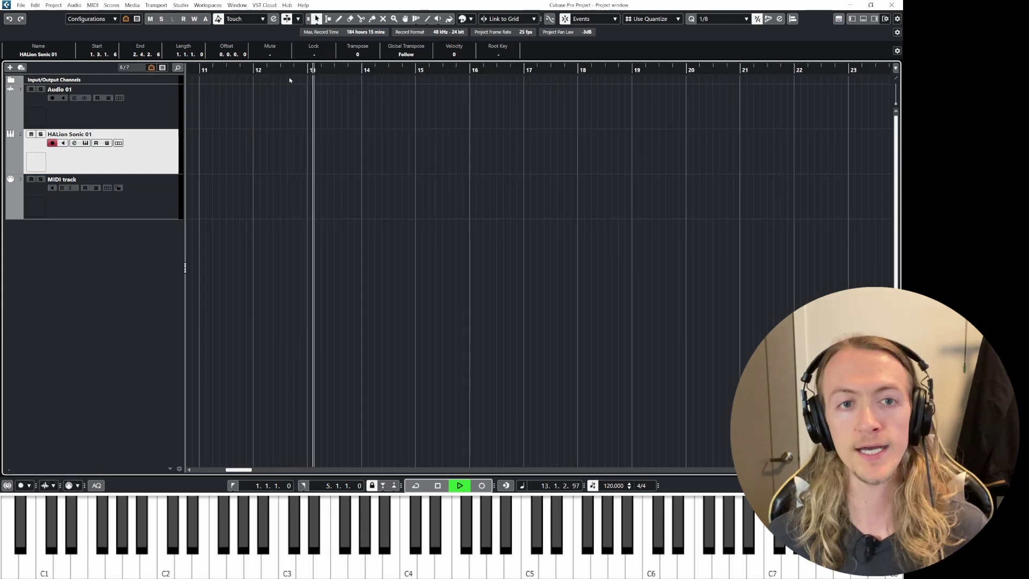
key("space")
Step: View the Suspend Auto-Scroll when Editing option, play from about bar 8, and move the HALion Sonic 01 event to about 1.1.4.58
left_click(298, 19)
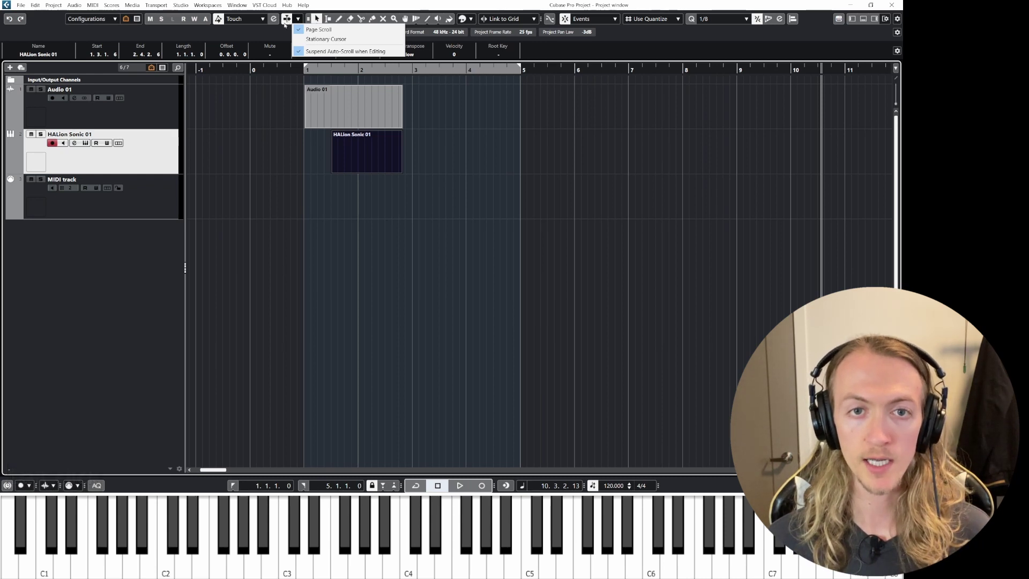
left_click(321, 52)
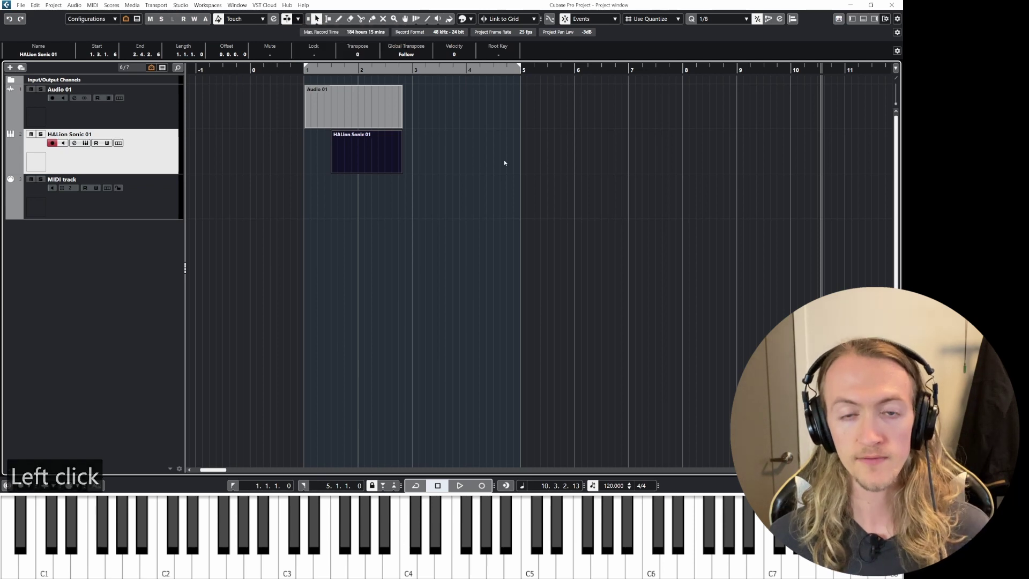
left_click(704, 69)
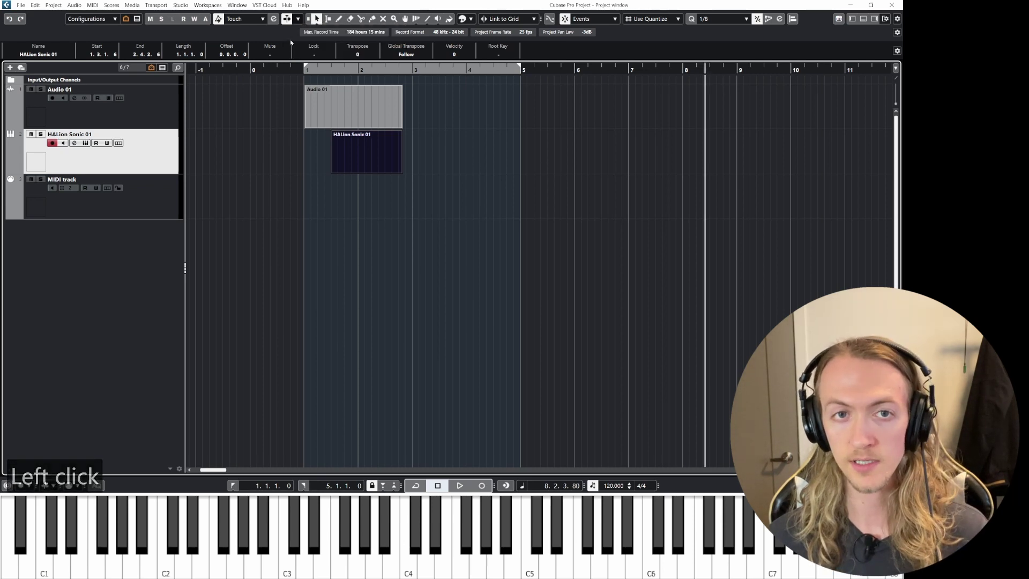
key("space")
double_click(392, 153)
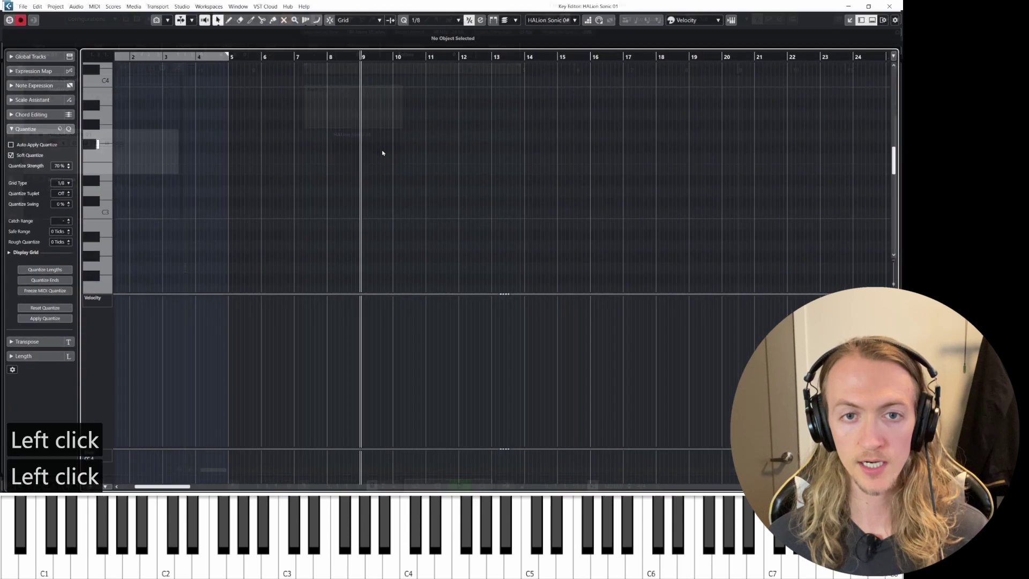
left_click(891, 5)
left_click_drag(366, 144, 352, 168)
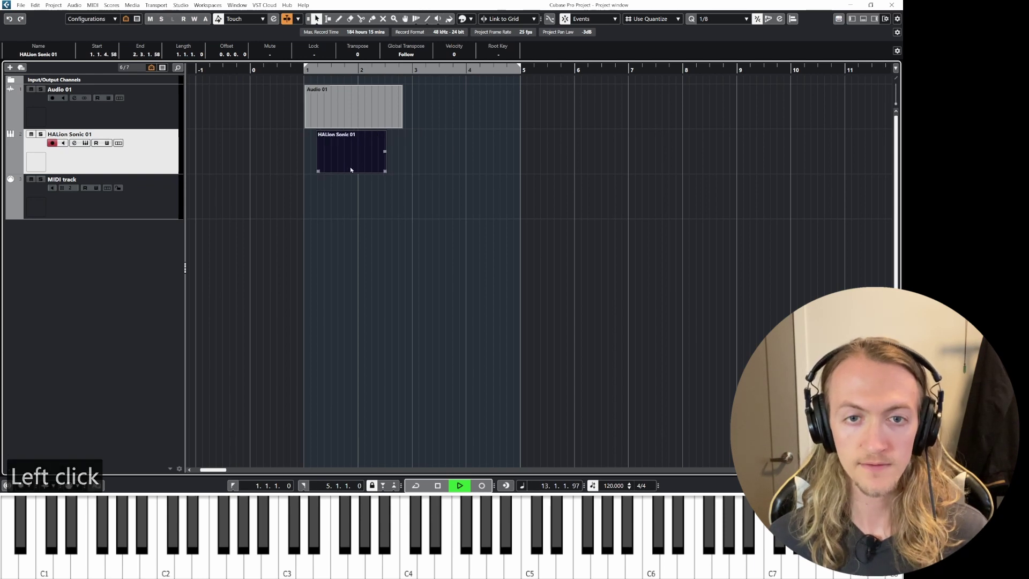
key("space")
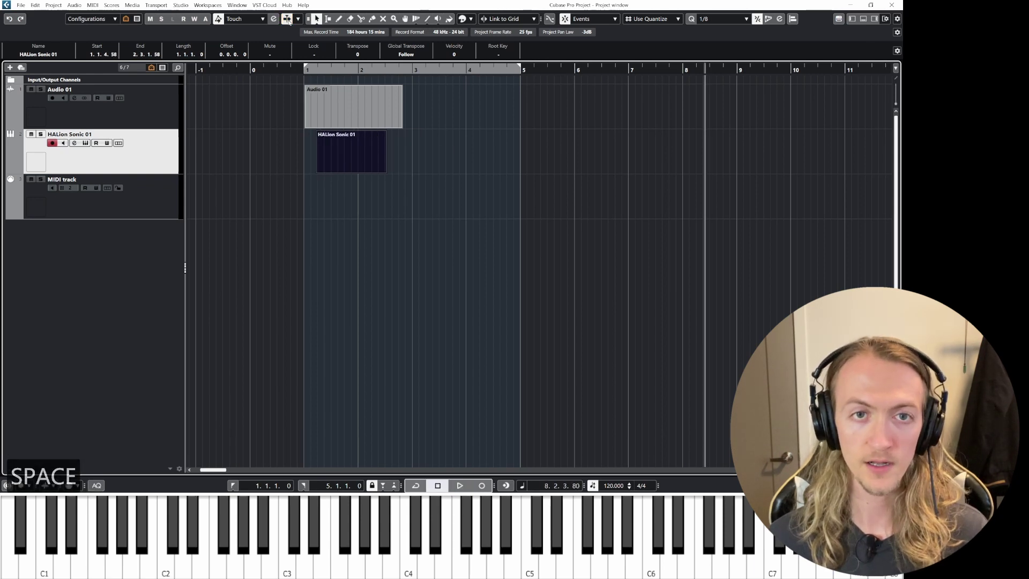
Step: Move the HALion Sonic 01 event to 1.3.1.6 and back to about 1.1.1.27 during playback, and switch Auto-Scroll off after stopping
key("space")
left_click_drag(345, 147, 361, 148)
left_click(288, 20)
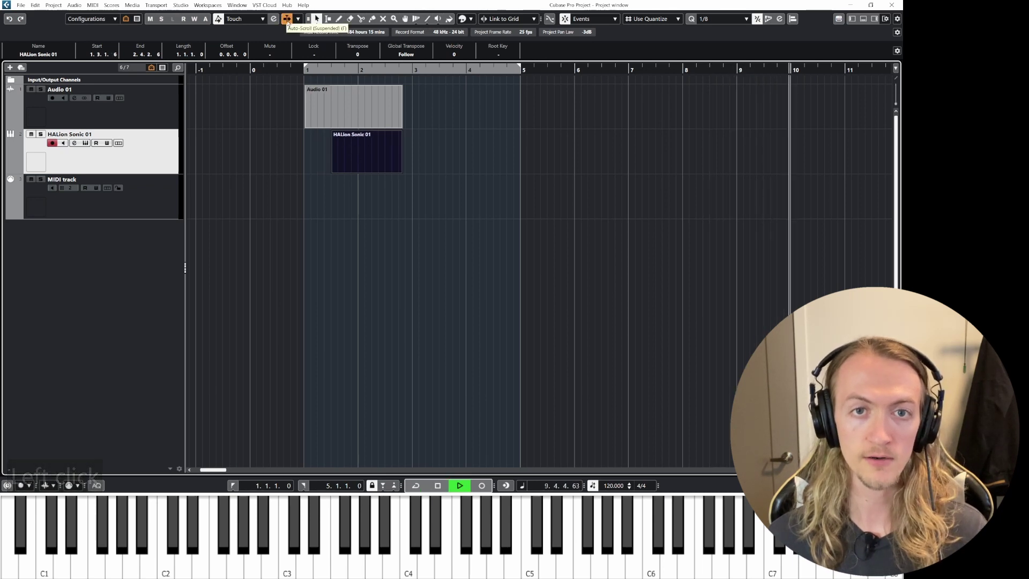
left_click_drag(383, 155, 358, 155)
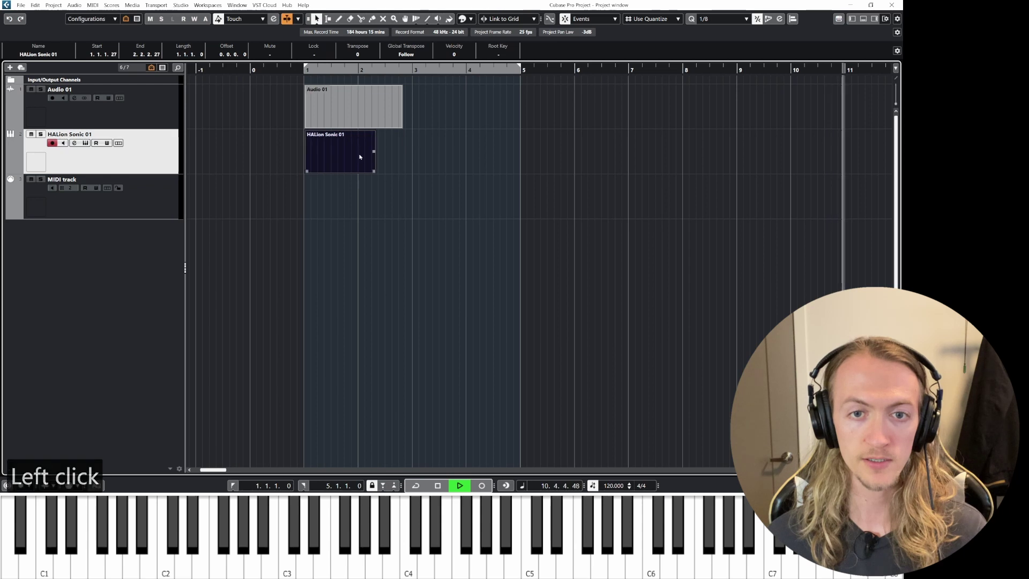
key("space")
left_click(288, 19)
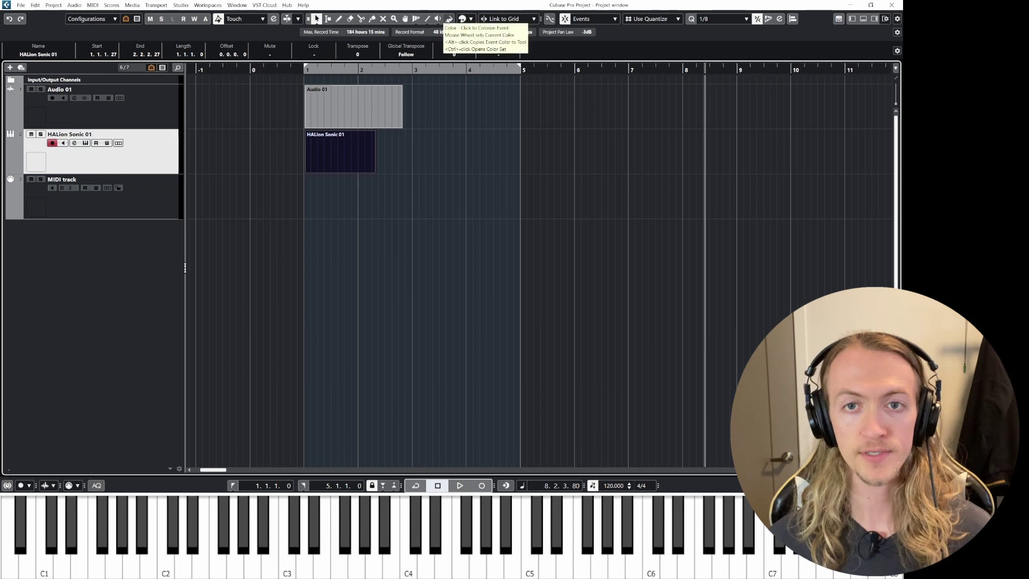
Step: View the Object Selection tool's sizing modes and cycle through them, returning to Normal Sizing
left_click(318, 20)
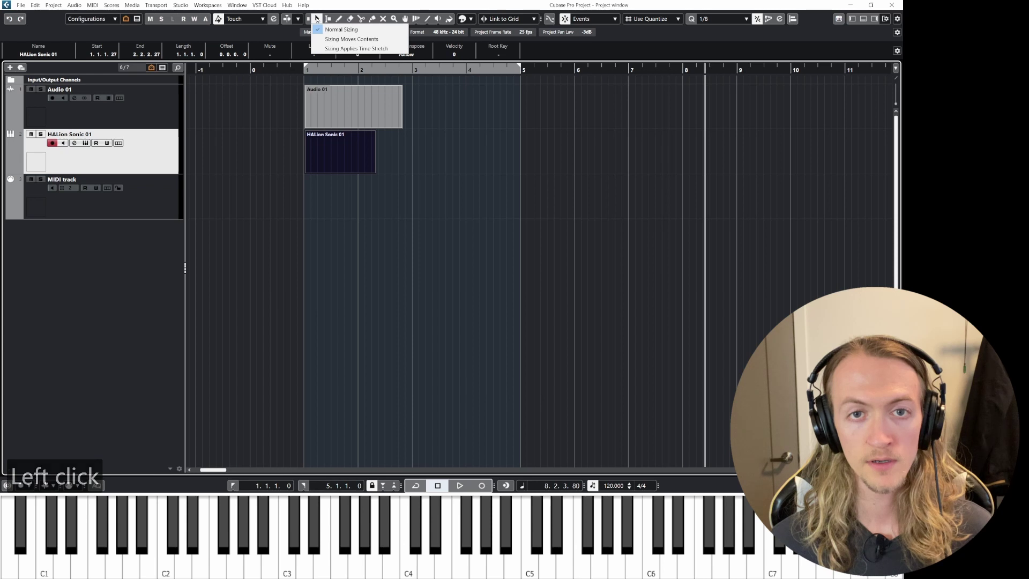
left_click(317, 20)
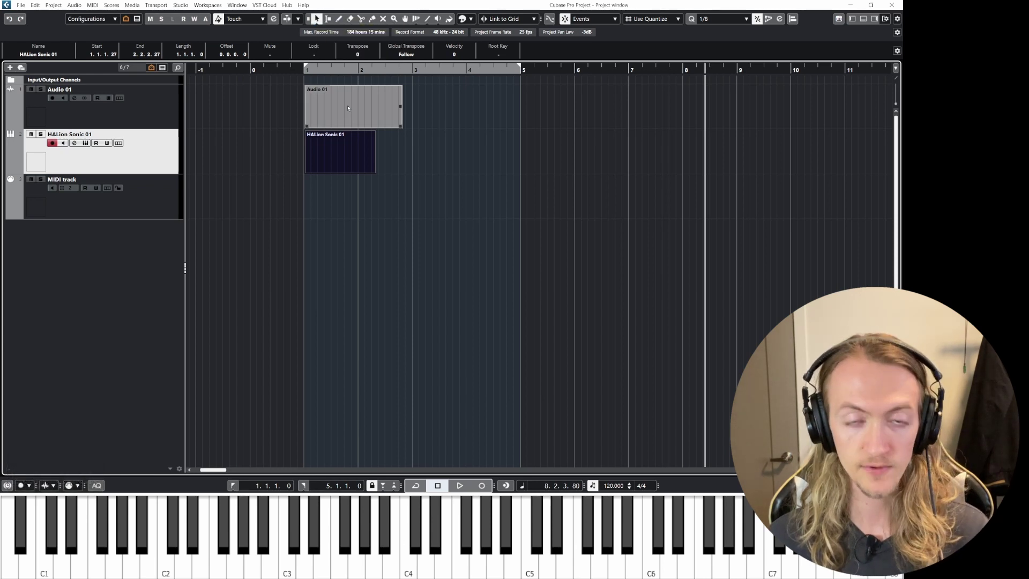
key("1")
key("1")
key("1")
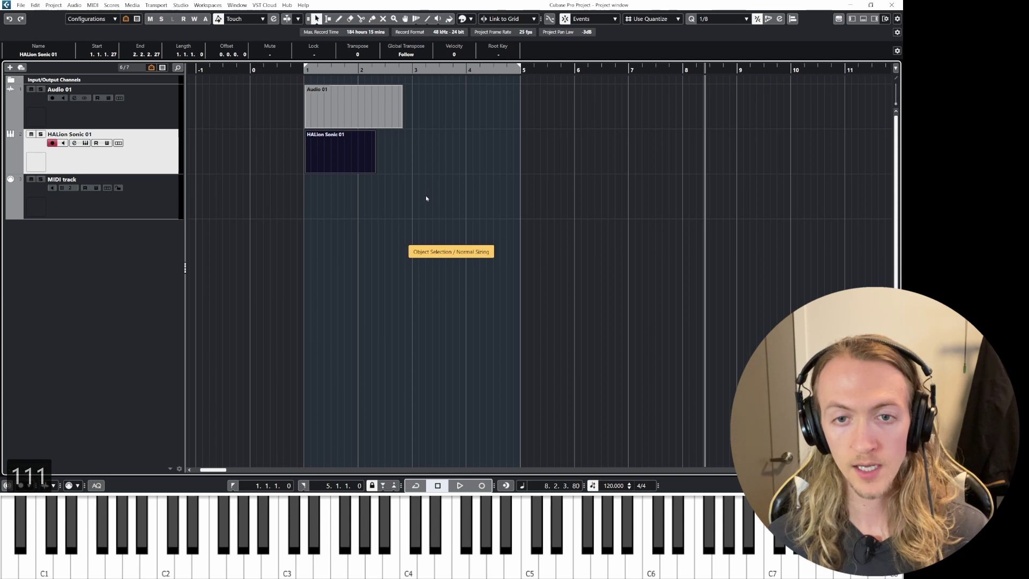
key("1")
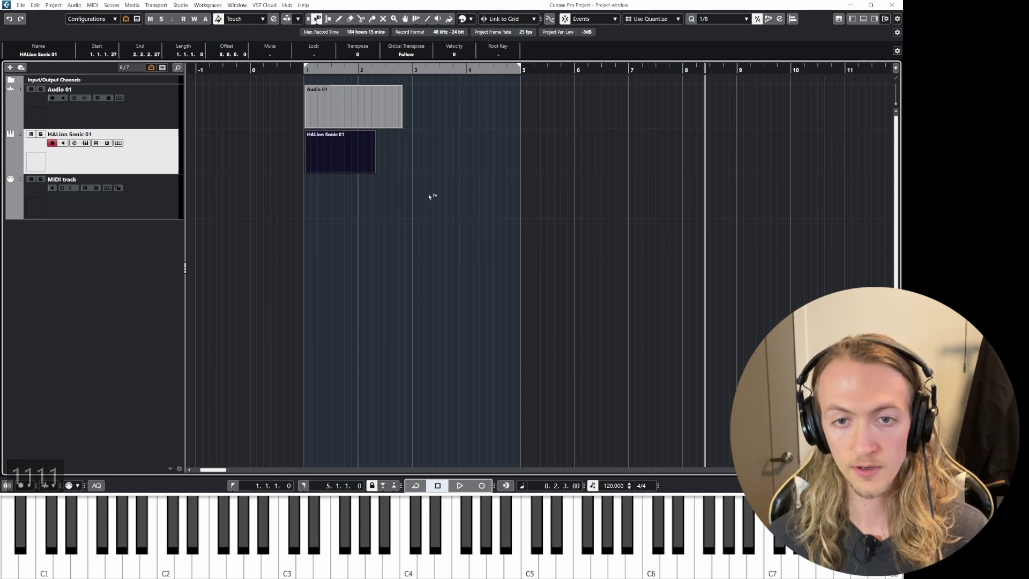
key("1")
key("1")
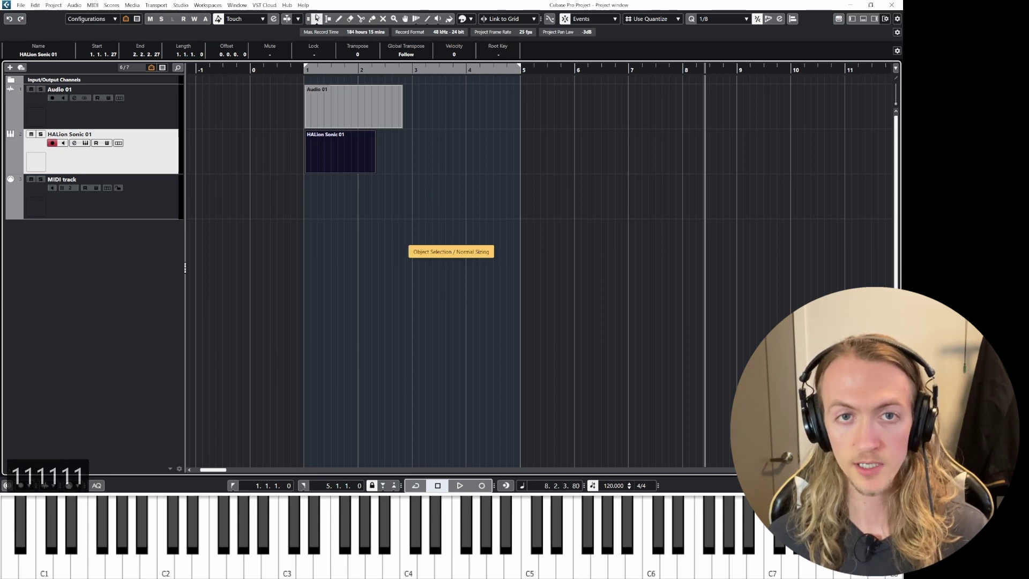
left_click(317, 19)
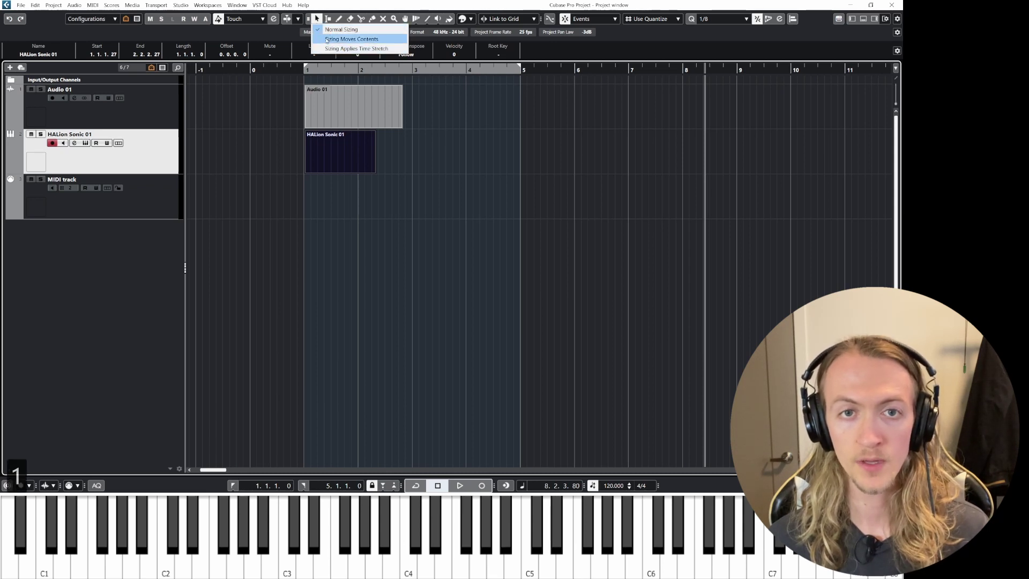
left_click(345, 51)
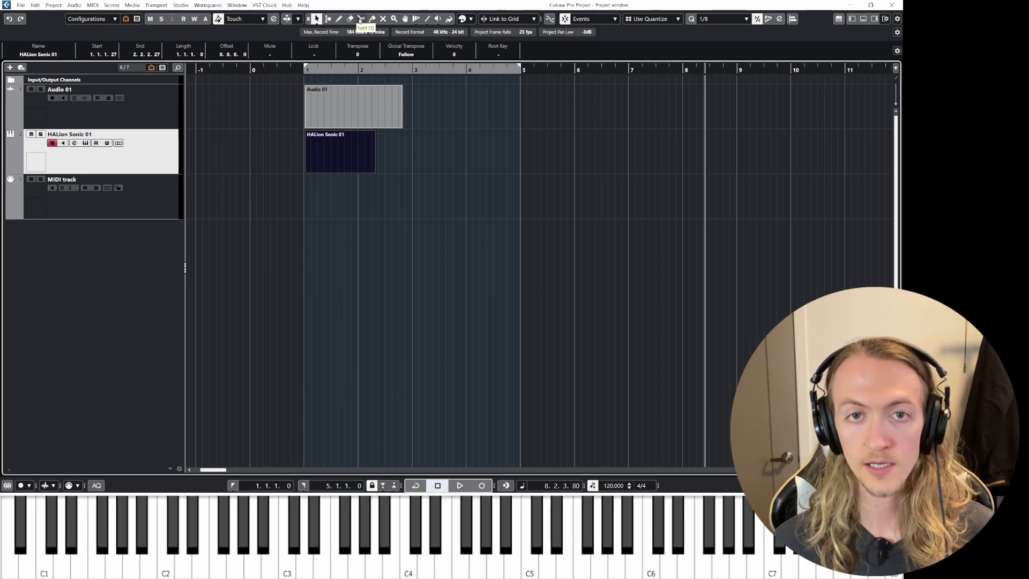
Step: Split the Audio 01 event at about 1.4.1.105, move its second part away to about 2.4.3.11, and bring it back against the first
key("3")
left_click(348, 108)
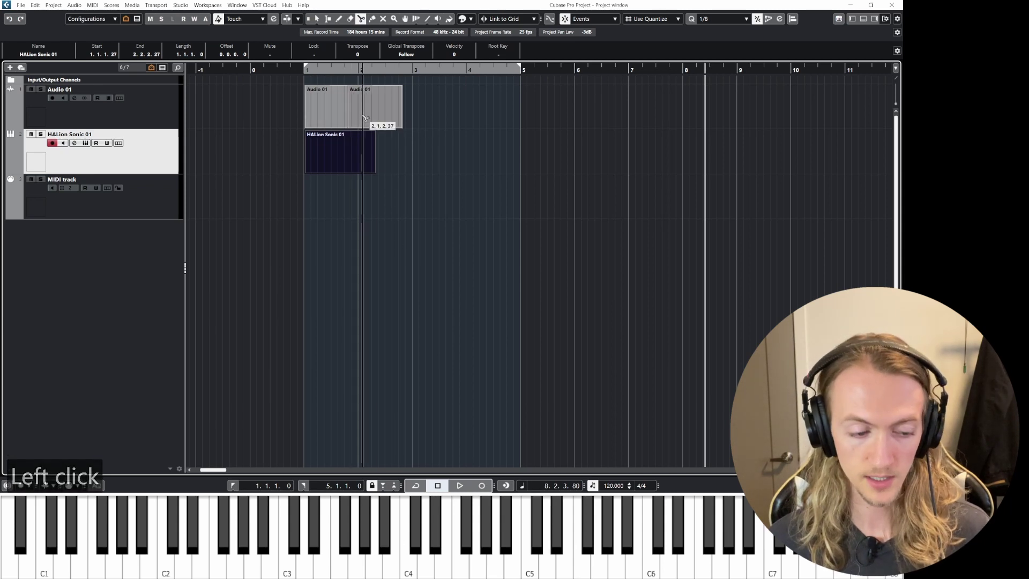
key("a")
key("1")
mouse_move(369, 111)
left_mouse_down()
mouse_move(397, 113)
mouse_move(371, 112)
left_mouse_up()
left_click_drag(376, 111, 438, 117)
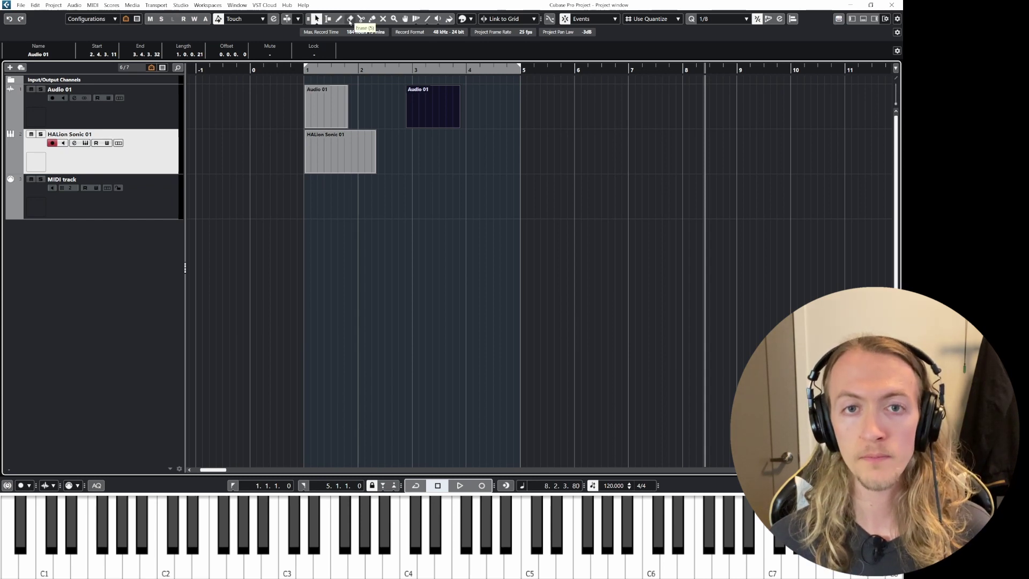
left_click_drag(406, 111, 372, 108)
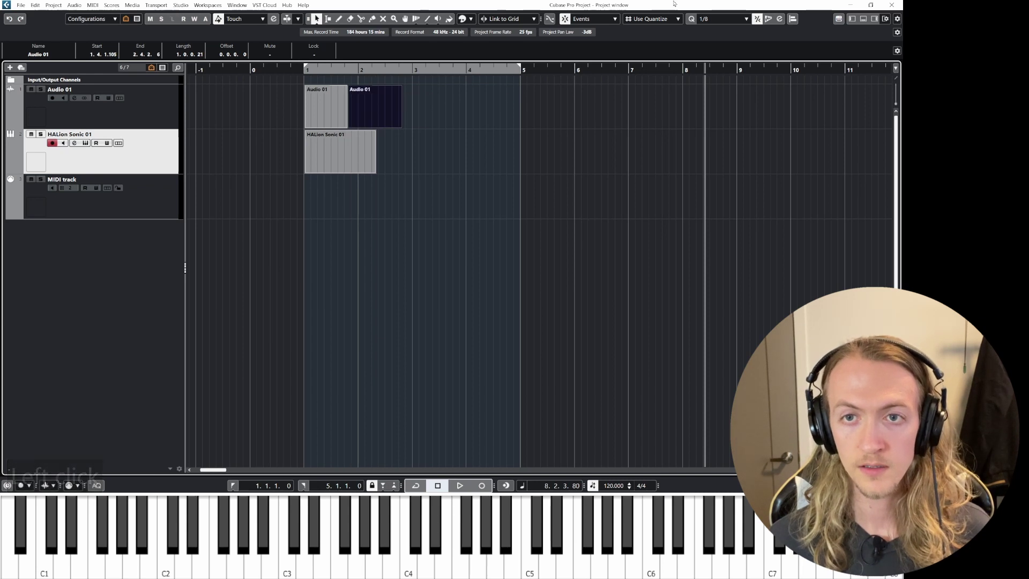
Step: Set the snap type to Grid and move the second Audio 01 part to 1.4.3.0
left_click(589, 19)
left_click(587, 28)
left_click_drag(371, 105, 374, 110)
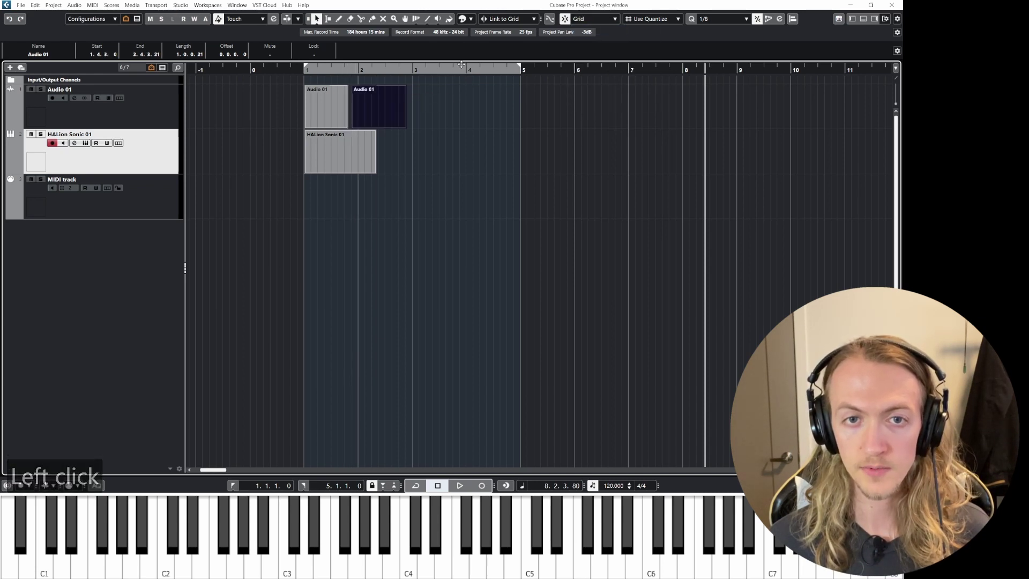
Step: Snap the second Audio 01 part back against the first with the Events snap type, and set the snap type to Grid
left_click(593, 19)
left_click(592, 48)
left_click_drag(353, 109, 349, 109)
left_click(589, 19)
left_click(597, 30)
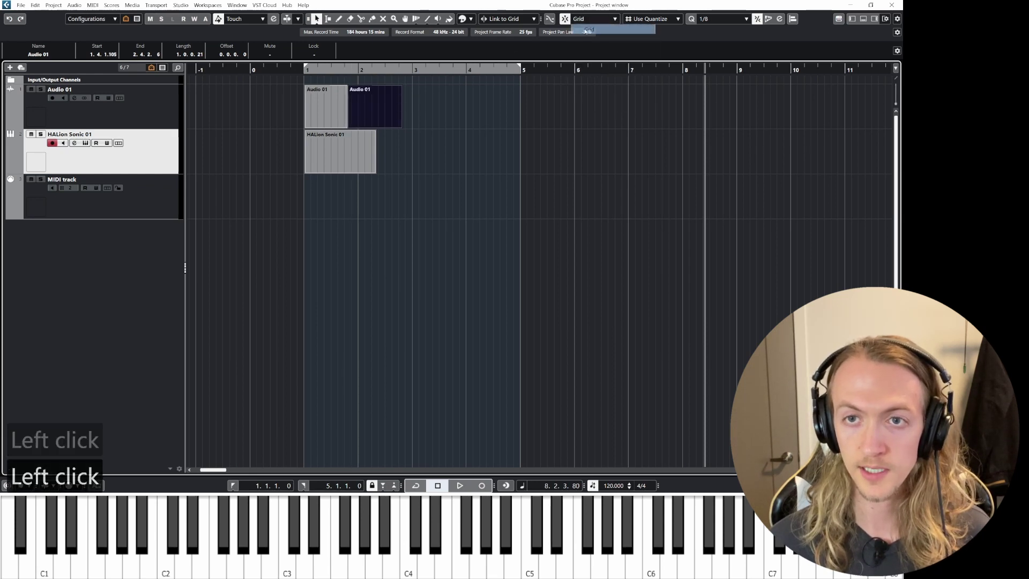
Step: Glue the two Audio 01 parts into a single event and return to Object Selection
key("4")
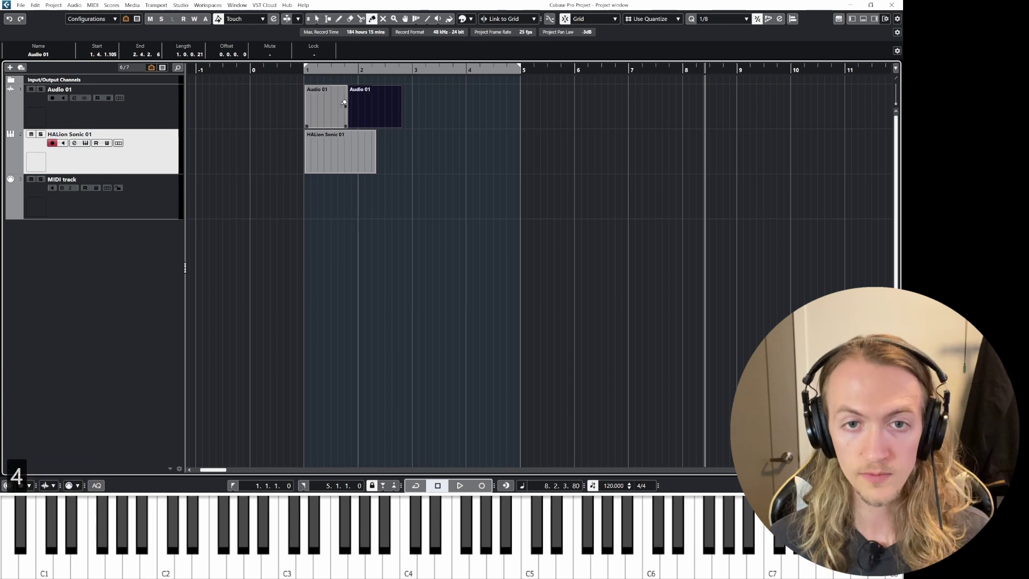
left_click(351, 101)
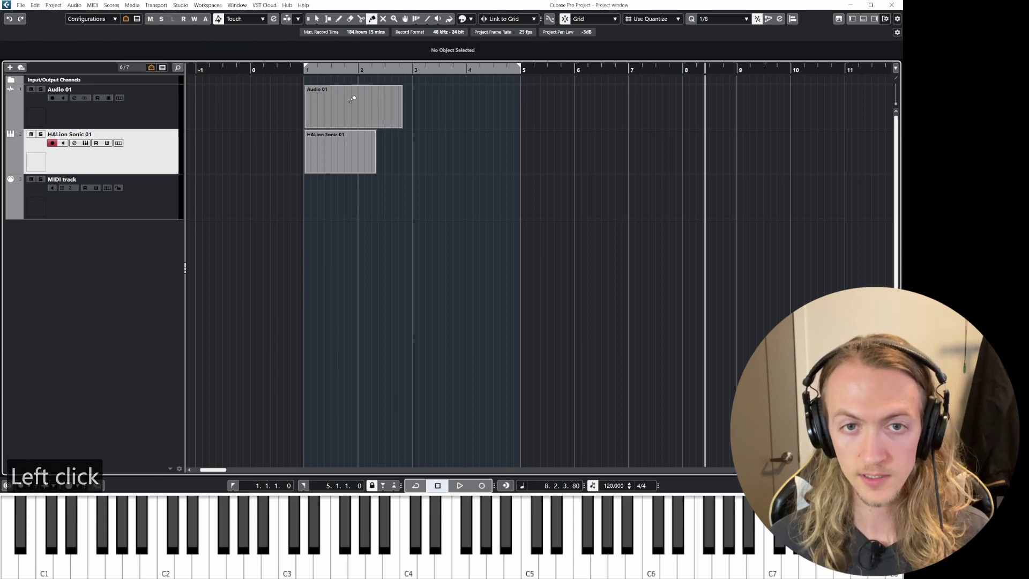
key("1")
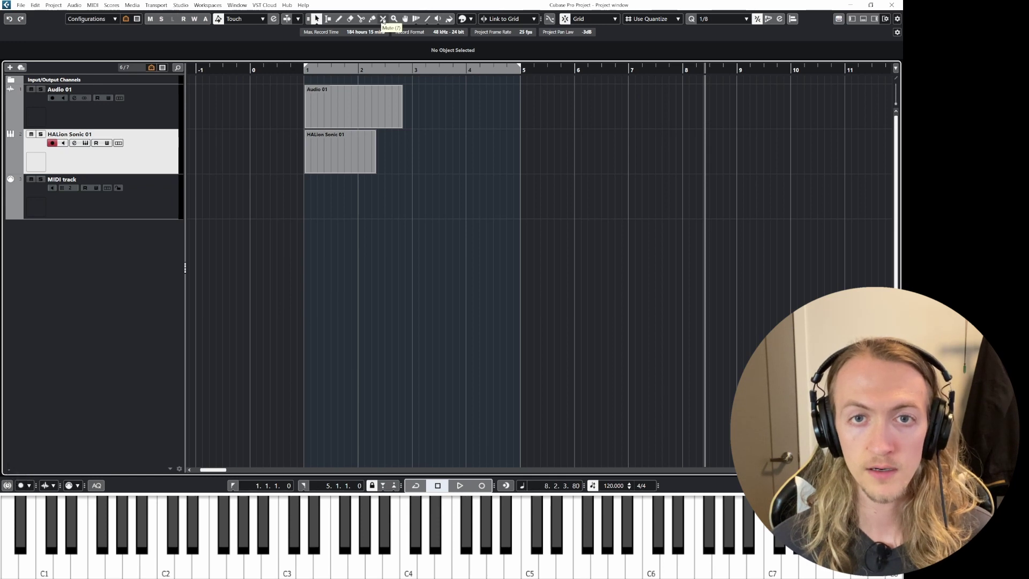
Step: Mute the Audio 01 event with the Mute tool and return to Object Selection
left_click(384, 21)
left_click(377, 102)
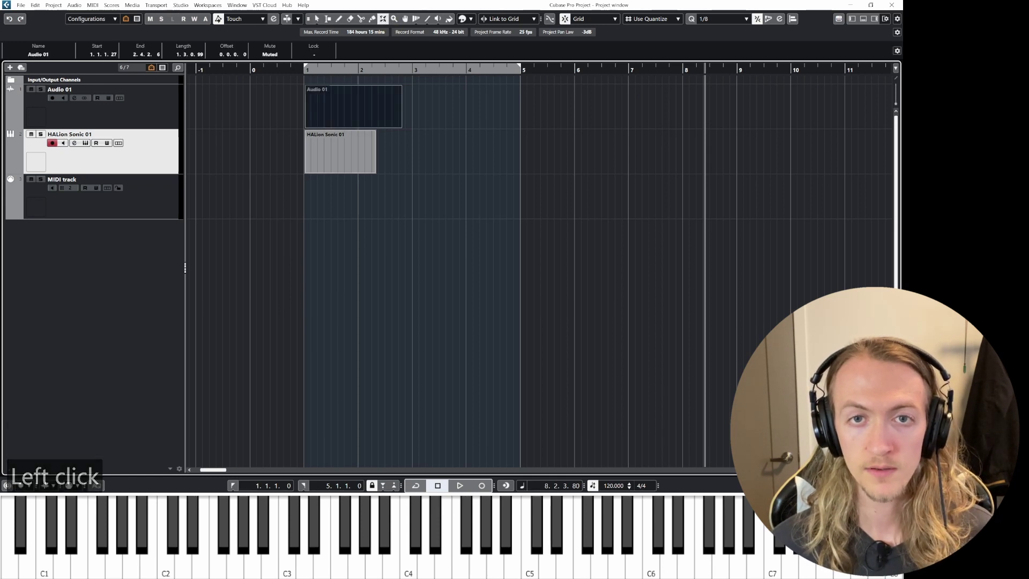
left_click(317, 19)
Step: Toggle the mute state of the Audio 01 event several times, leave it unmuted, and deselect it
left_click(370, 110)
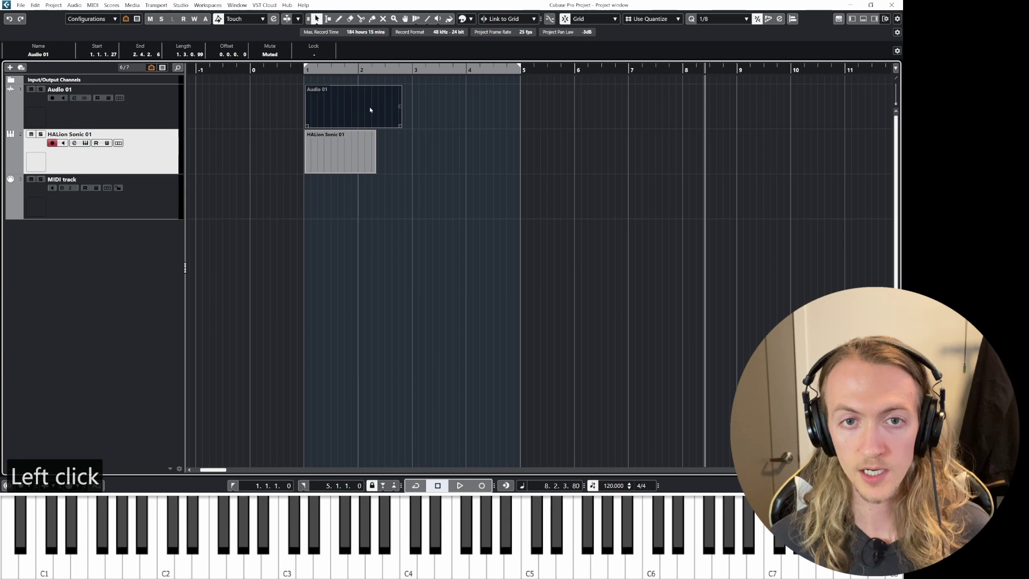
key("alt+m")
left_click(418, 145)
left_click(353, 102)
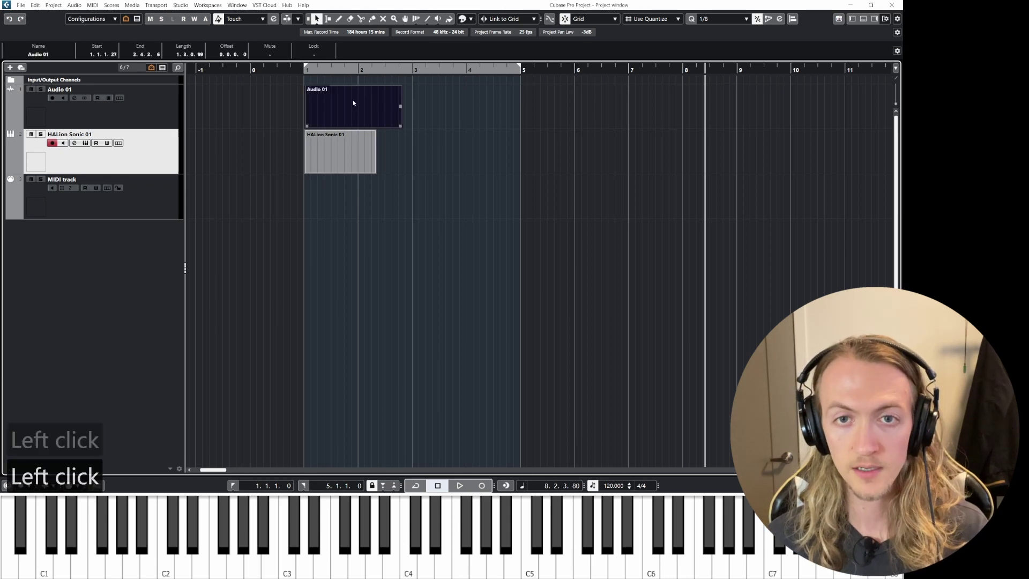
key("alt+m")
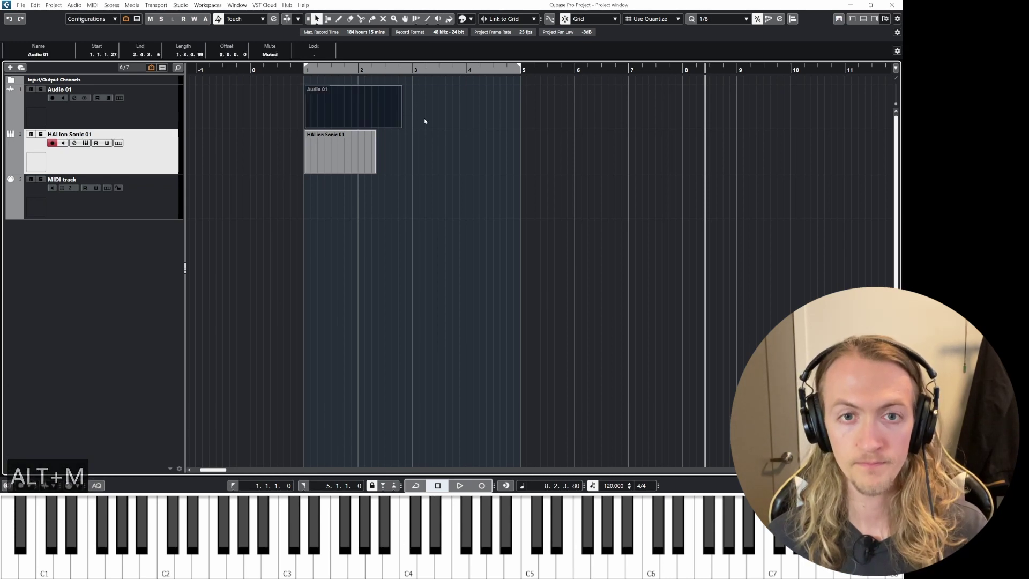
key("alt+m")
left_click(425, 120)
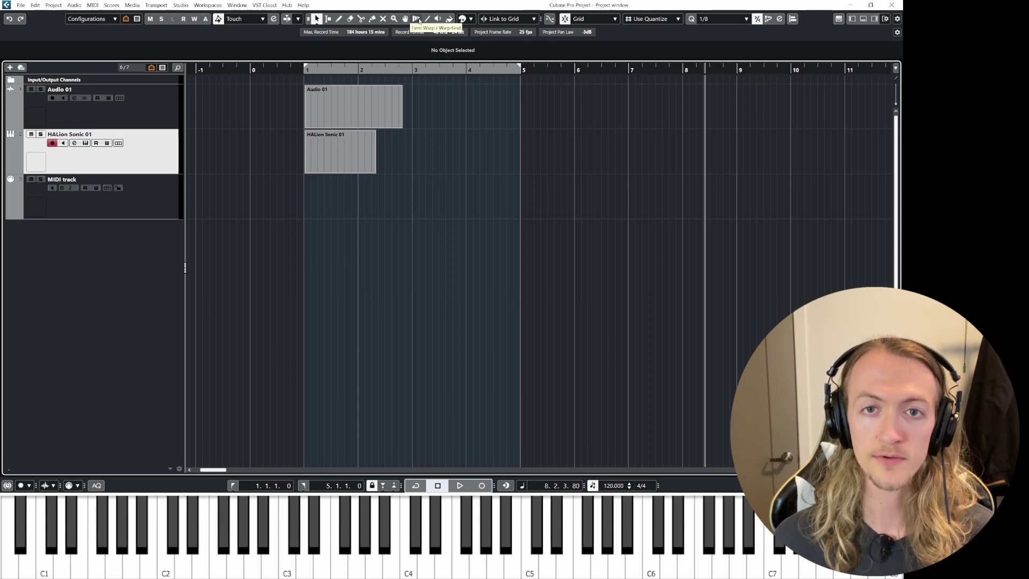
Step: Show the HALion Sonic 01 track's automation lane and draw straight automation segments with the Line tool between bar 1 and about bar 6
left_click(428, 20)
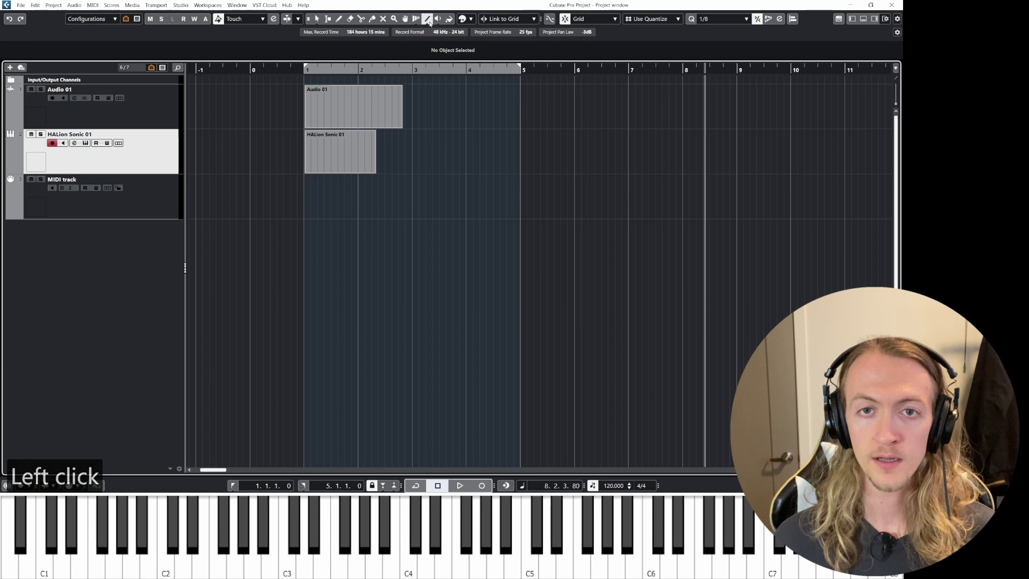
left_click(9, 169)
mouse_move(406, 185)
left_mouse_down()
mouse_move(459, 207)
mouse_move(607, 213)
mouse_move(588, 197)
mouse_move(602, 190)
left_mouse_up()
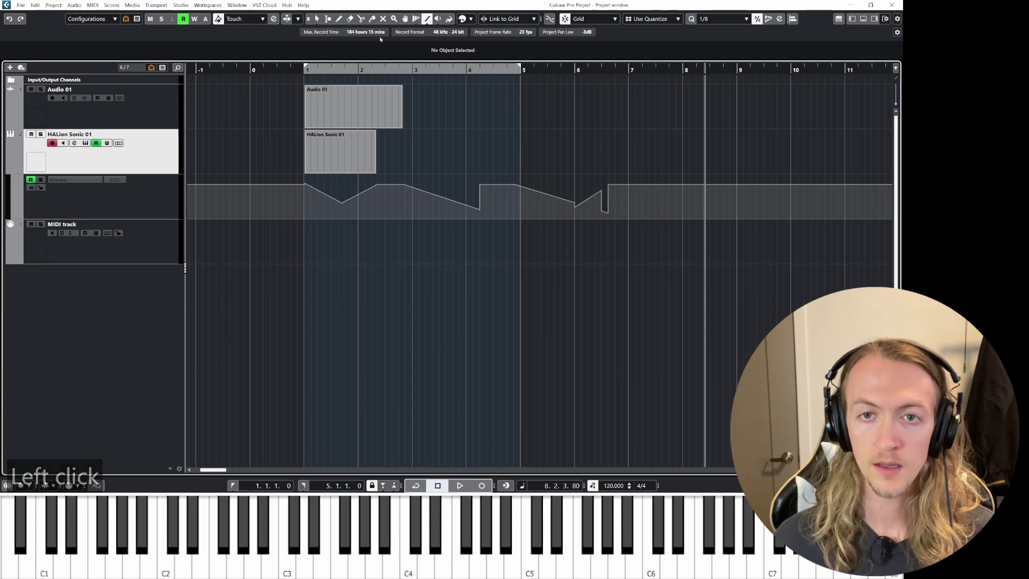
Step: Choose the Play tool and look at its Play and Scrub modes
left_click(439, 20)
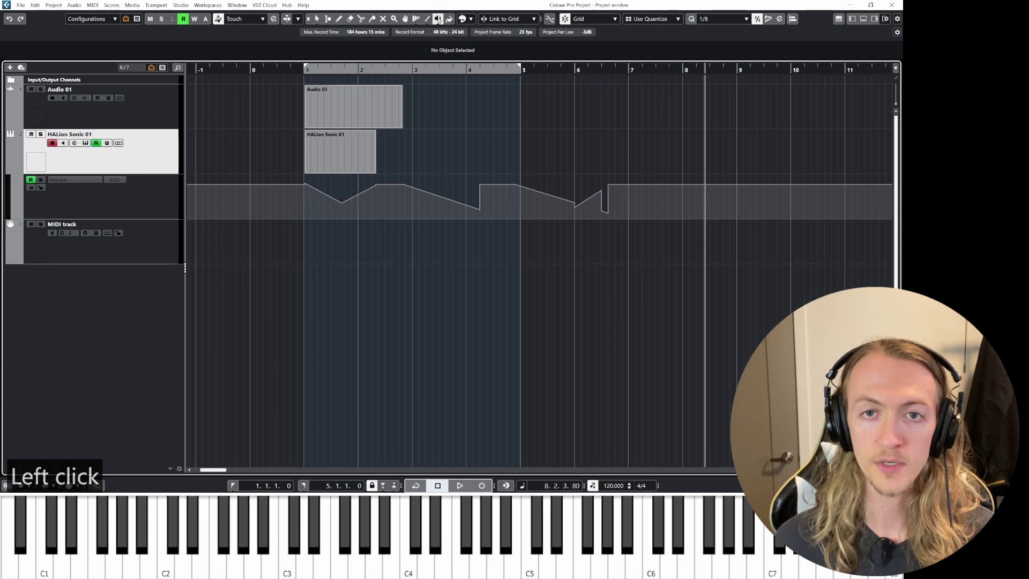
left_click(439, 18)
left_click(438, 19)
left_click(439, 19)
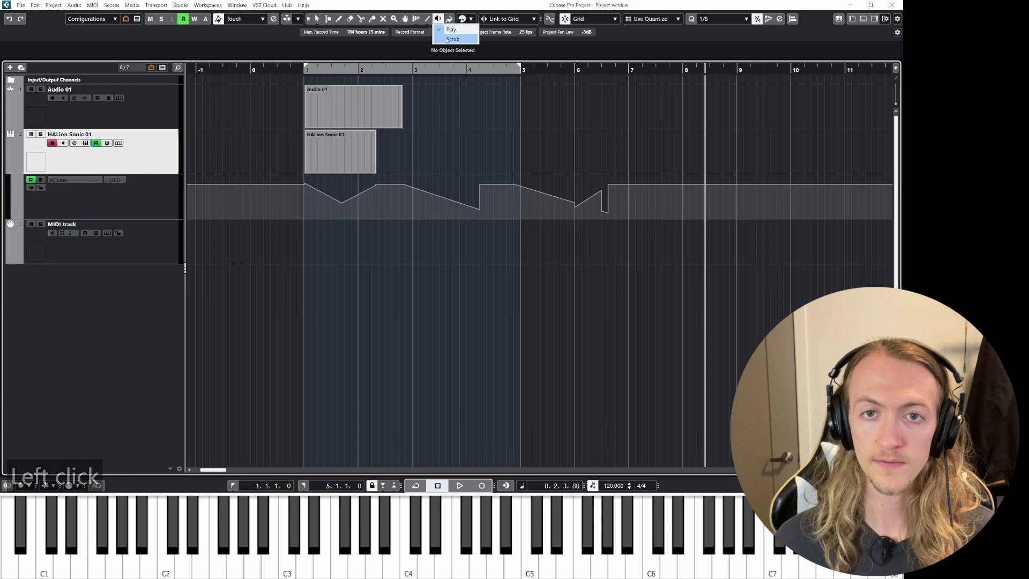
left_click(446, 108)
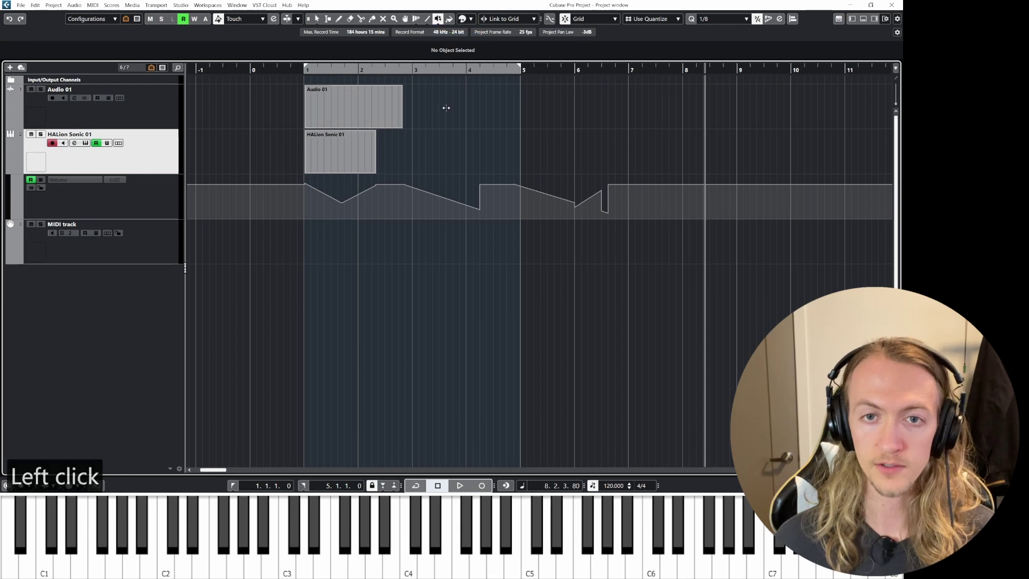
left_click(437, 20)
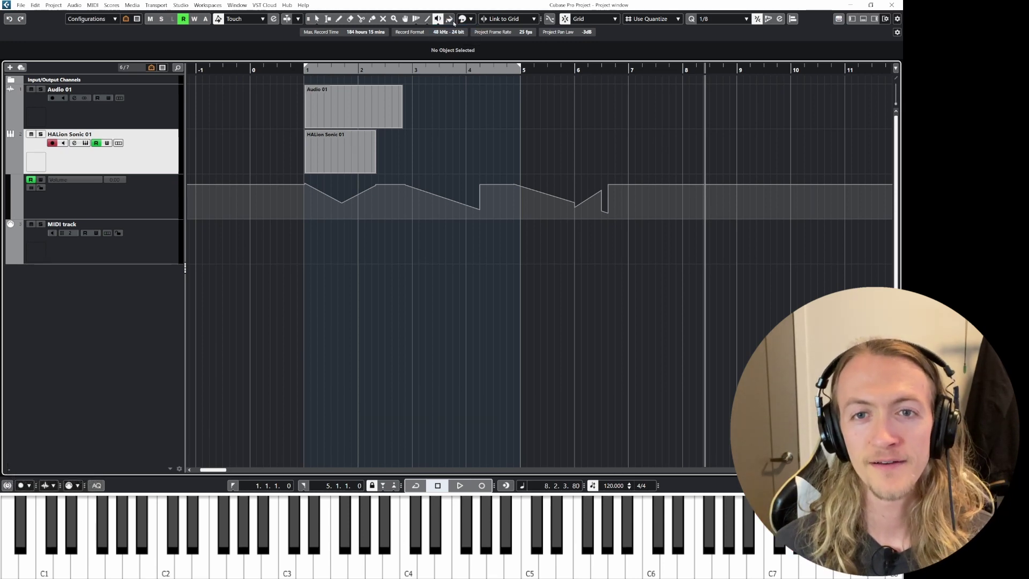
Step: Try the Color tool on the Audio 01 and HALion Sonic 01 events, deselect them, and return to Object Selection
left_click(449, 21)
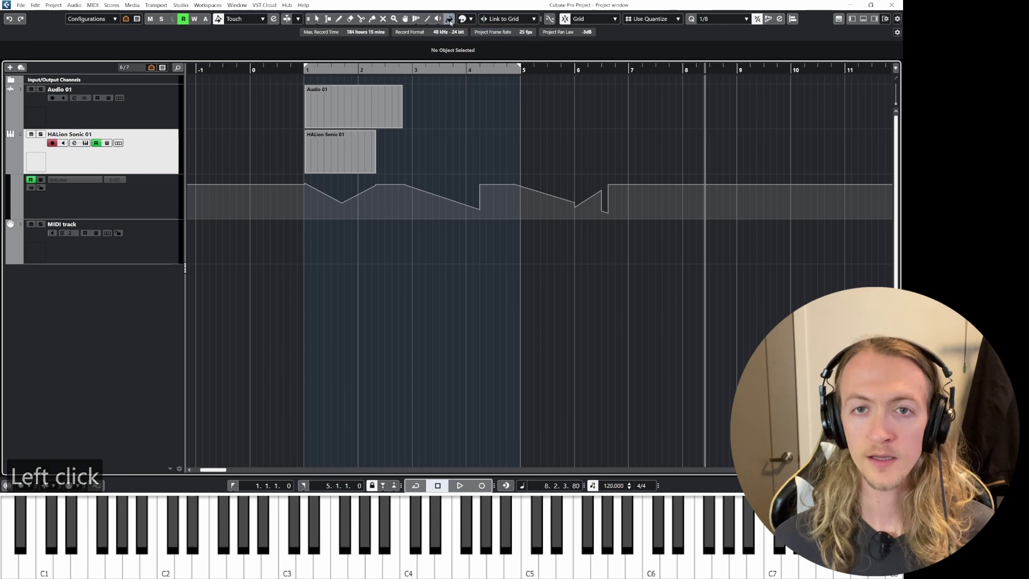
left_click(353, 98)
left_click(477, 113)
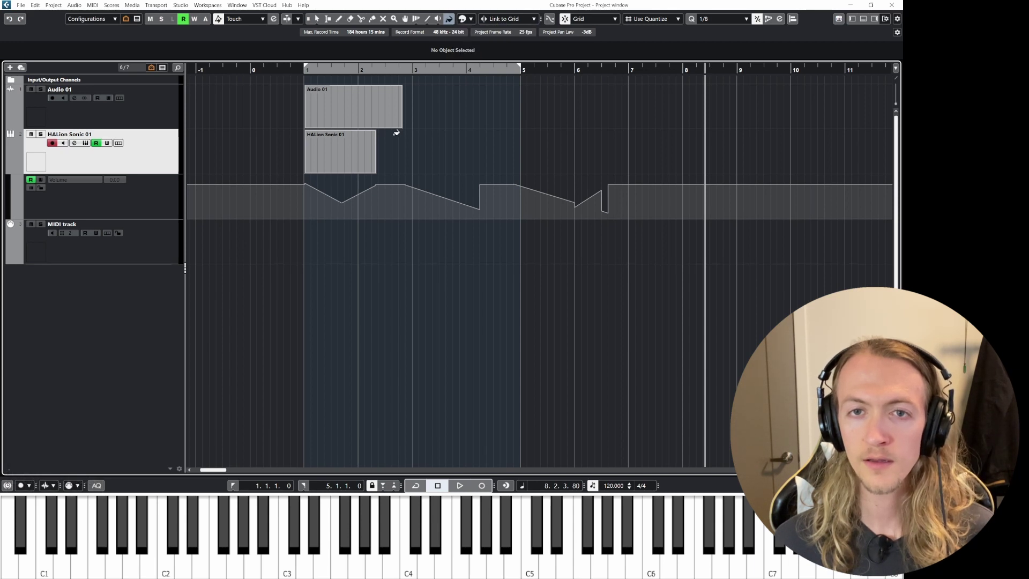
left_click(381, 107)
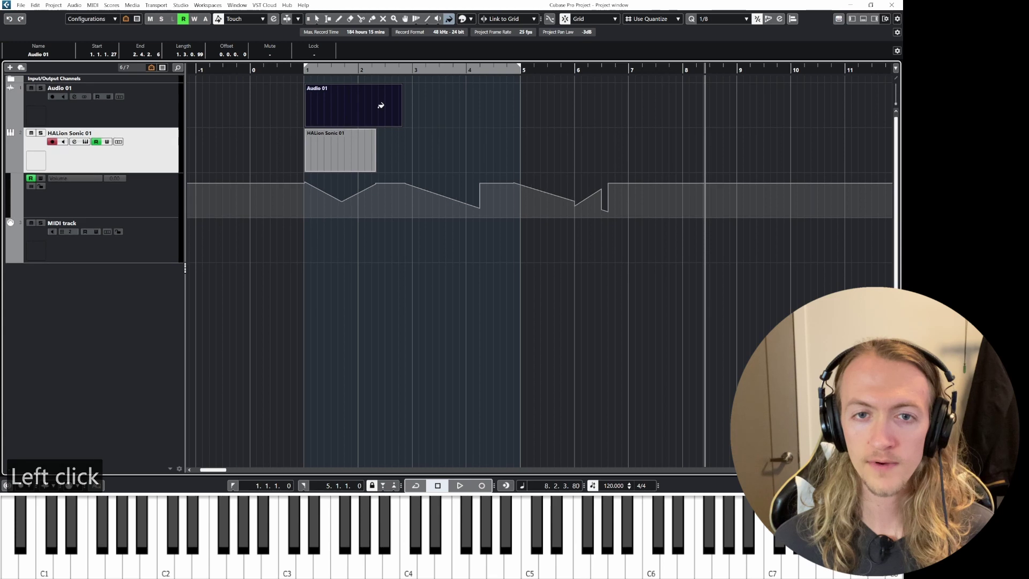
left_click(438, 119)
left_click(344, 155)
left_click(375, 113)
left_click(441, 104)
left_click(317, 19)
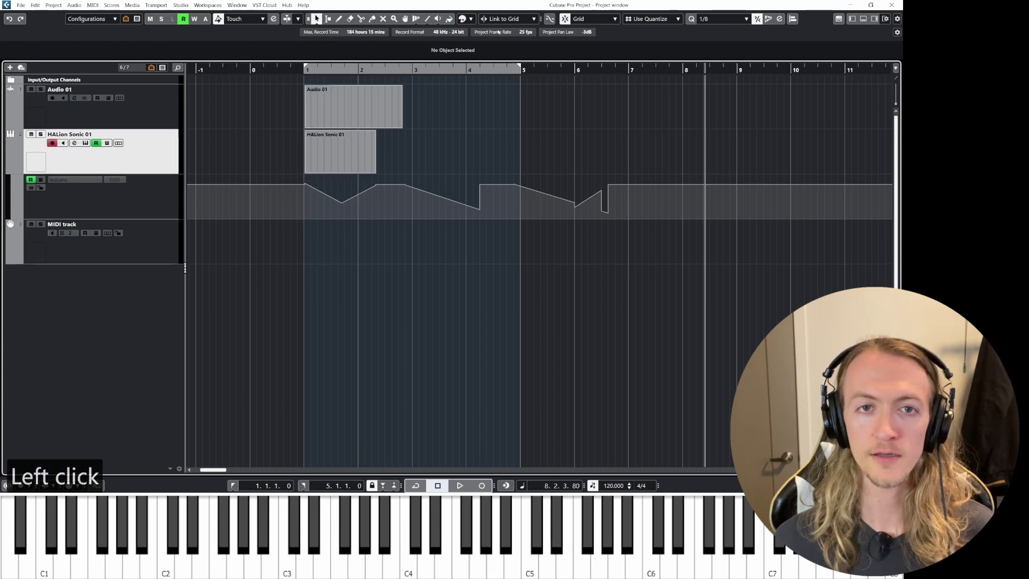
Step: Color only the Audio 01 event orange and deselect it
left_click(470, 18)
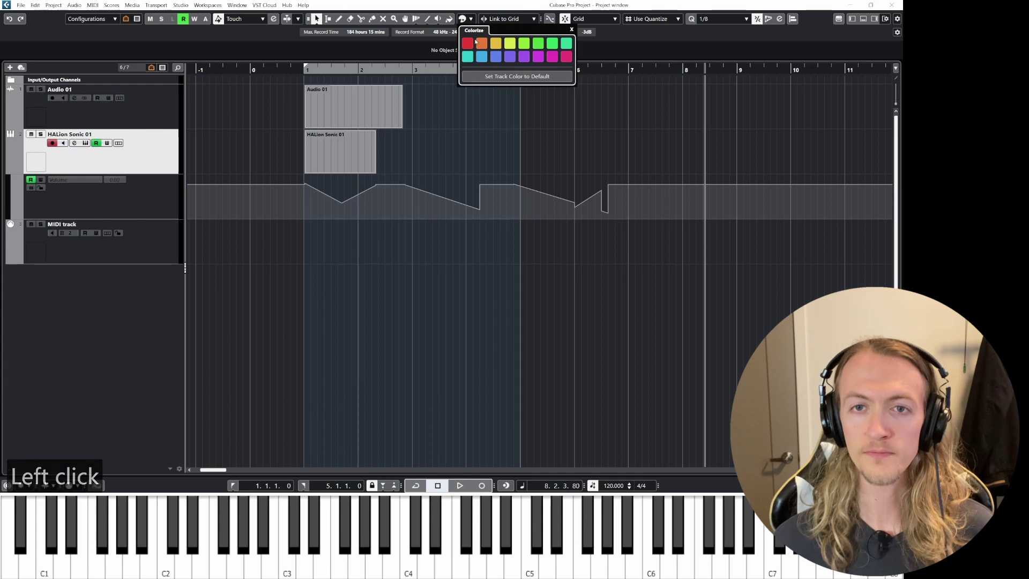
left_click(364, 110)
left_click(364, 110)
left_click(482, 142)
left_click(352, 103)
left_click(471, 20)
left_click(482, 43)
left_click(471, 115)
left_click(452, 125)
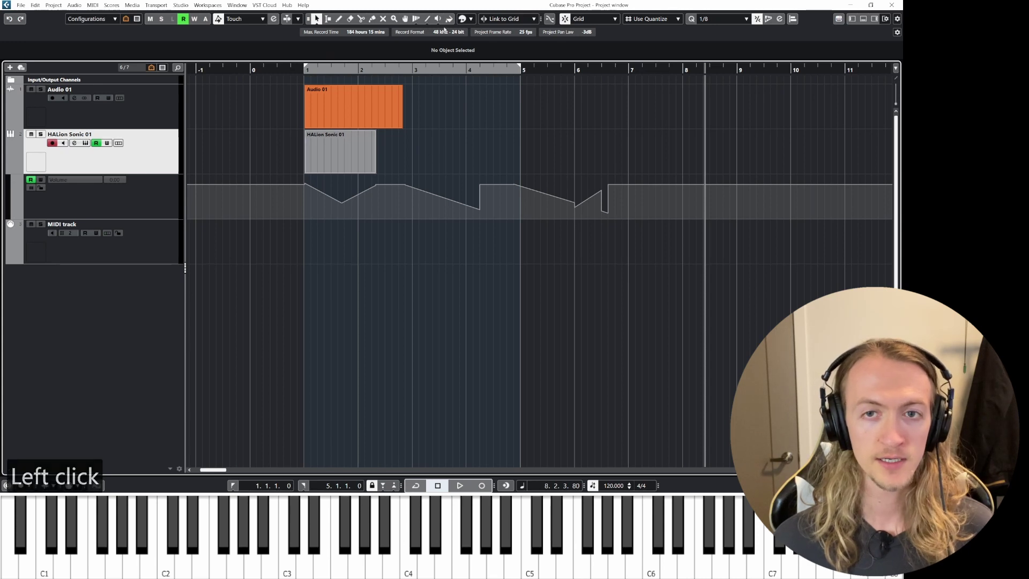
Step: Set the color of the selected HALion Sonic 01 track to light blue and close the color palette
left_click(468, 20)
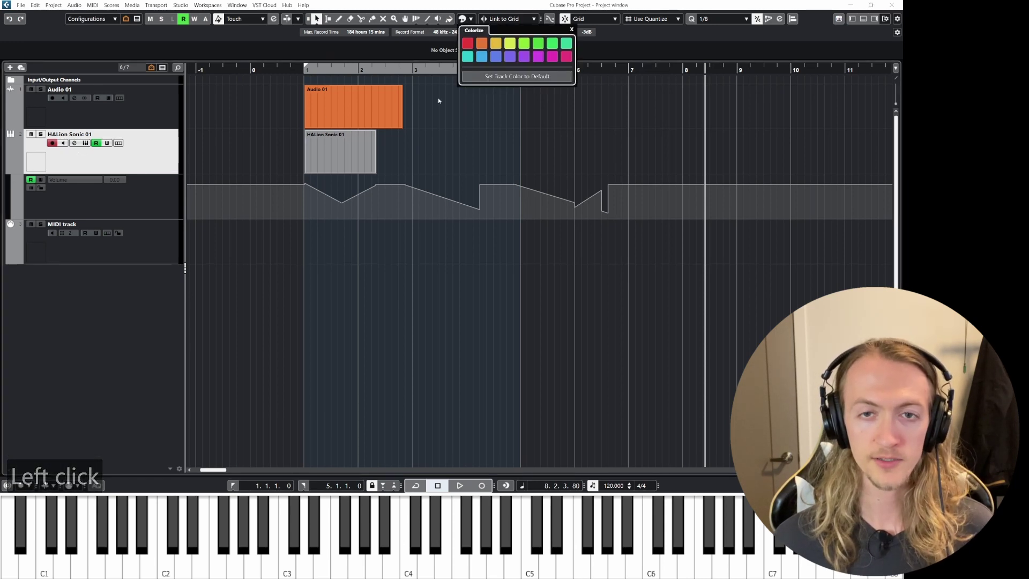
left_click(481, 57)
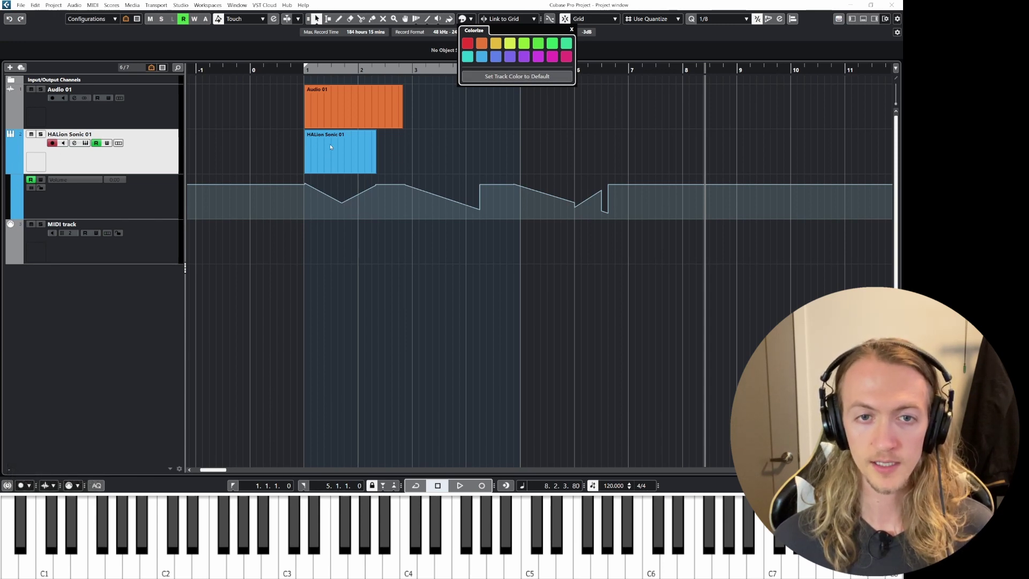
left_click(139, 115)
Step: Select the Audio 01 track with no event selected and set its track color to pink
left_click(140, 114)
left_click(352, 107)
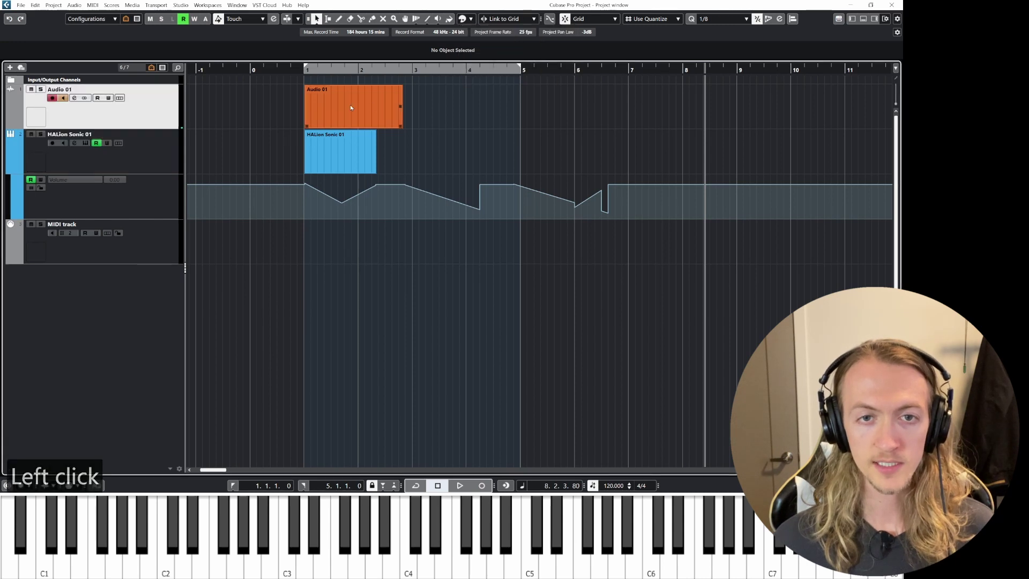
left_click(236, 93)
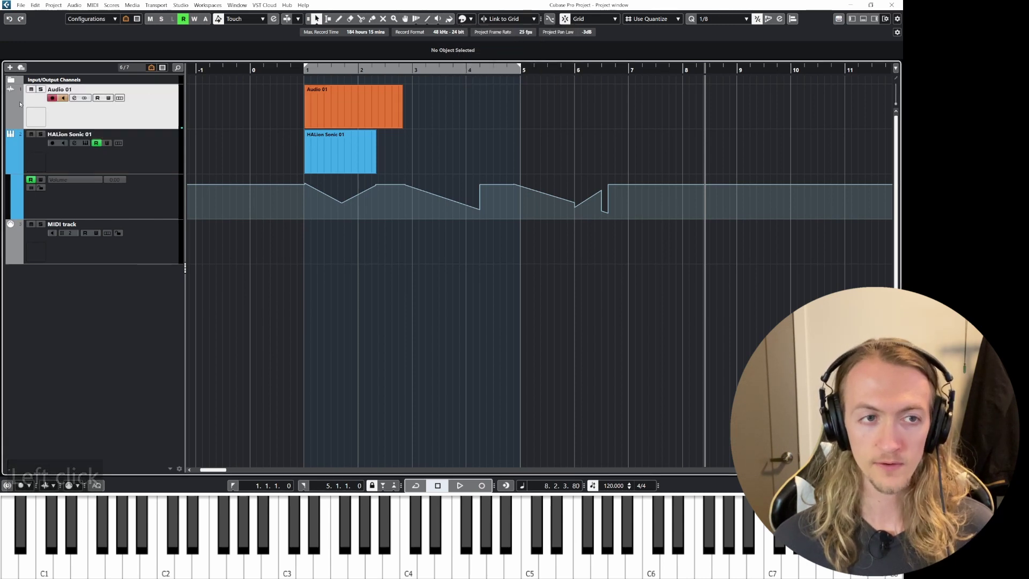
left_click(470, 19)
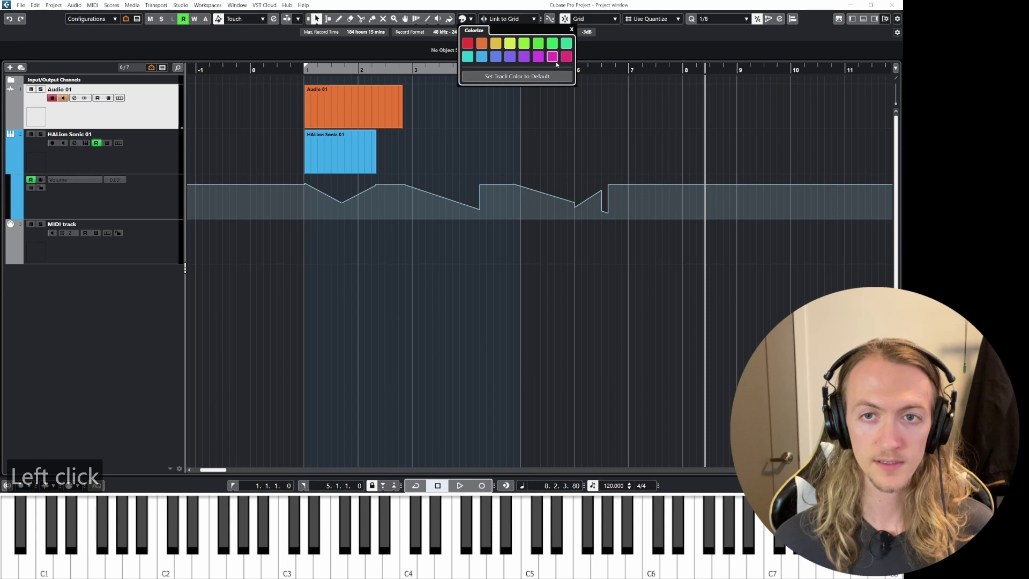
left_click(552, 60)
left_click(17, 104)
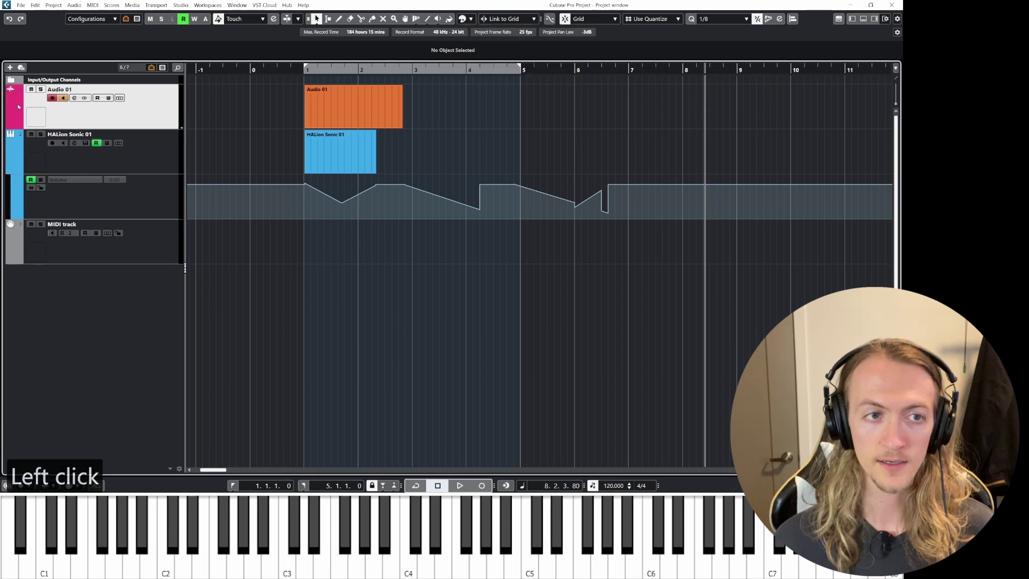
left_click(340, 101)
left_click(476, 143)
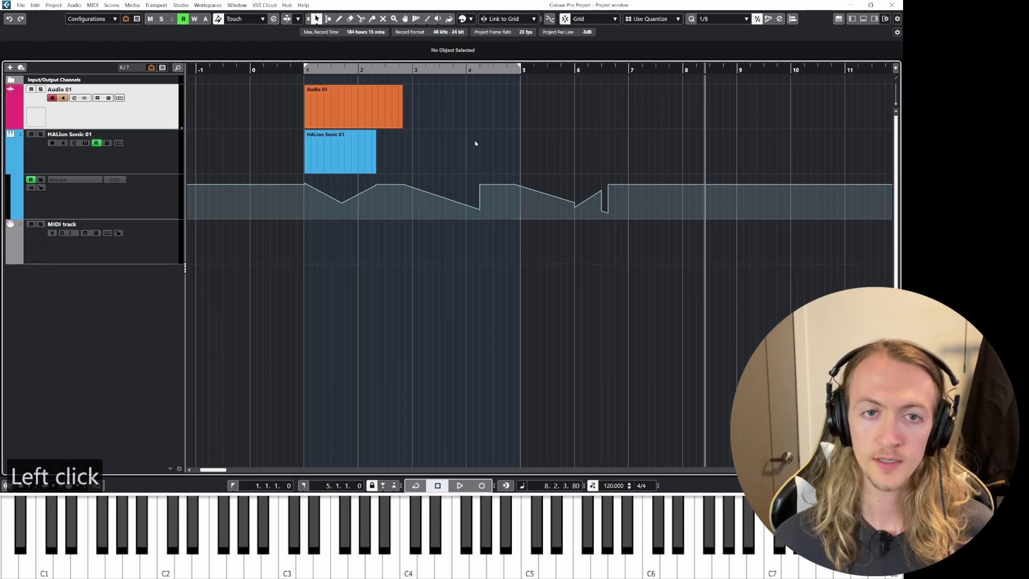
Step: Color only the HALion Sonic 01 event lime green and deselect it
left_click(339, 151)
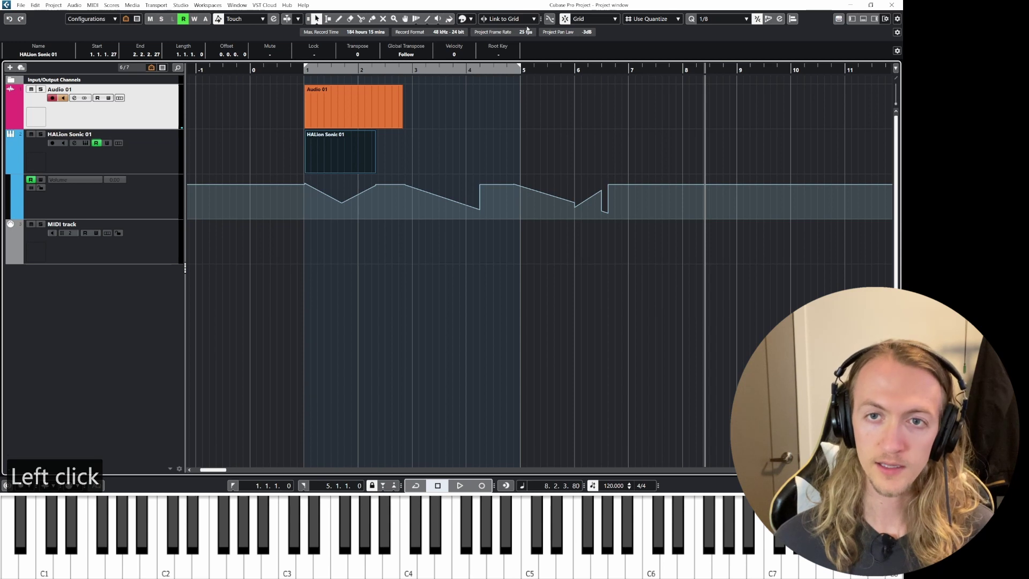
left_click(464, 19)
left_click(523, 44)
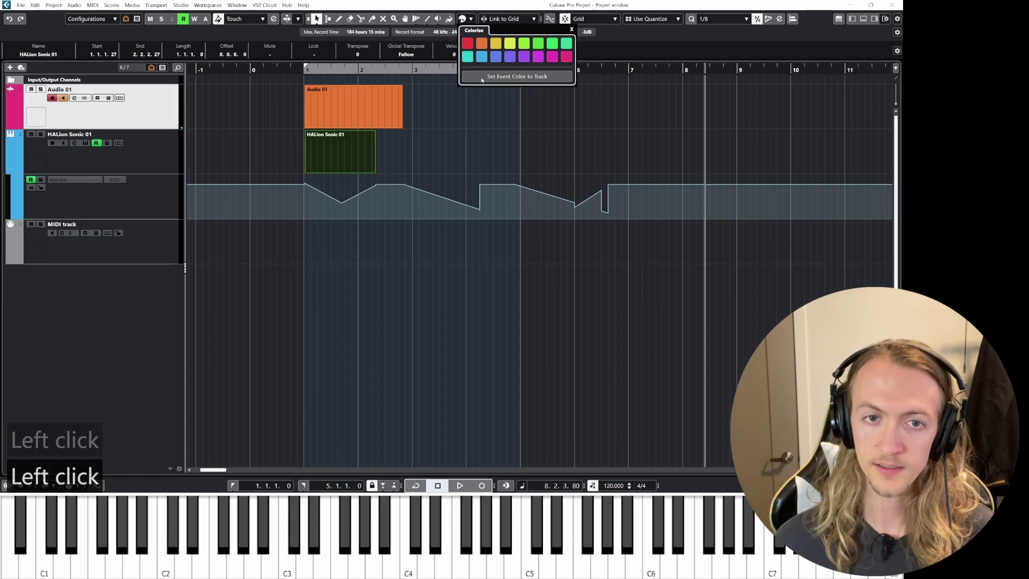
left_click(223, 149)
left_click(275, 135)
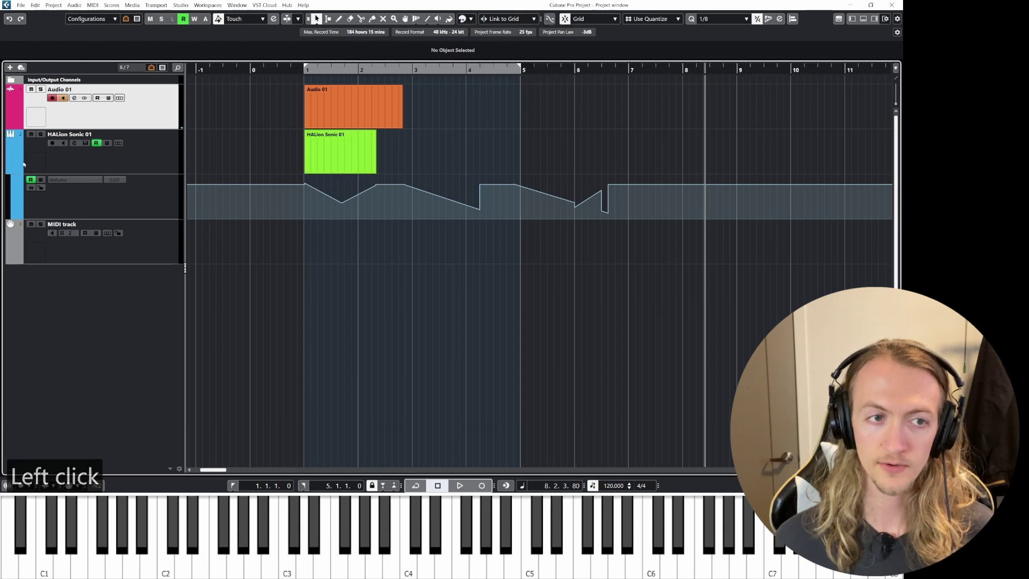